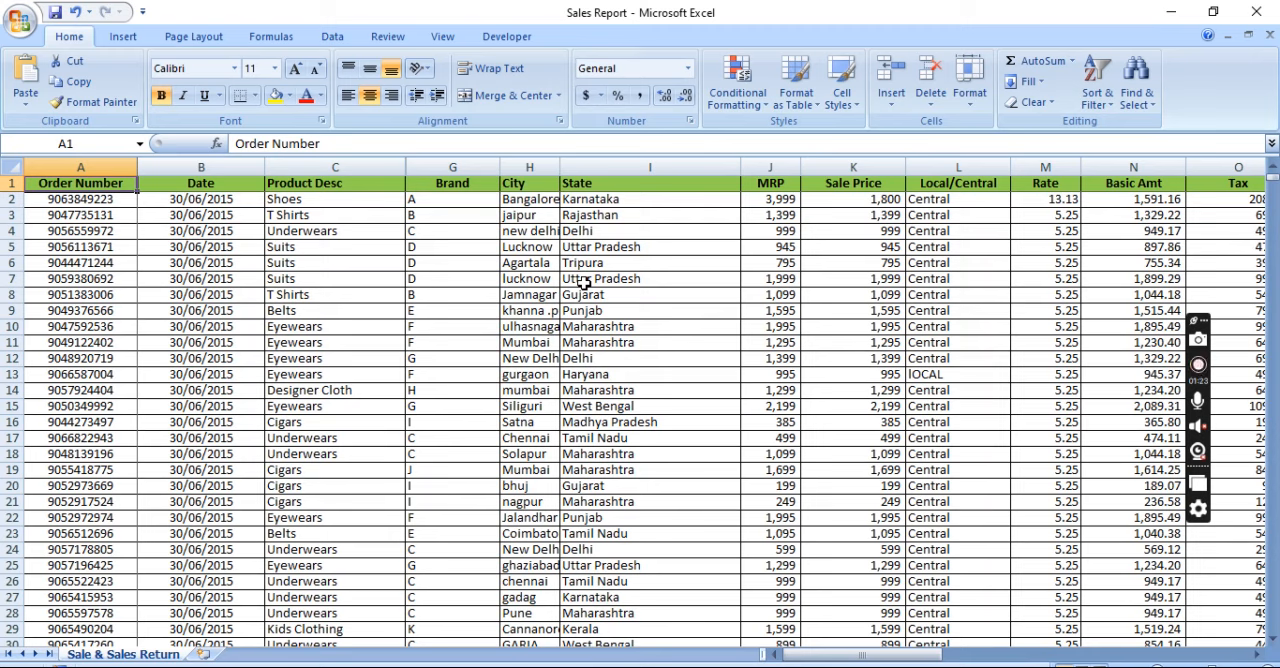
Review the sales data columns along row 10, from State across to Total Cash Back and back to Product Desc
{"action": "left_click", "coordinate": [652, 330]}
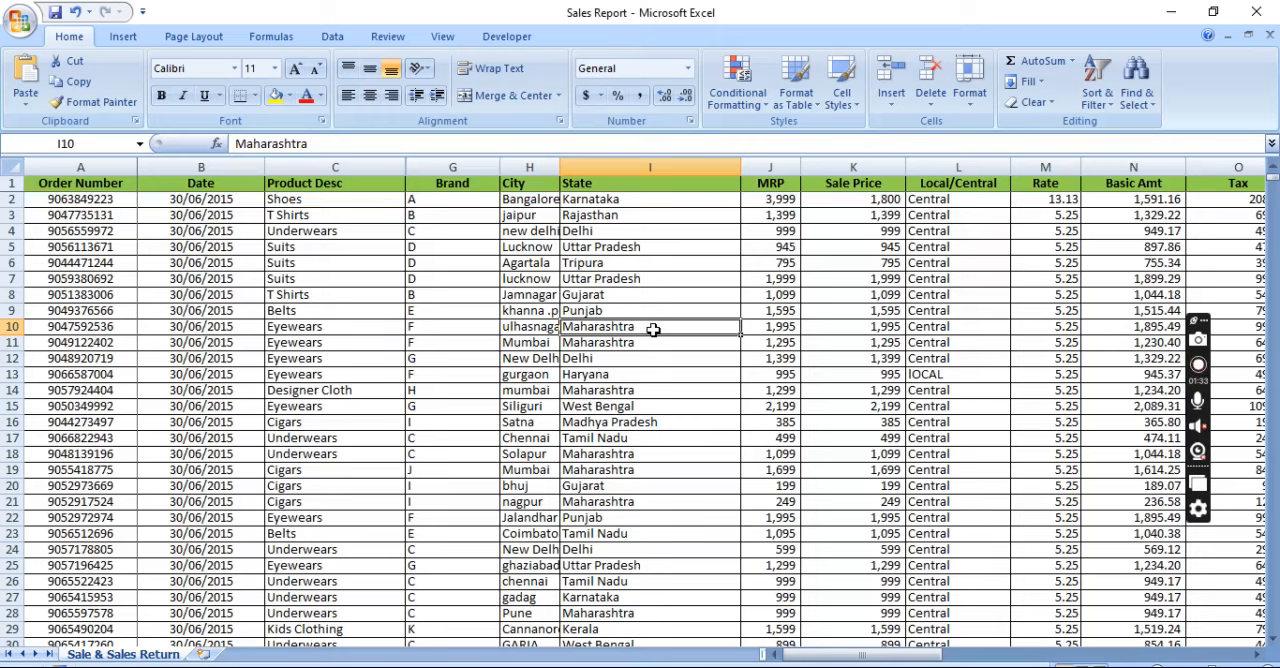
{"action": "key", "text": "Right"}
{"action": "key", "text": "Right"}
{"action": "key", "text": "Right"}
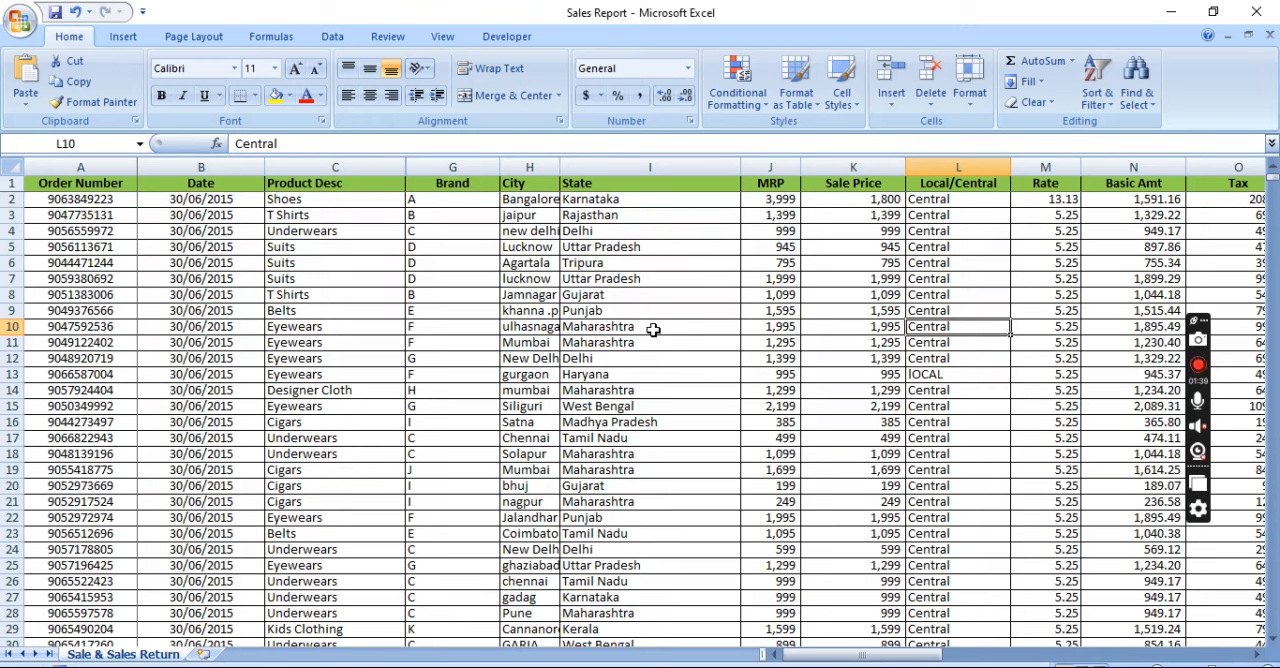
{"action": "key", "text": "Right"}
{"action": "key", "text": "Right"}
{"action": "key", "text": "Right"}
{"action": "key", "text": "Right"}
{"action": "key", "text": "Right"}
{"action": "key", "text": "Right"}
{"action": "key", "text": "Right"}
{"action": "key", "text": "Right"}
{"action": "key", "text": "Right"}
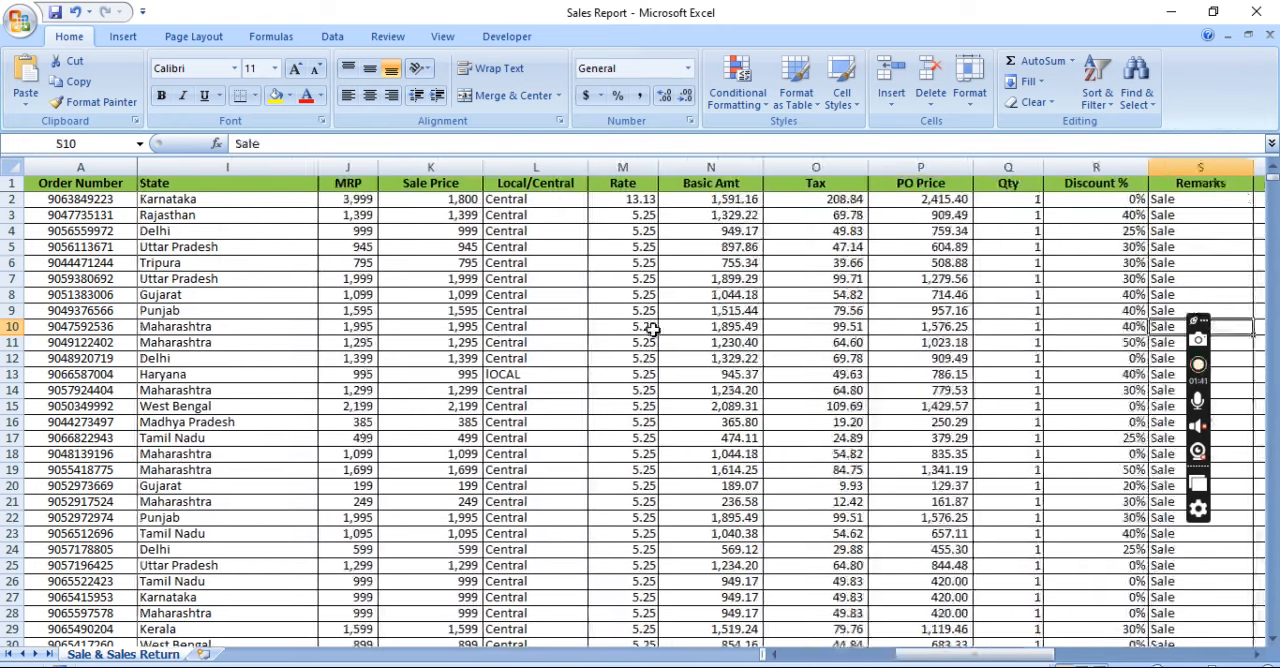
{"action": "key", "text": "Right"}
{"action": "key", "text": "Right"}
{"action": "key", "text": "Right"}
{"action": "key", "text": "Right"}
{"action": "key", "text": "Right"}
{"action": "key", "text": "Right"}
{"action": "key", "text": "Right"}
{"action": "key", "text": "Right"}
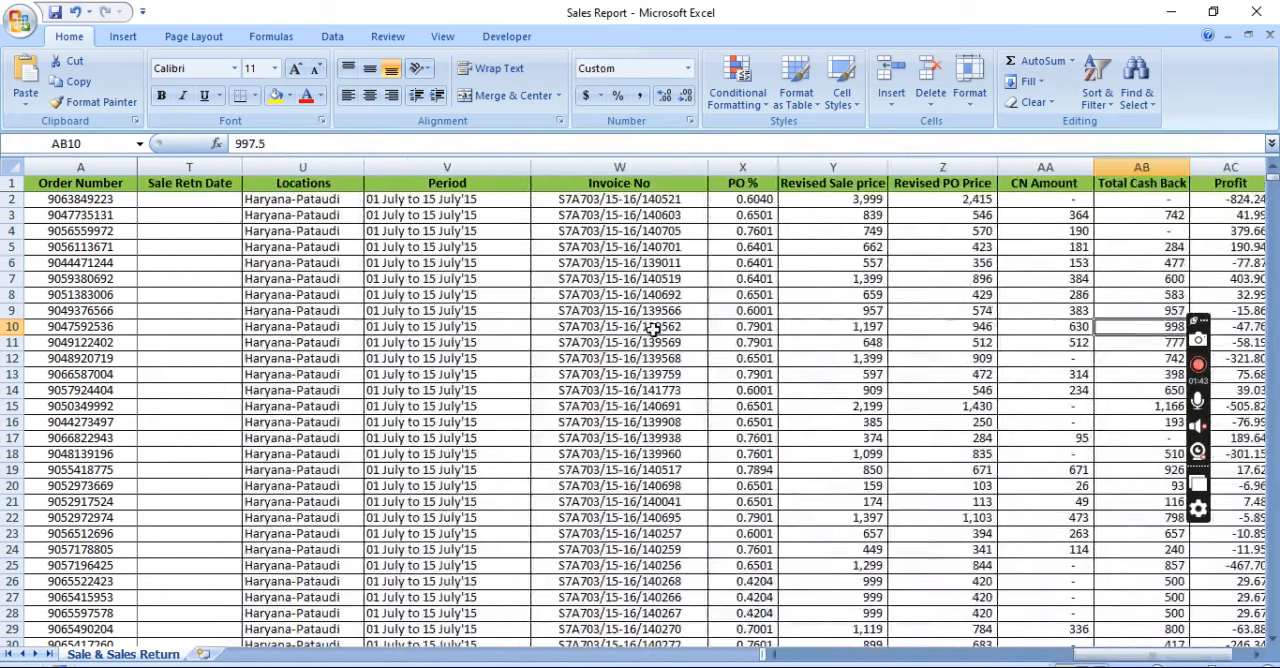
{"action": "key", "text": "Left"}
{"action": "key", "text": "Left"}
{"action": "key", "text": "Left"}
{"action": "key", "text": "Left"}
{"action": "key", "text": "Left"}
{"action": "key", "text": "Left"}
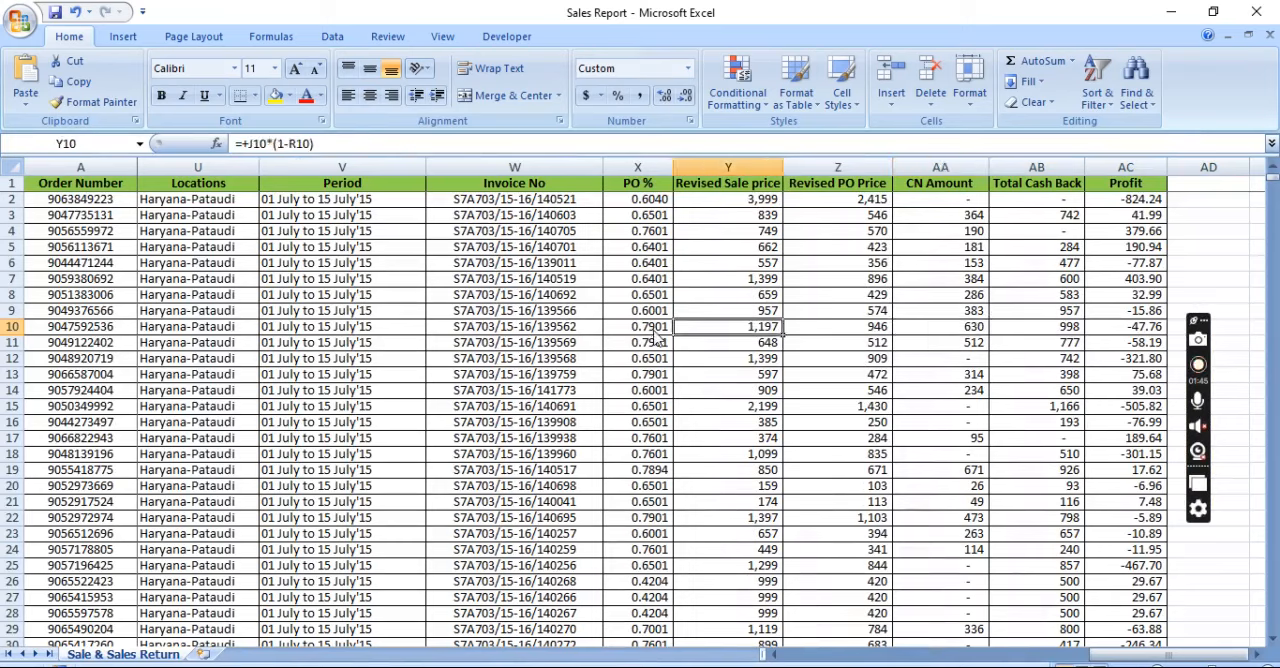
{"action": "key", "text": "Left"}
{"action": "key", "text": "Left"}
{"action": "key", "text": "Left"}
{"action": "key", "text": "Left"}
{"action": "key", "text": "Left"}
{"action": "key", "text": "Left"}
{"action": "key", "text": "Left"}
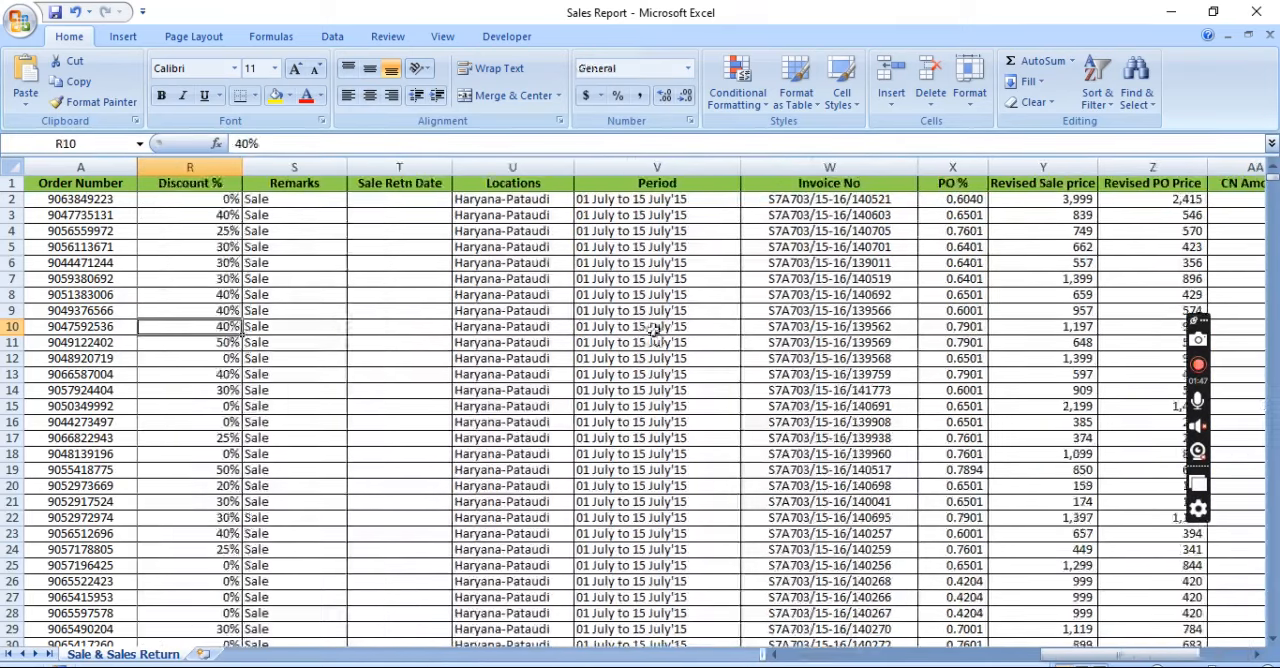
{"action": "key", "text": "Left"}
{"action": "key", "text": "Left"}
{"action": "key", "text": "Left"}
{"action": "key", "text": "Left"}
{"action": "key", "text": "Left"}
{"action": "key", "text": "Left"}
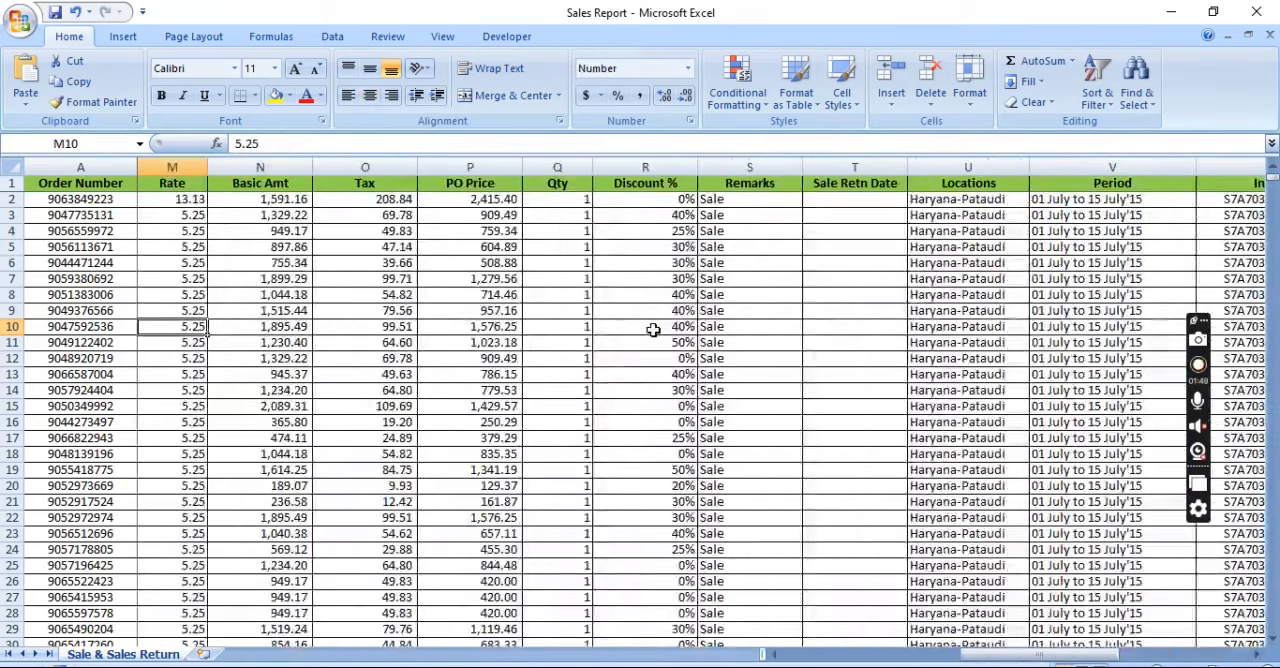
{"action": "key", "text": "Left"}
{"action": "key", "text": "Left"}
{"action": "key", "text": "Left"}
{"action": "key", "text": "Left"}
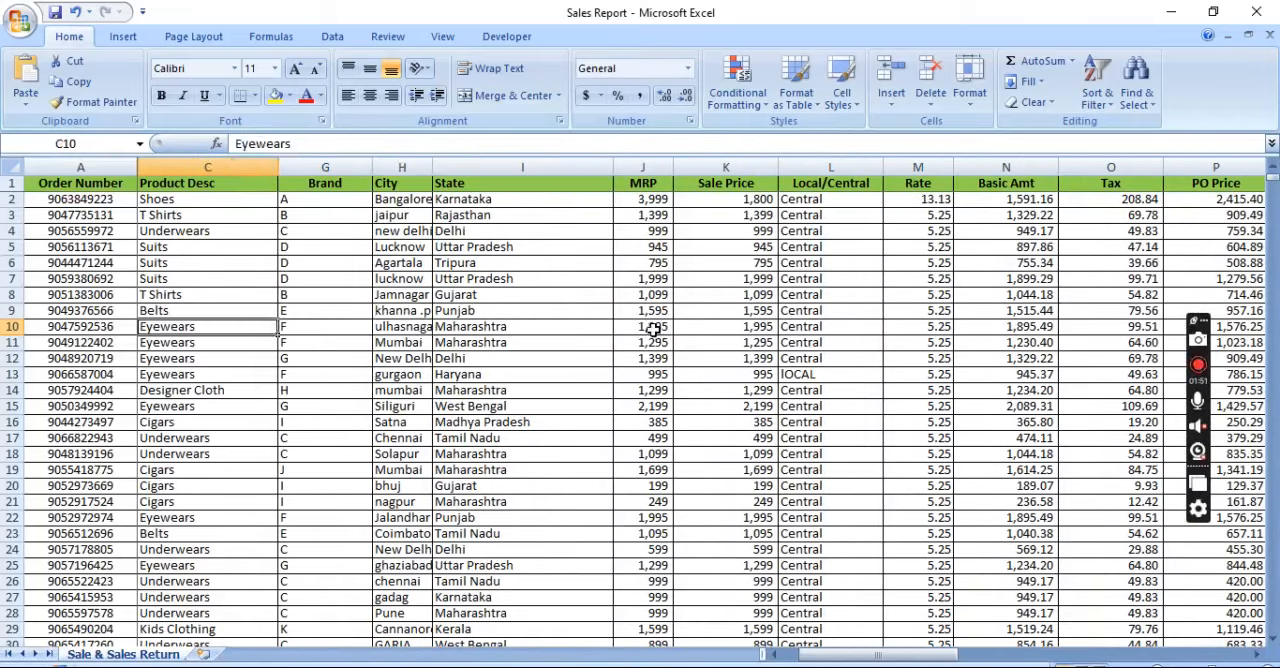
Examine the column headings of the sales data, from Local/Central through Locations and Period to Revised Sale price
{"action": "key", "text": "Right"}
{"action": "key", "text": "Right"}
{"action": "key", "text": "Right"}
{"action": "key", "text": "Right"}
{"action": "key", "text": "Right"}
{"action": "key", "text": "Right"}
{"action": "key", "text": "Right"}
{"action": "key", "text": "Right"}
{"action": "key", "text": "Right"}
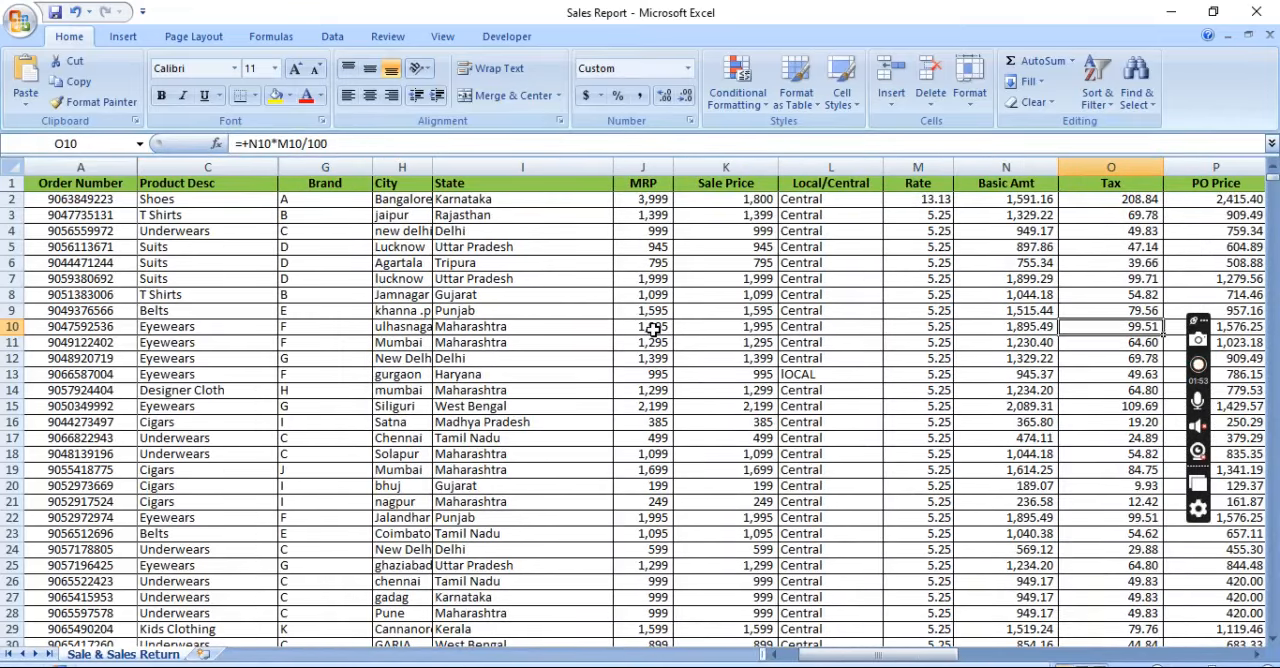
{"action": "key", "text": "Left"}
{"action": "key", "text": "Left"}
{"action": "key", "text": "Left"}
{"action": "key", "text": "ctrl+Up"}
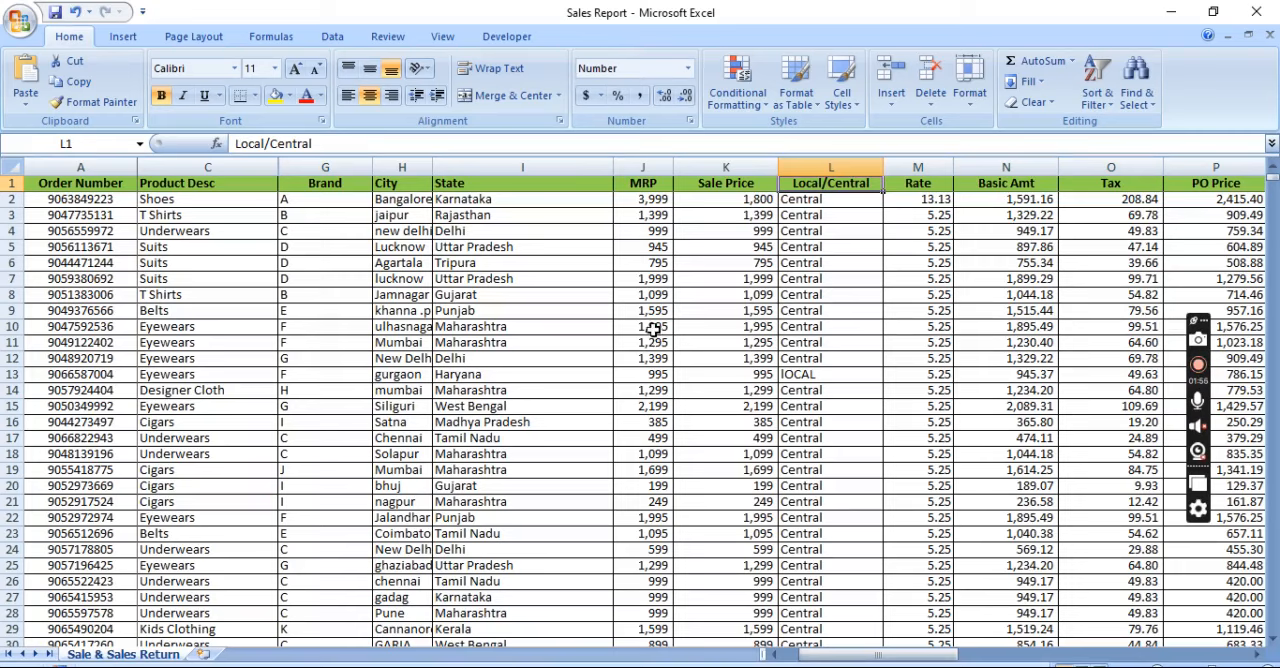
{"action": "key", "text": "Right"}
{"action": "key", "text": "Right"}
{"action": "key", "text": "Right"}
{"action": "key", "text": "Right"}
{"action": "key", "text": "Right"}
{"action": "key", "text": "Right"}
{"action": "key", "text": "Right"}
{"action": "key", "text": "Right"}
{"action": "key", "text": "Right"}
{"action": "key", "text": "Right"}
{"action": "key", "text": "Right"}
{"action": "key", "text": "Right"}
{"action": "key", "text": "Right"}
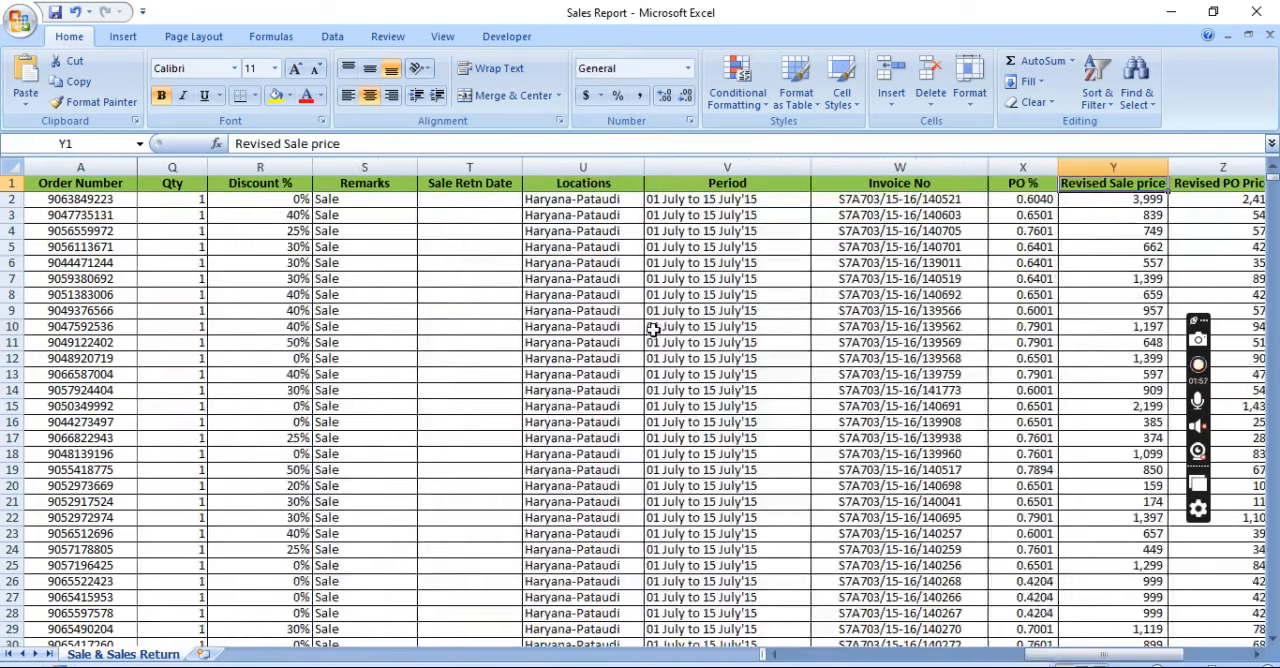
{"action": "key", "text": "Left"}
{"action": "key", "text": "Left"}
{"action": "key", "text": "Left"}
{"action": "key", "text": "Left"}
{"action": "key", "text": "Right"}
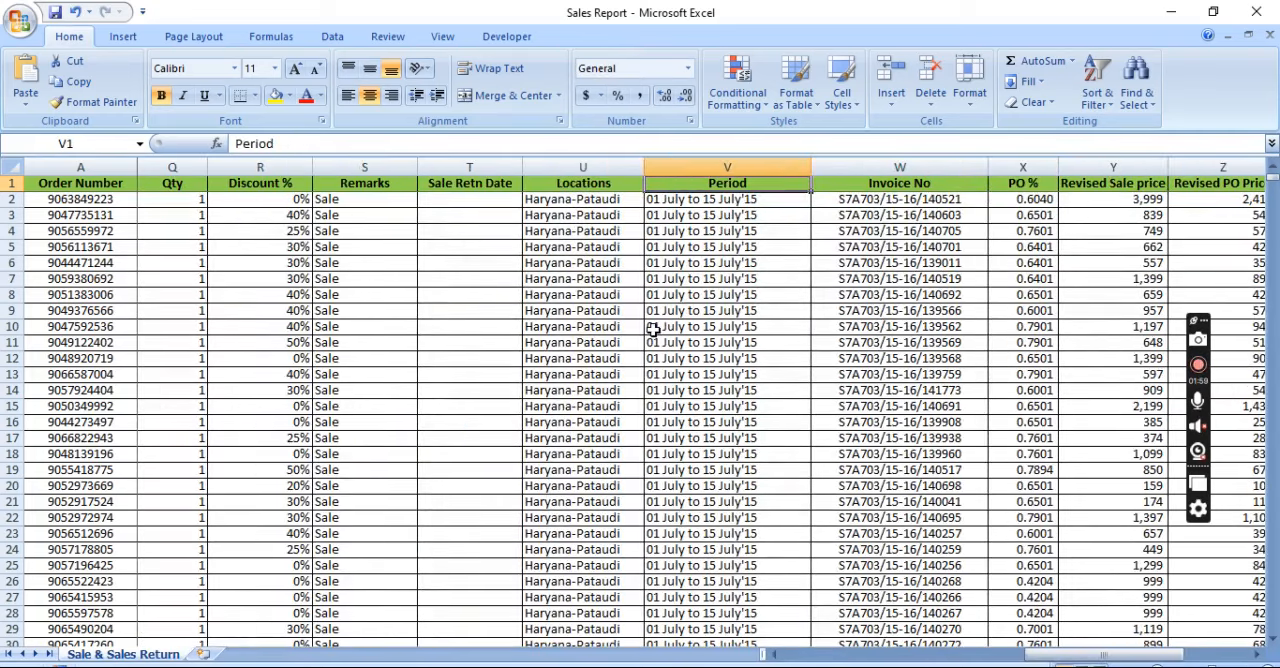
{"action": "key", "text": "Left"}
{"action": "key", "text": "Right"}
{"action": "key", "text": "Left"}
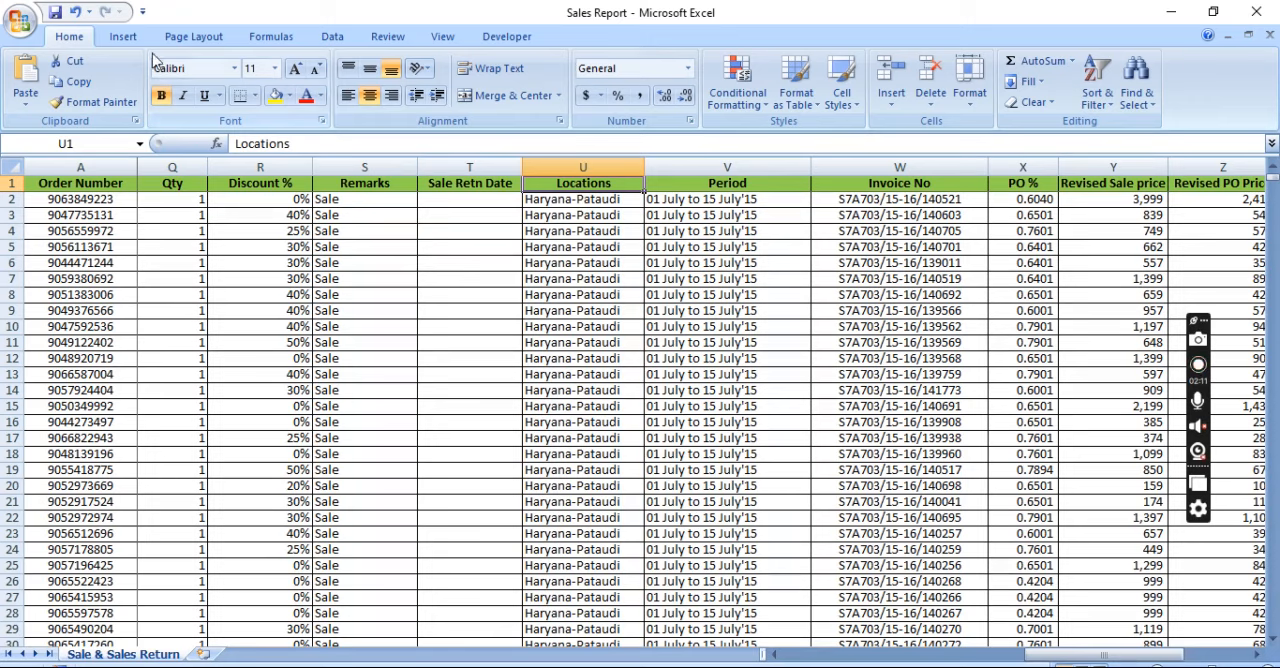
Create a PivotTable on a new worksheet from range A1:AC168009 of Sale & Sales Return, leaving out the totals row
{"action": "left_click", "coordinate": [121, 37]}
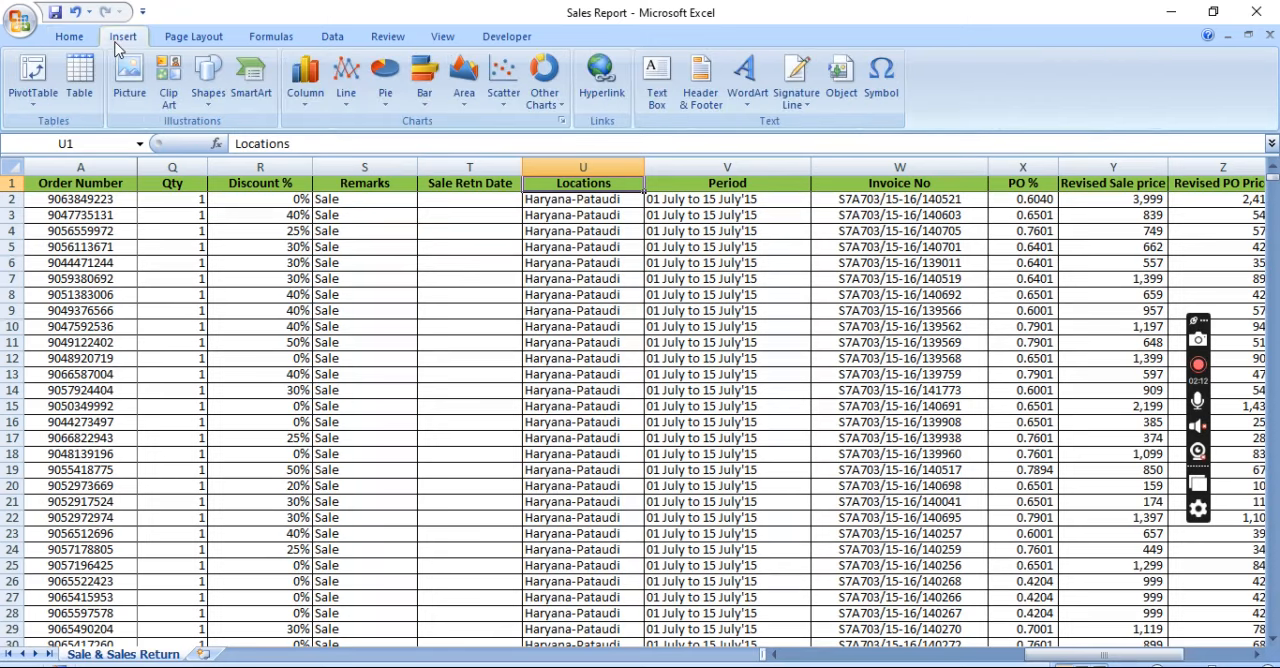
{"action": "left_click", "coordinate": [35, 108]}
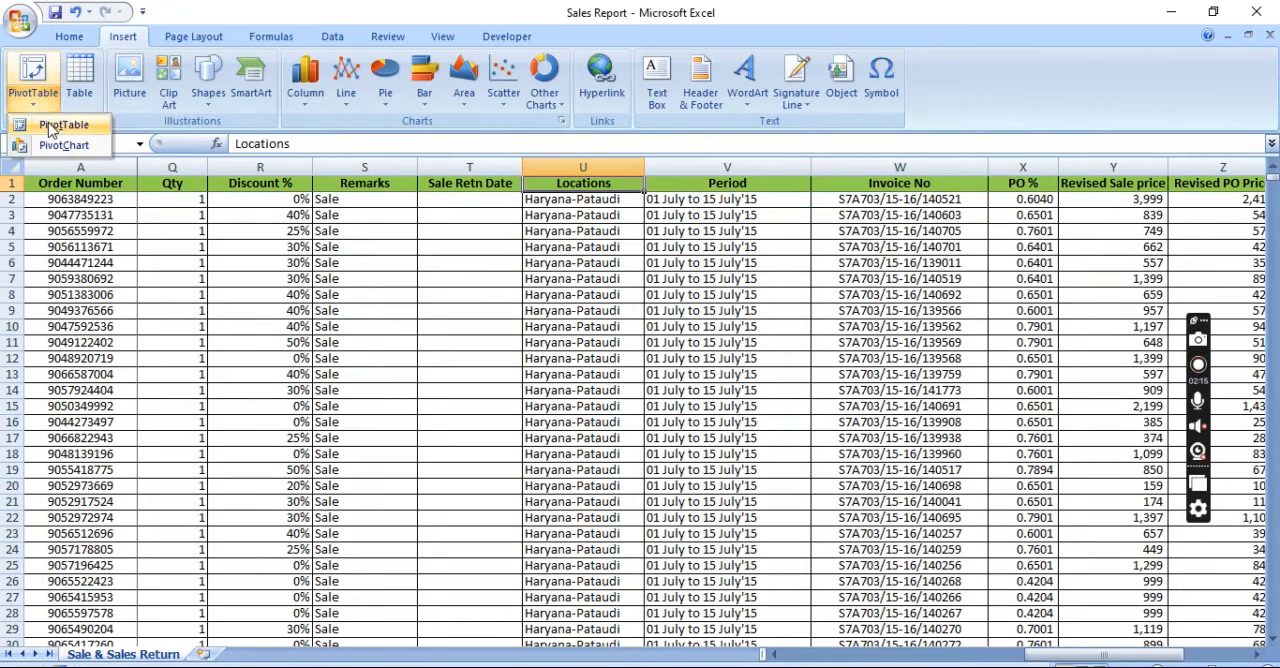
{"action": "left_click", "coordinate": [56, 125]}
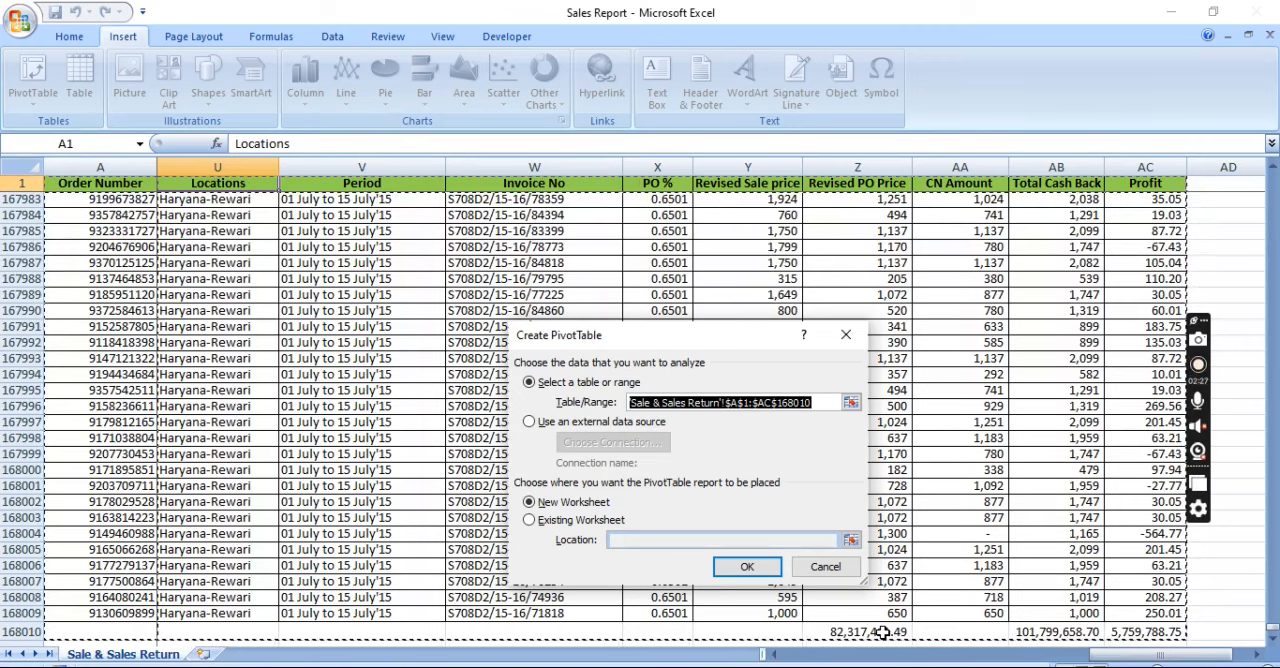
{"action": "key", "text": "shift+Up"}
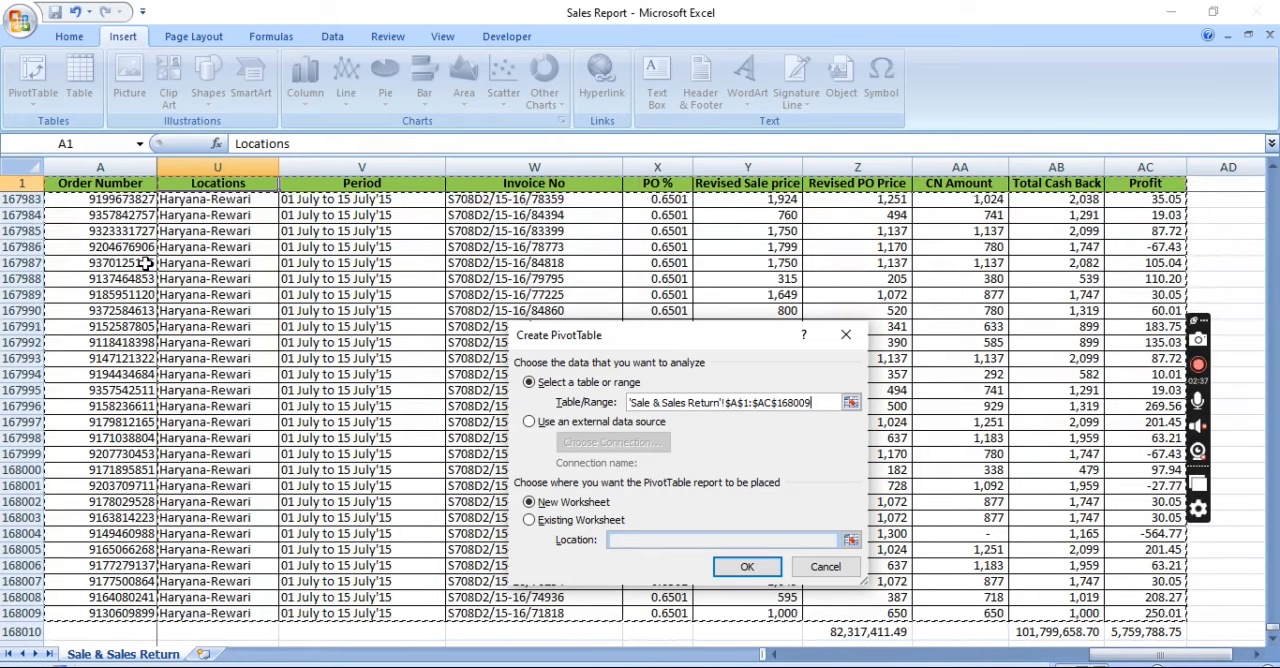
{"action": "key", "text": "shift+Right"}
{"action": "key", "text": "shift+Right"}
{"action": "key", "text": "shift+Left"}
{"action": "key", "text": "shift+Left"}
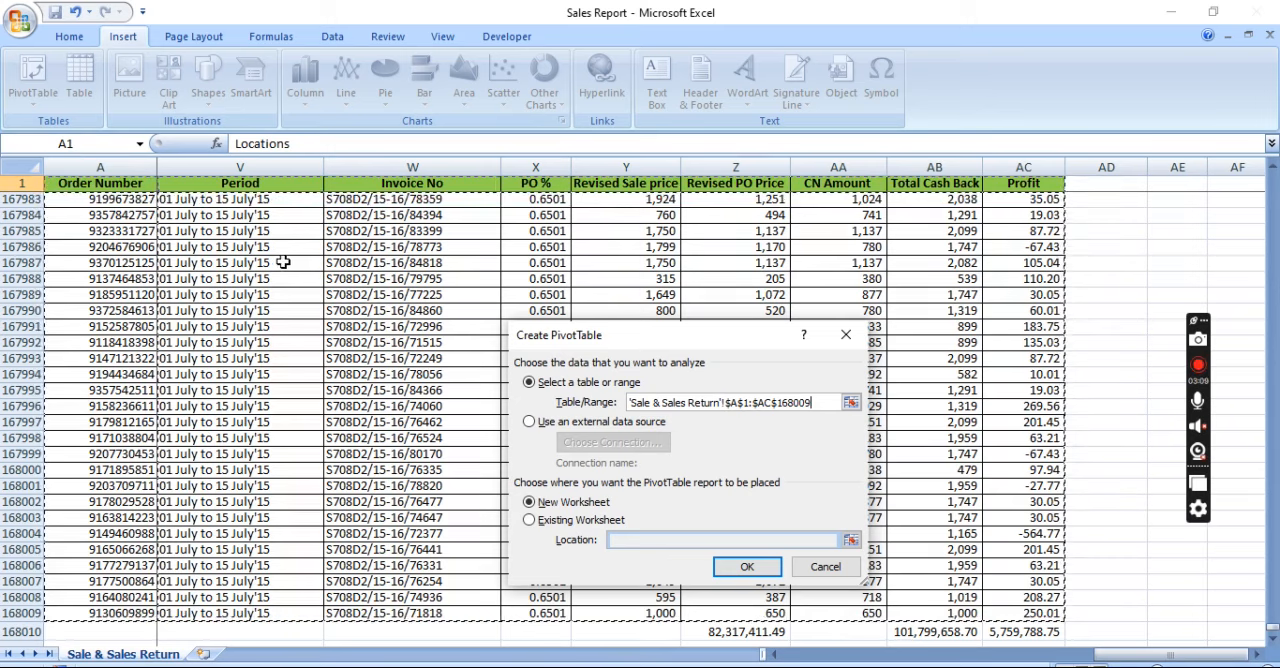
{"action": "left_click", "coordinate": [745, 567]}
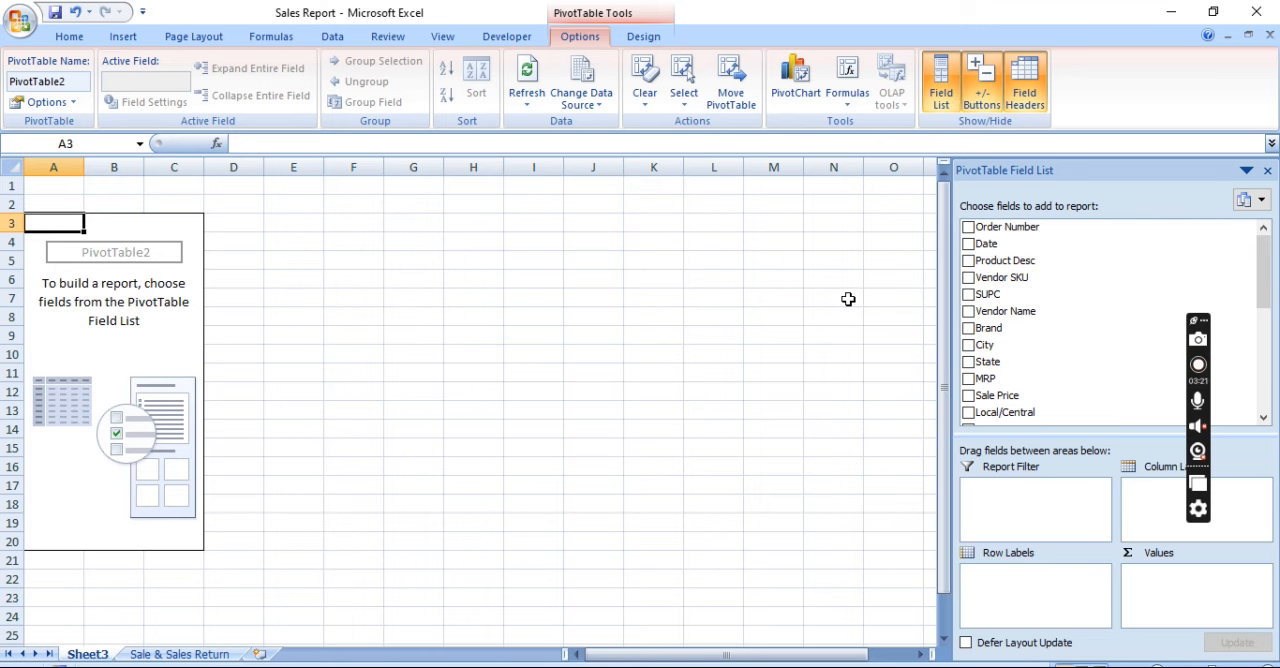
Rename the new PivotTable worksheet as Final Sales Summary
{"action": "key", "text": "alt+h"}
{"action": "type", "text": "or"}
{"action": "type", "text": "Fina"}
{"action": "type", "text": "l"}
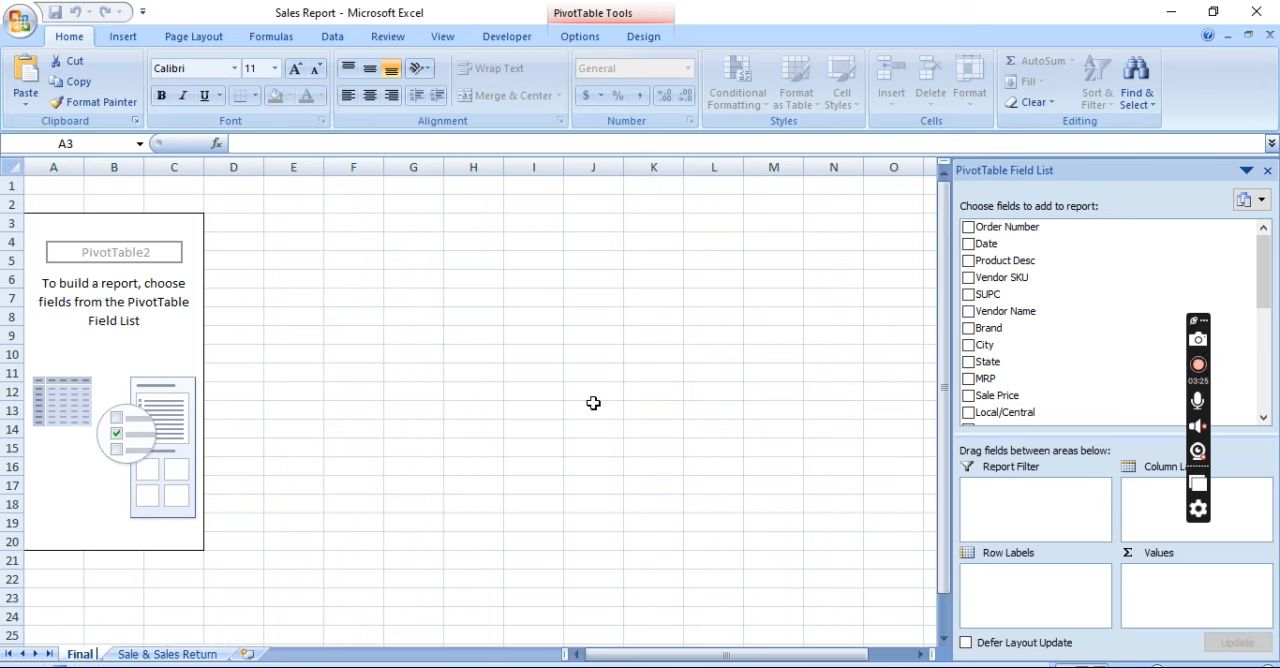
{"action": "type", "text": " Sales"}
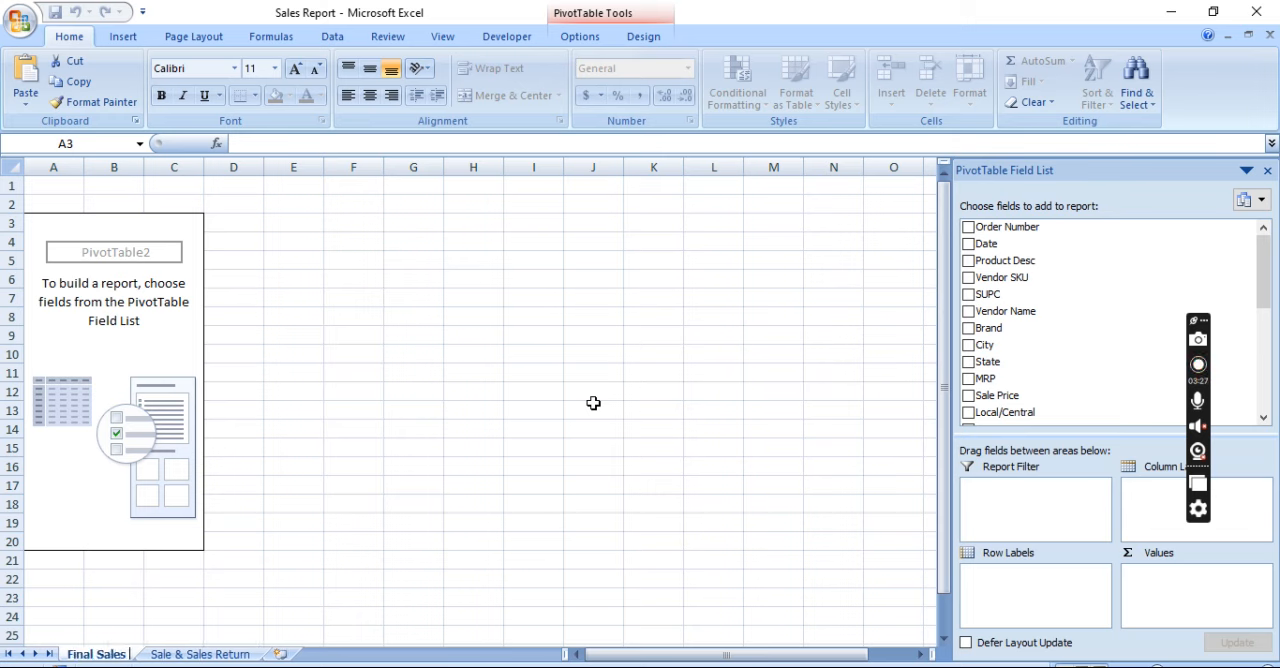
{"action": "type", "text": " Summary"}
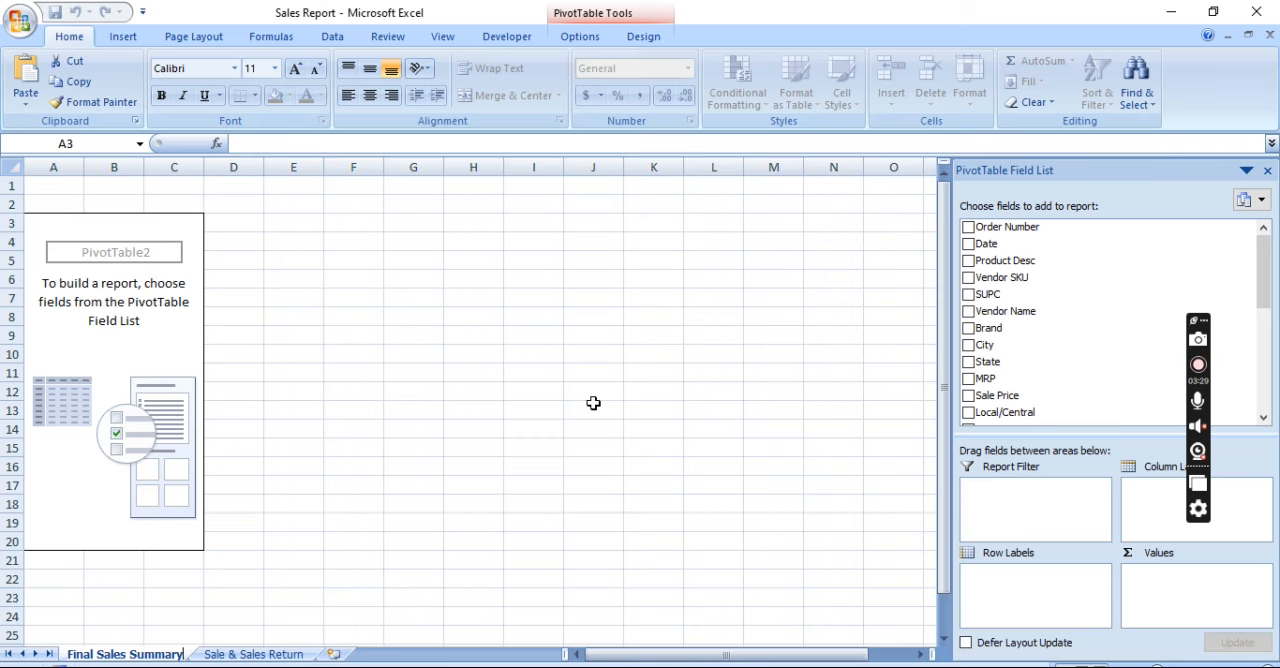
{"action": "key", "text": "Return"}
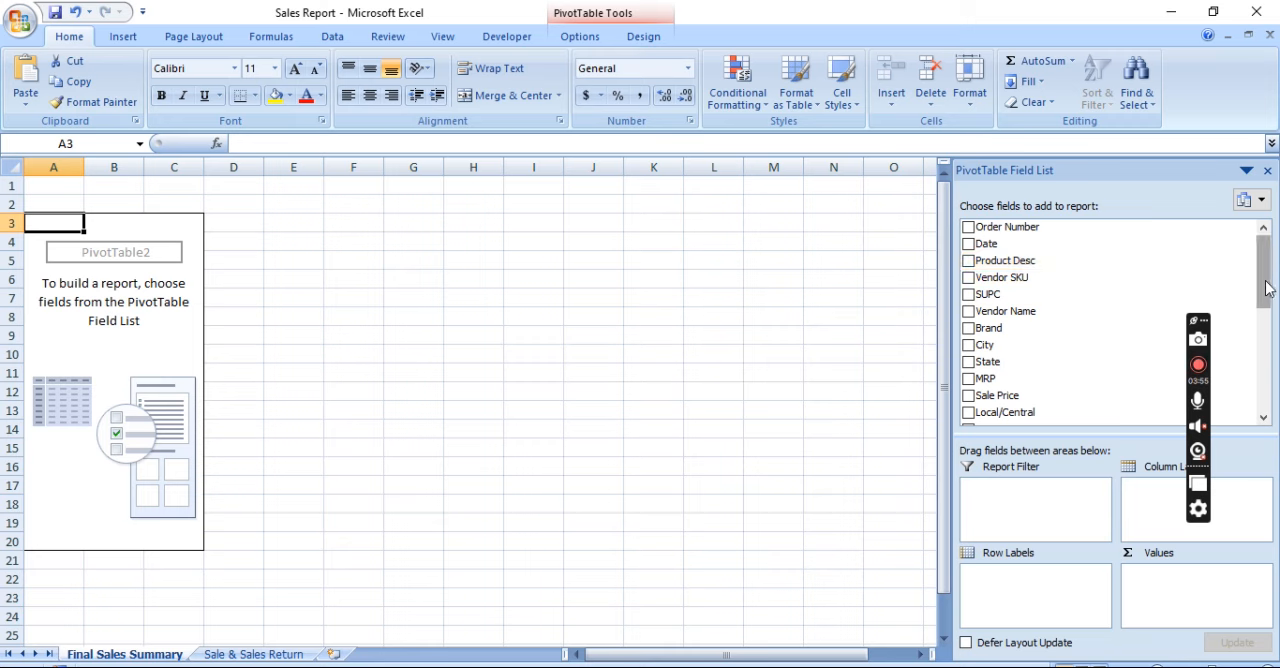
Add the Brand field to the PivotTable's row labels and change the row header in A3 to Brand Name
{"action": "mouse_move", "coordinate": [1266, 282]}
{"action": "left_mouse_down"}
{"action": "mouse_move", "coordinate": [1259, 392]}
{"action": "mouse_move", "coordinate": [1261, 272]}
{"action": "left_mouse_up"}
{"action": "mouse_move", "coordinate": [1261, 289]}
{"action": "left_mouse_down"}
{"action": "mouse_move", "coordinate": [1261, 300]}
{"action": "mouse_move", "coordinate": [1261, 268]}
{"action": "left_mouse_up"}
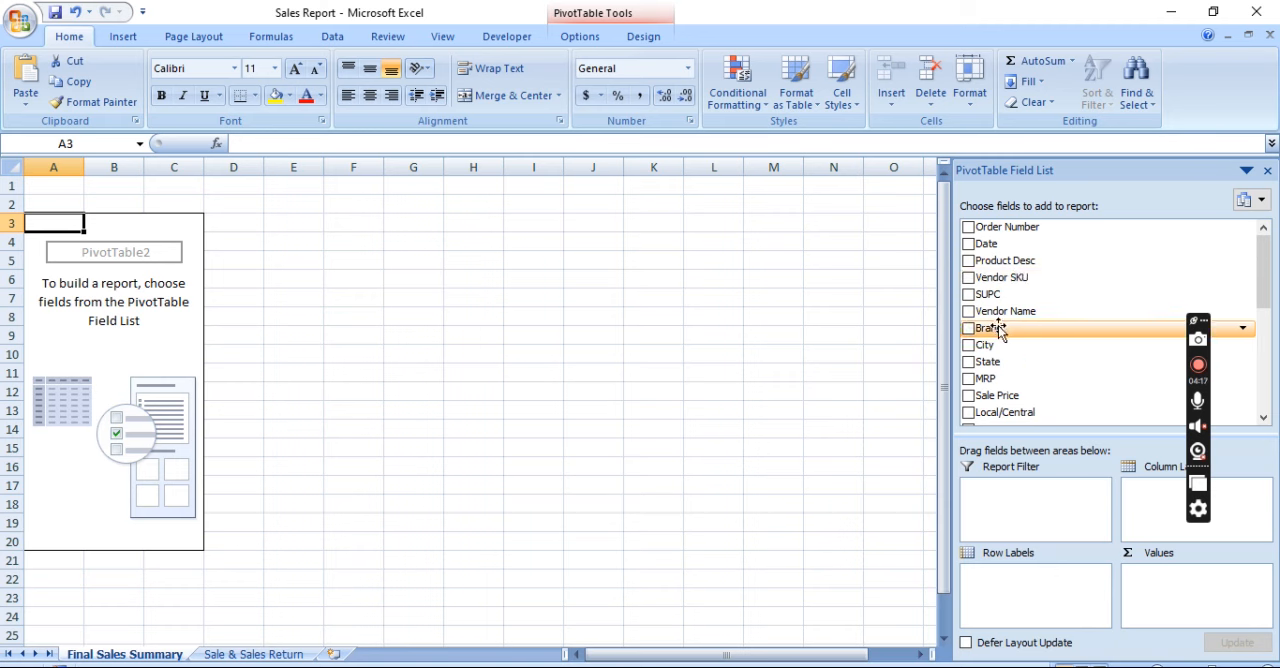
{"action": "left_click_drag", "start_coordinate": [998, 330], "coordinate": [996, 594]}
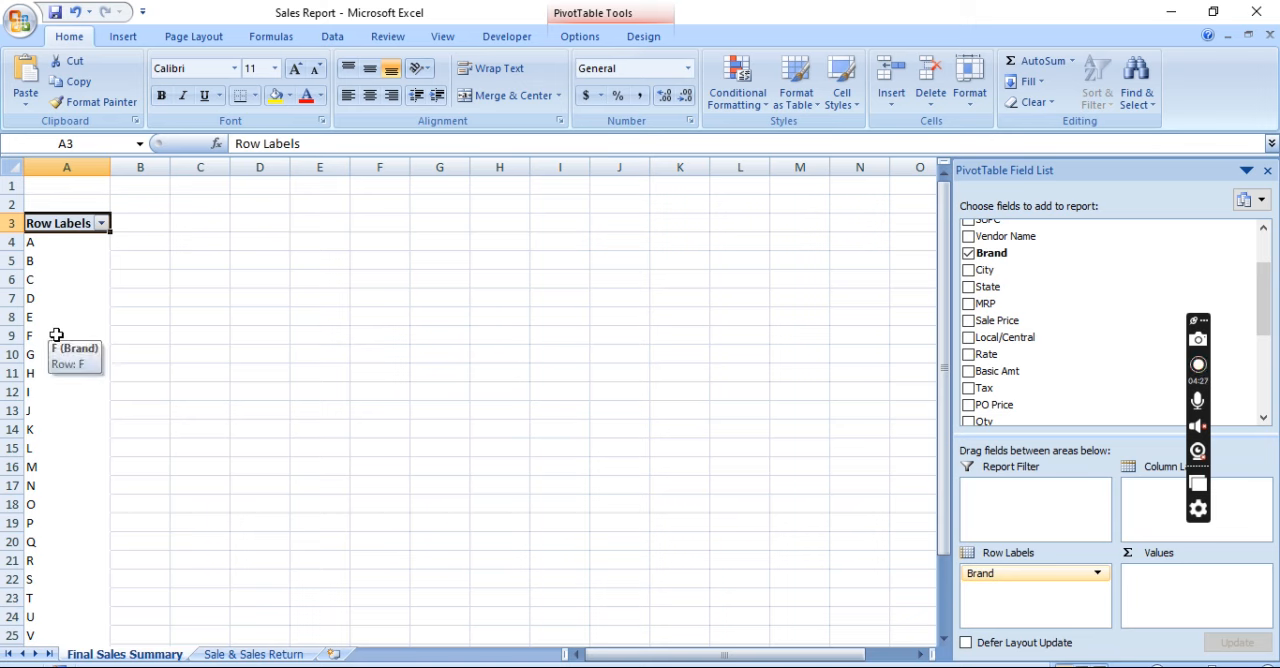
{"action": "type", "text": "Brans"}
{"action": "key", "text": "BackSpace"}
{"action": "type", "text": "d Name"}
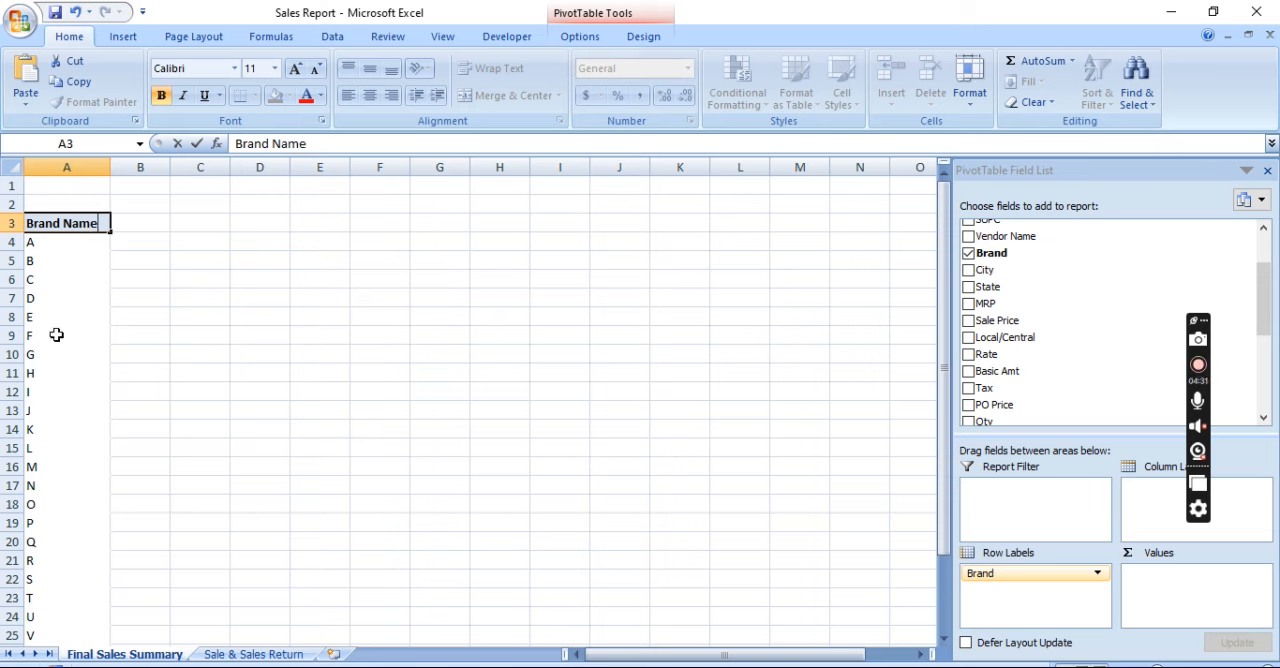
{"action": "key", "text": "Return"}
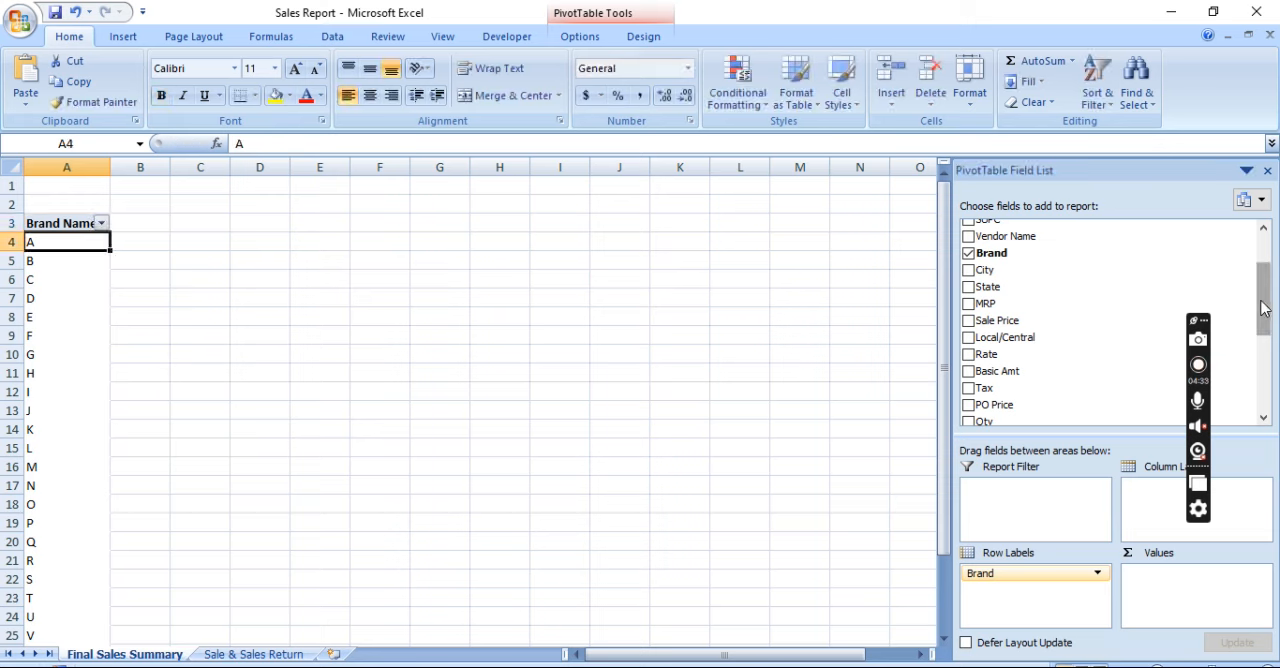
Add the MRP and Sale Price fields to the PivotTable as summed values for each brand
{"action": "left_click_drag", "start_coordinate": [1262, 308], "coordinate": [1263, 322]}
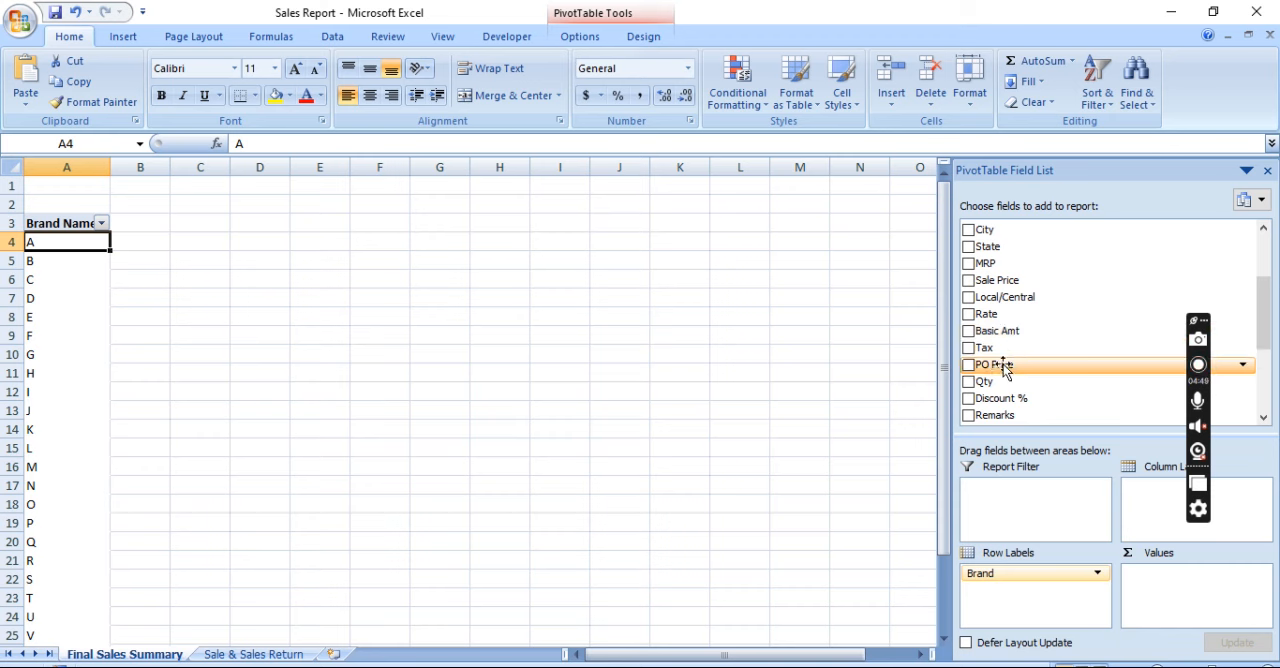
{"action": "mouse_move", "coordinate": [1268, 335]}
{"action": "left_mouse_down"}
{"action": "mouse_move", "coordinate": [1268, 390]}
{"action": "mouse_move", "coordinate": [1266, 340]}
{"action": "left_mouse_up"}
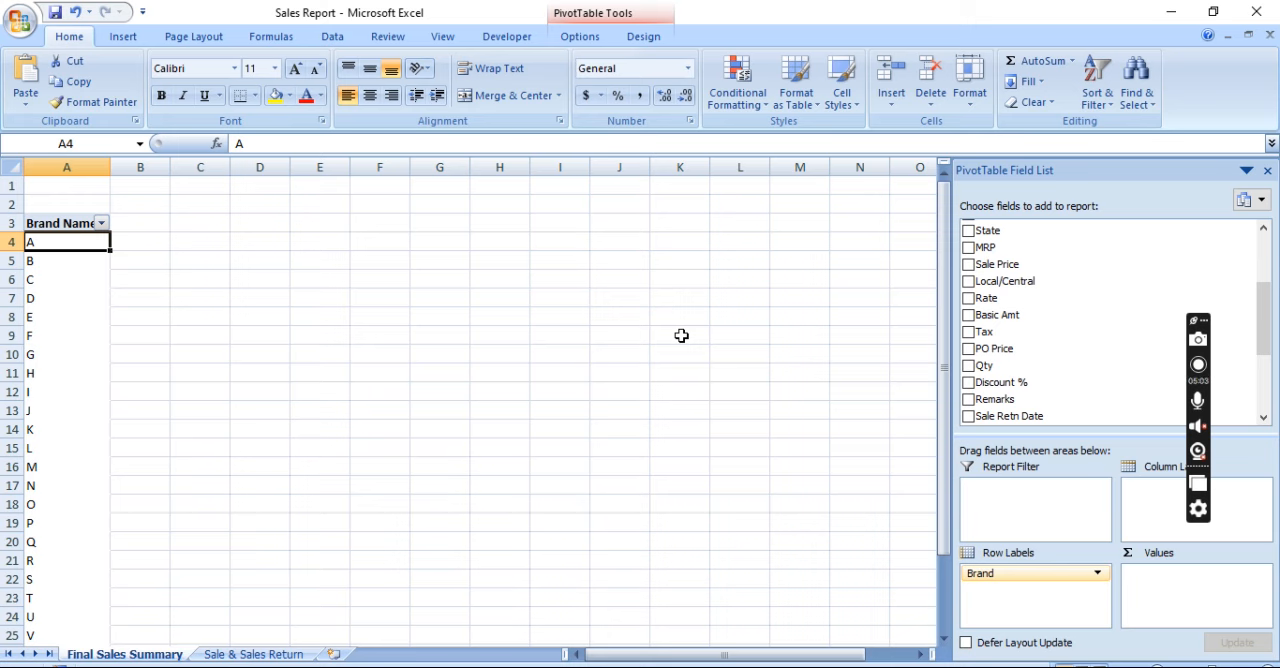
{"action": "left_click_drag", "start_coordinate": [999, 247], "coordinate": [1160, 594]}
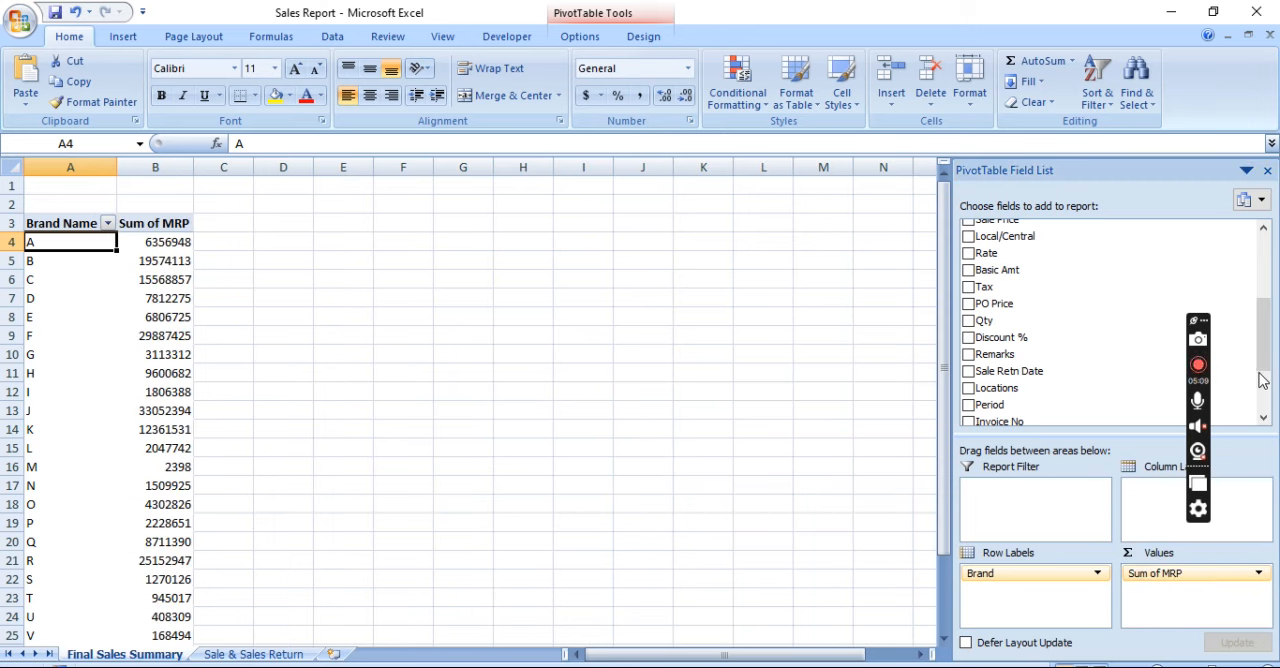
{"action": "left_click_drag", "start_coordinate": [1261, 362], "coordinate": [1261, 342]}
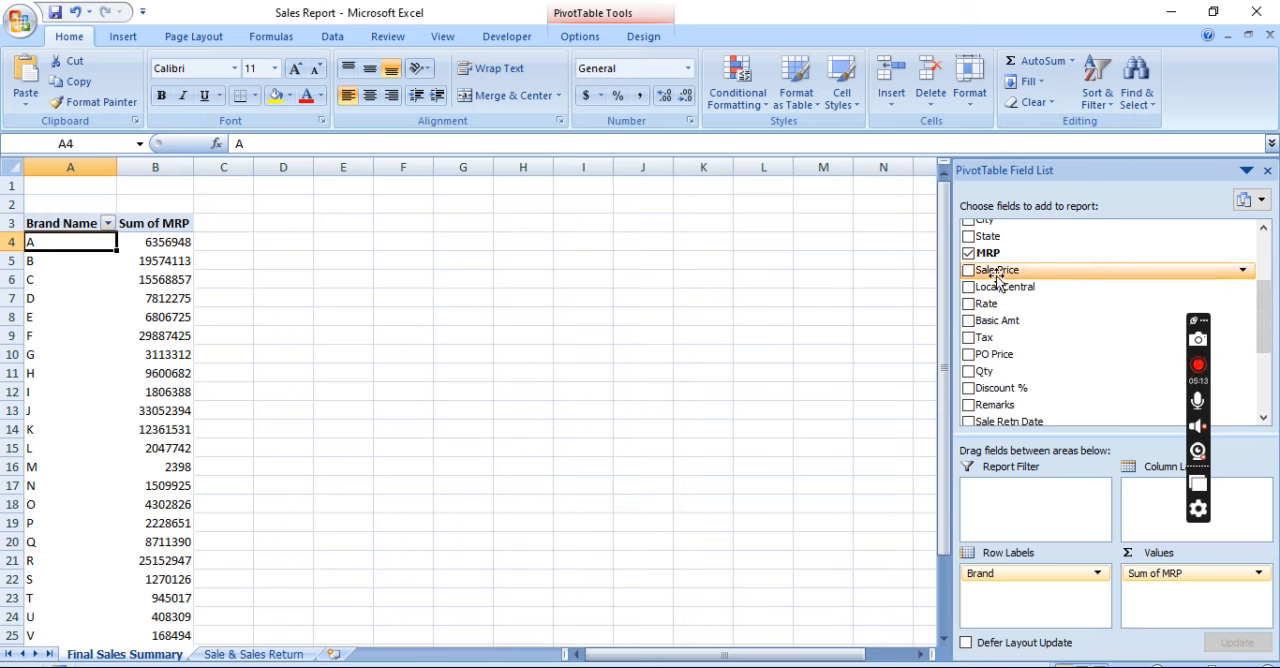
{"action": "left_click_drag", "start_coordinate": [996, 279], "coordinate": [1156, 596]}
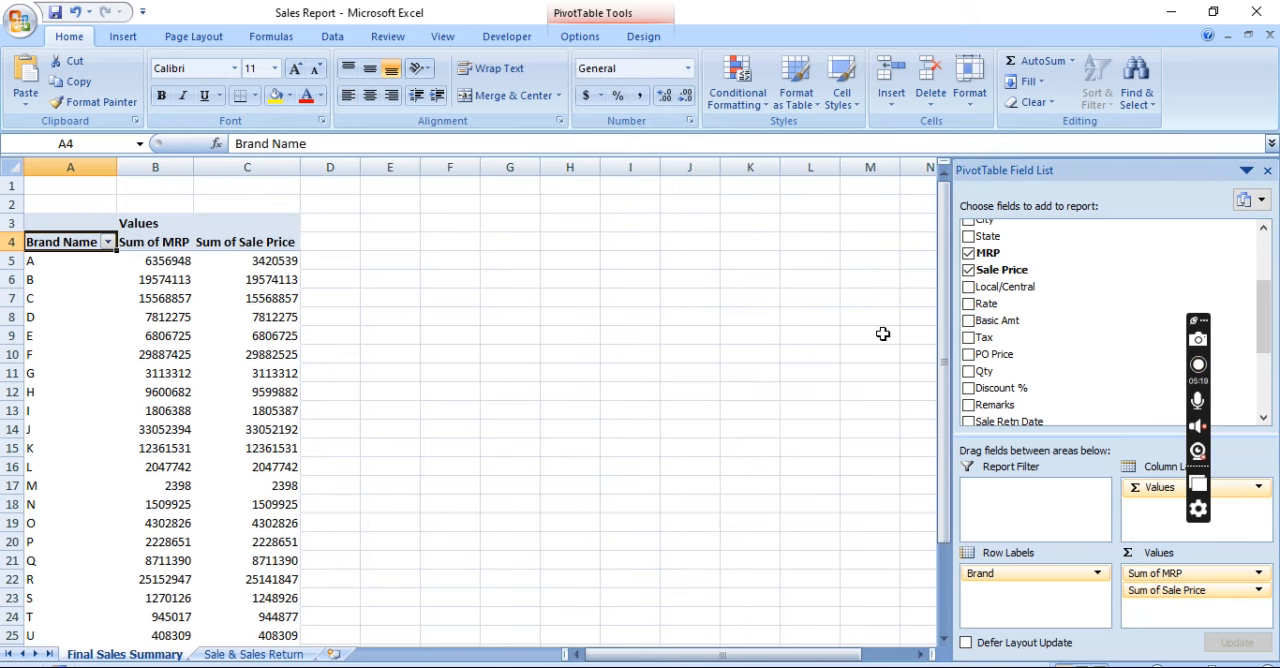
Check the MRP and Sale Price sums per brand down to the Grand Total row
{"action": "key", "text": "Down"}
{"action": "key", "text": "Down"}
{"action": "key", "text": "Right"}
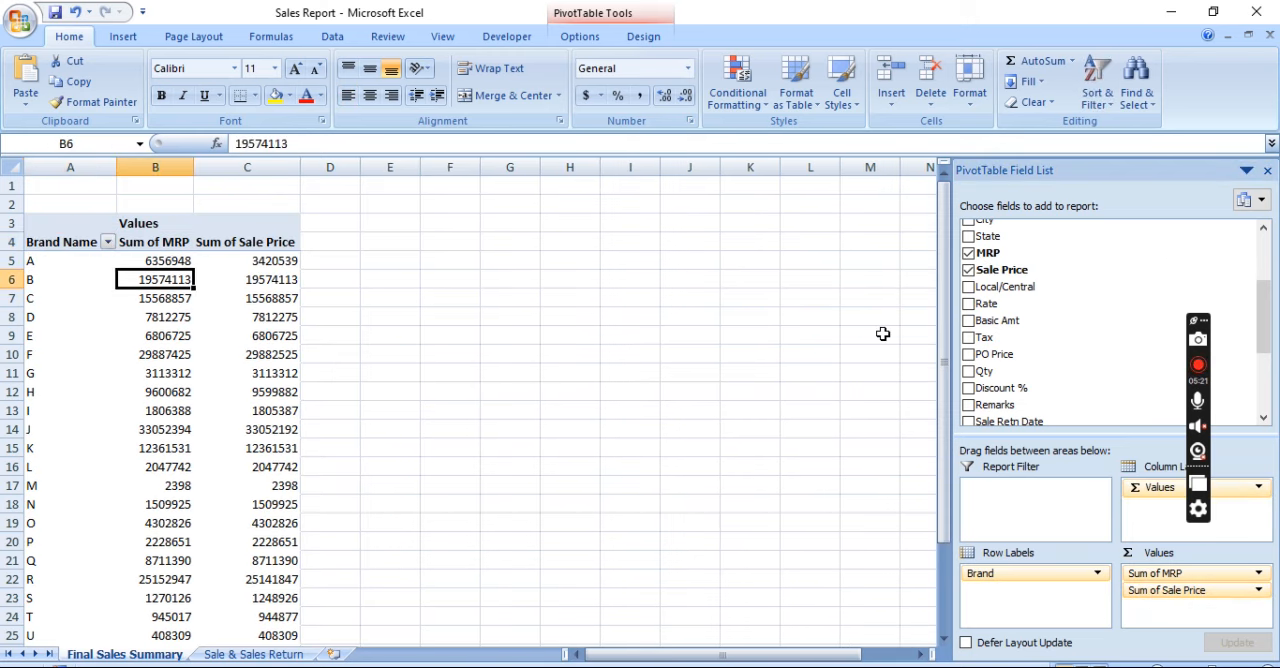
{"action": "key", "text": "Down"}
{"action": "key", "text": "Right"}
{"action": "key", "text": "ctrl+Down"}
{"action": "key", "text": "Down"}
{"action": "key", "text": "Down"}
{"action": "key", "text": "Up"}
{"action": "key", "text": "Up"}
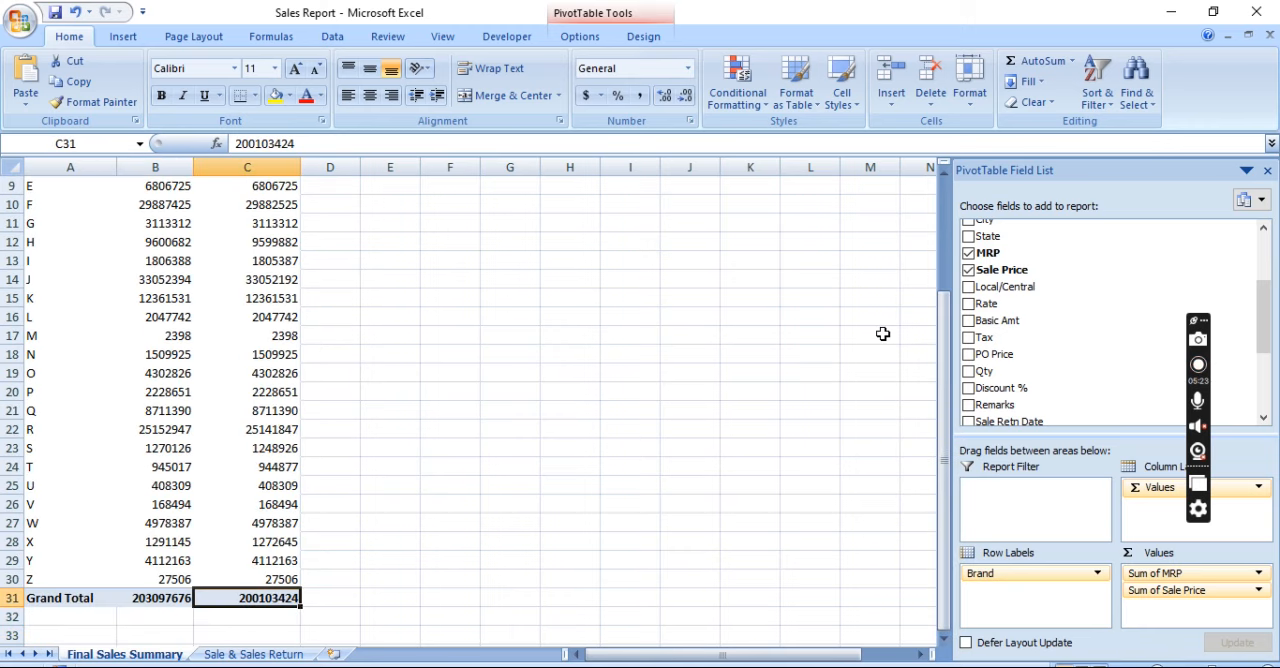
{"action": "key", "text": "Left"}
{"action": "key", "text": "Right"}
{"action": "key", "text": "Up"}
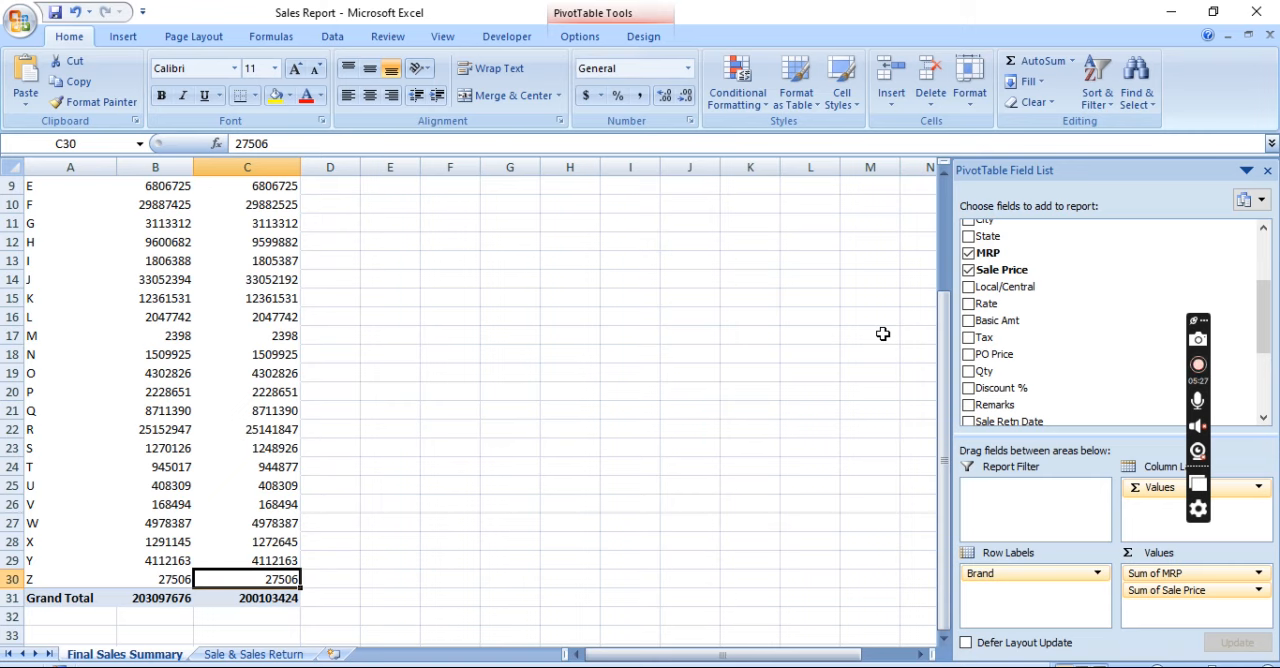
Add the Basic Amt, Tax and PO Price fields to the brand PivotTable
{"action": "key", "text": "ctrl+Up"}
{"action": "key", "text": "Up"}
{"action": "key", "text": "Up"}
{"action": "key", "text": "Down"}
{"action": "key", "text": "Down"}
{"action": "key", "text": "Down"}
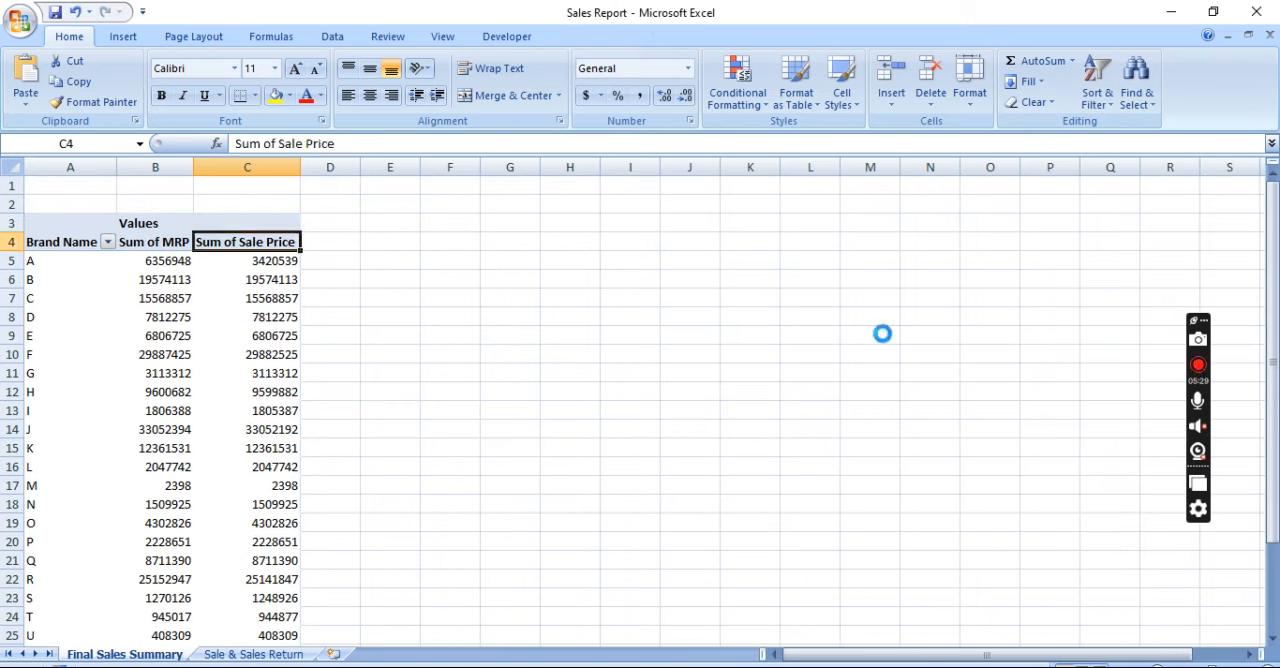
{"action": "key", "text": "Down"}
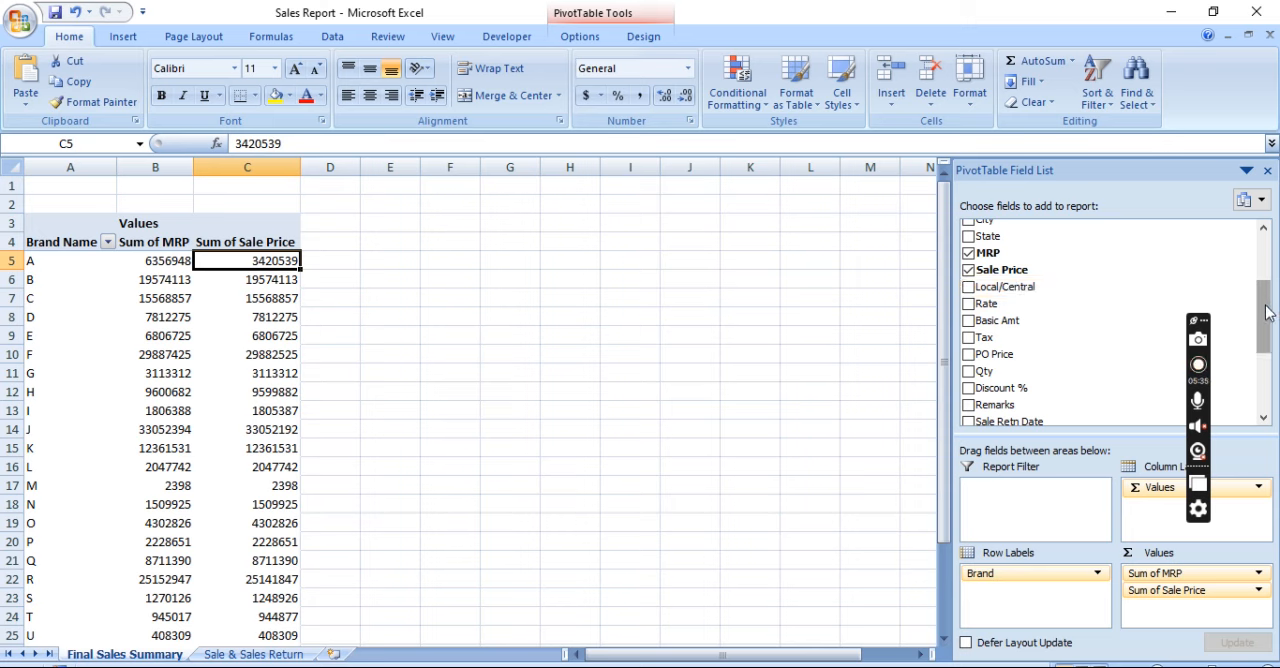
{"action": "left_click", "coordinate": [968, 322]}
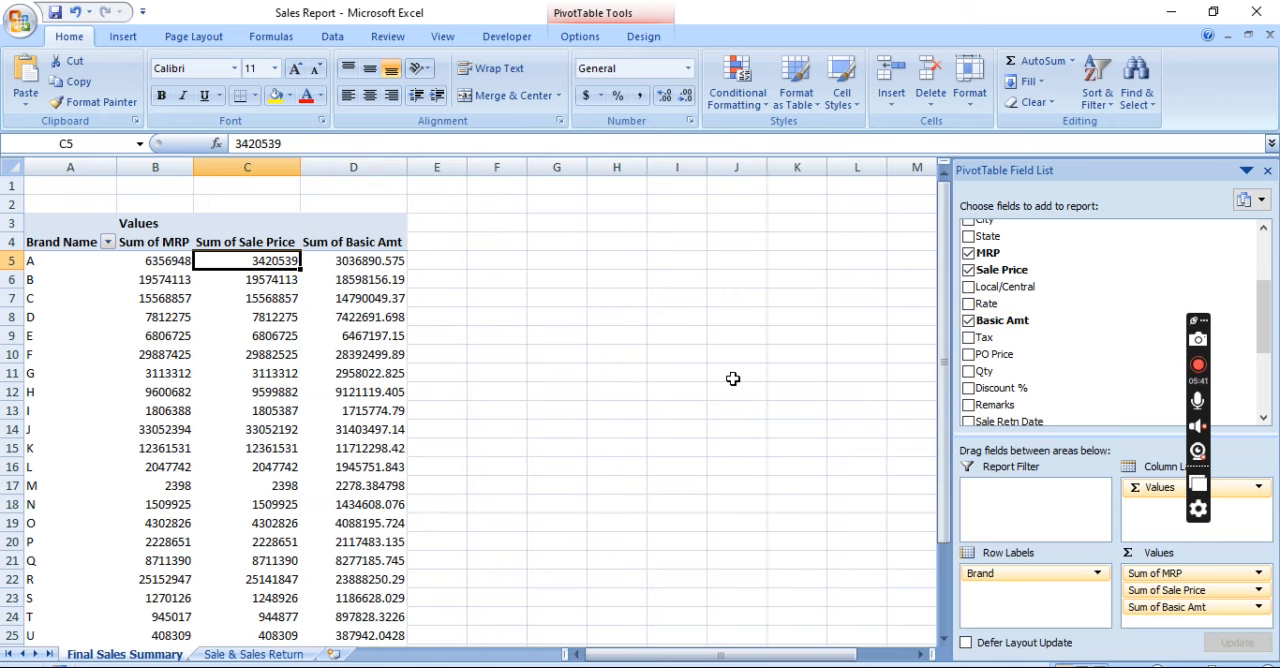
{"action": "left_click", "coordinate": [968, 338]}
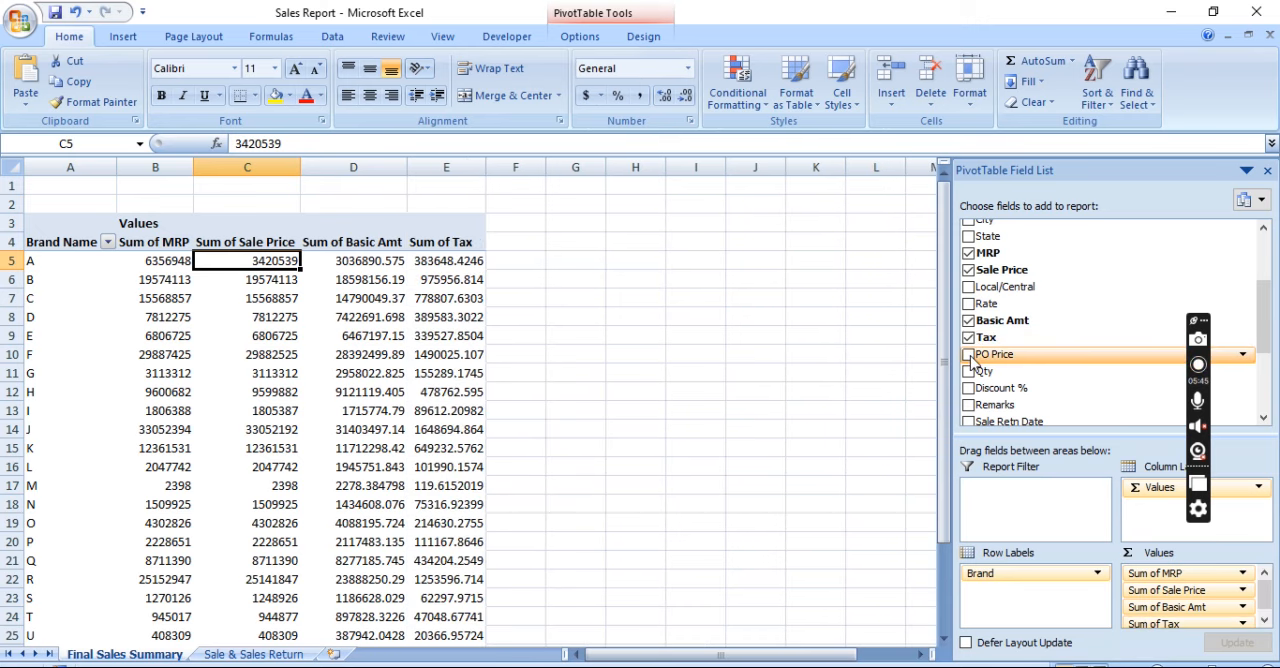
{"action": "left_click", "coordinate": [968, 354]}
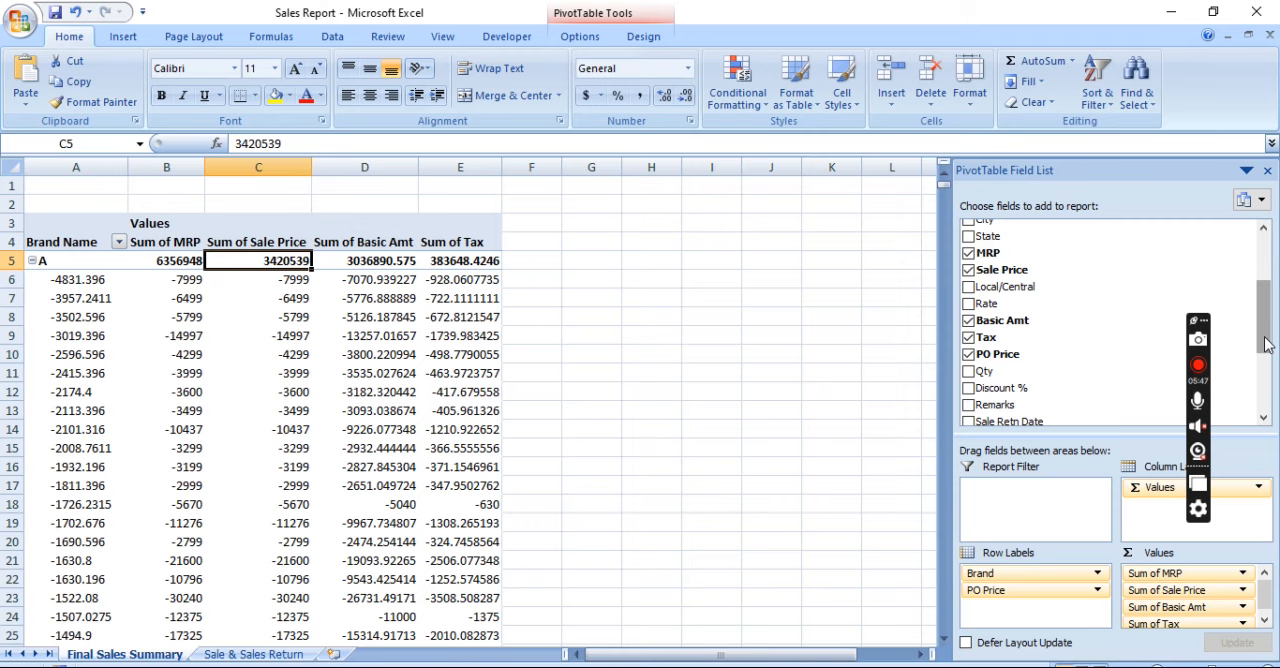
Add the Revised PO Price, Total Cash Back and Profit fields to the PivotTable
{"action": "left_click_drag", "start_coordinate": [1265, 345], "coordinate": [1268, 400]}
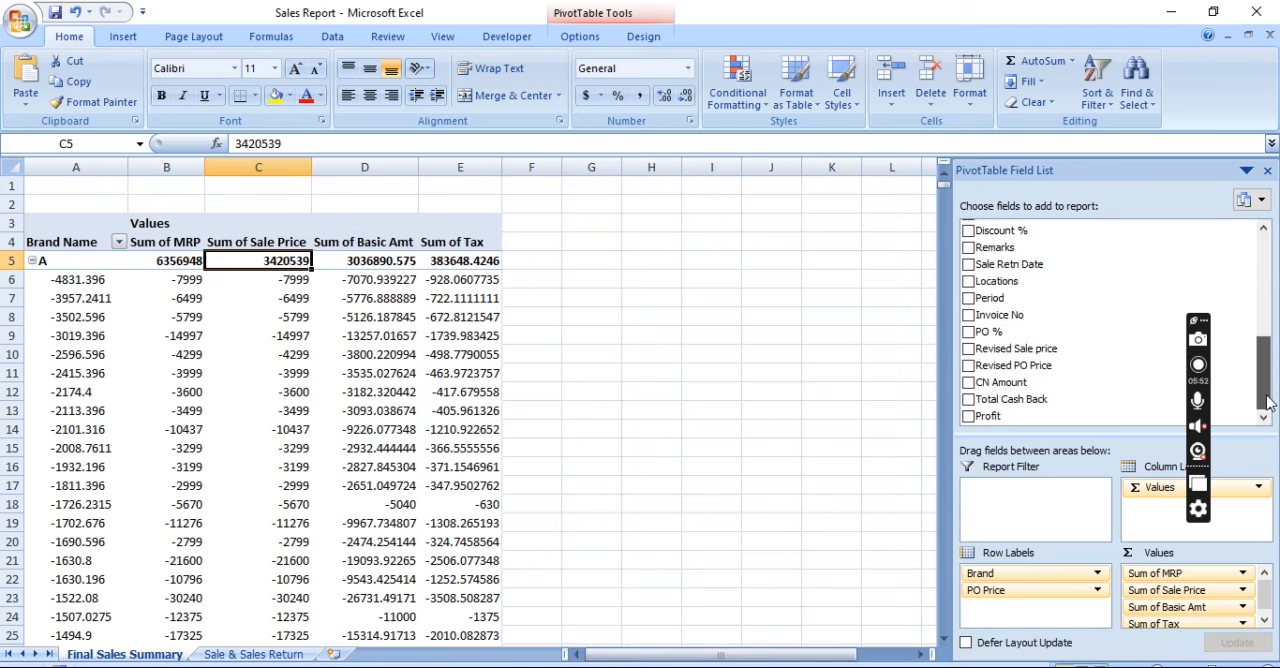
{"action": "left_click", "coordinate": [968, 366]}
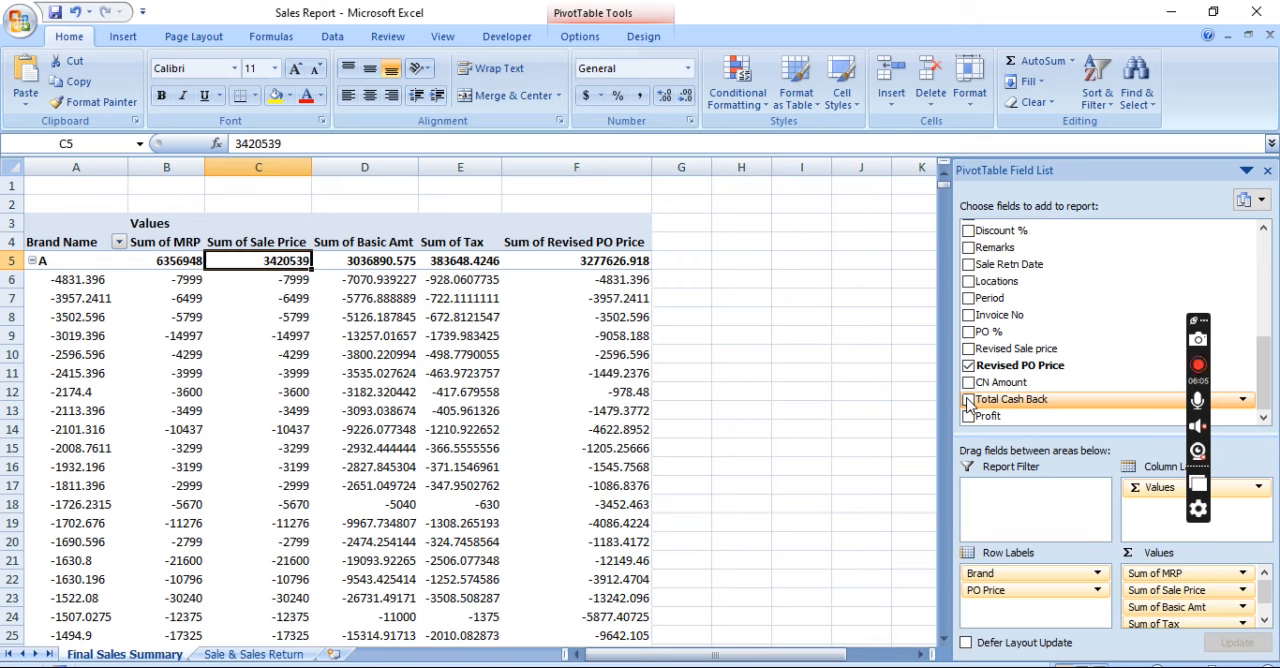
{"action": "left_click", "coordinate": [968, 400]}
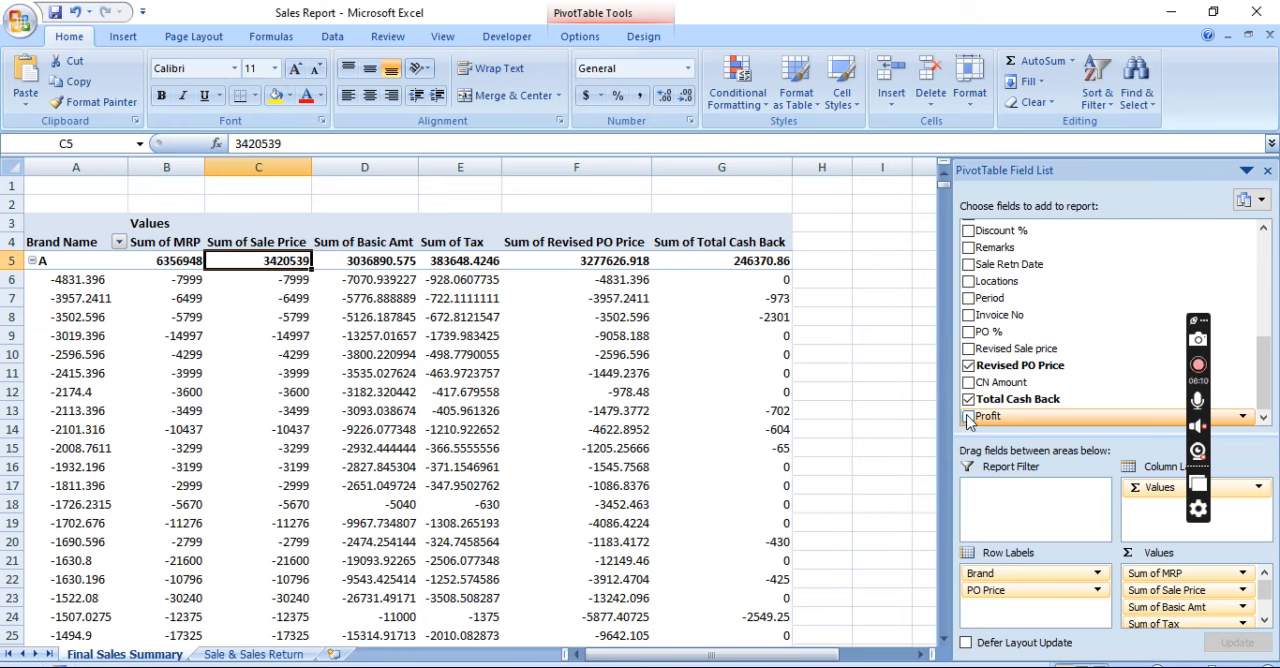
{"action": "left_click", "coordinate": [968, 417]}
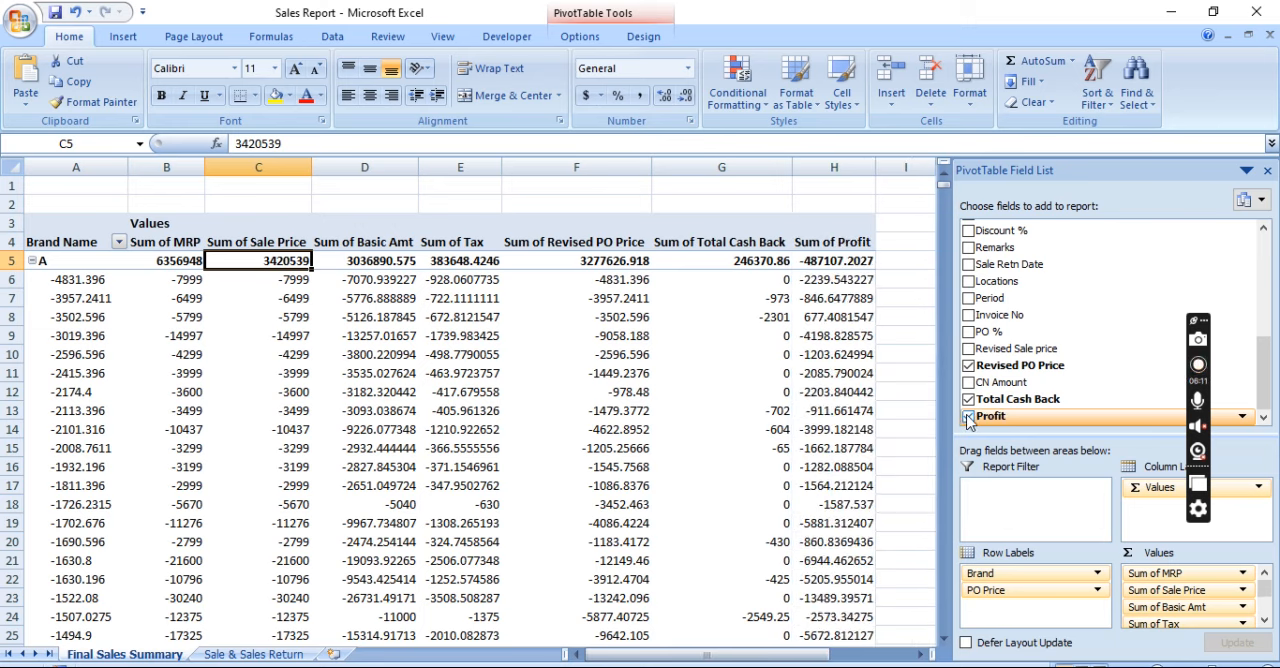
Examine the PO Price detail rows under brand A across the value columns
{"action": "left_click", "coordinate": [915, 305]}
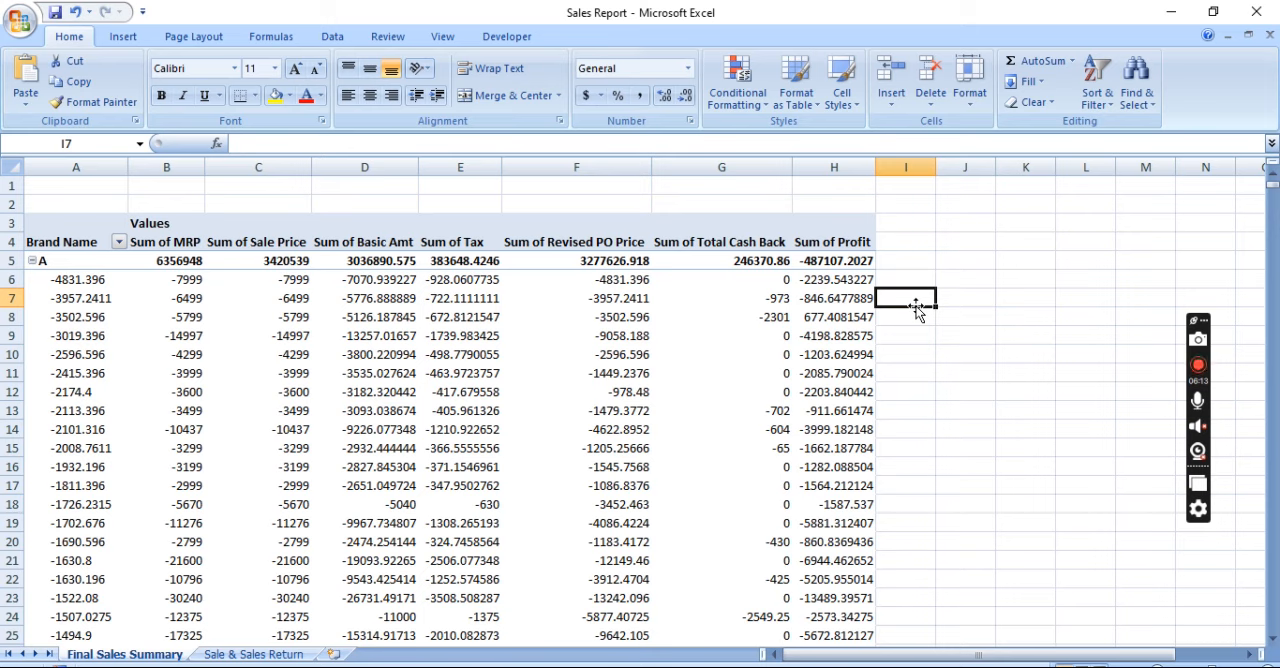
{"action": "left_click", "coordinate": [805, 336]}
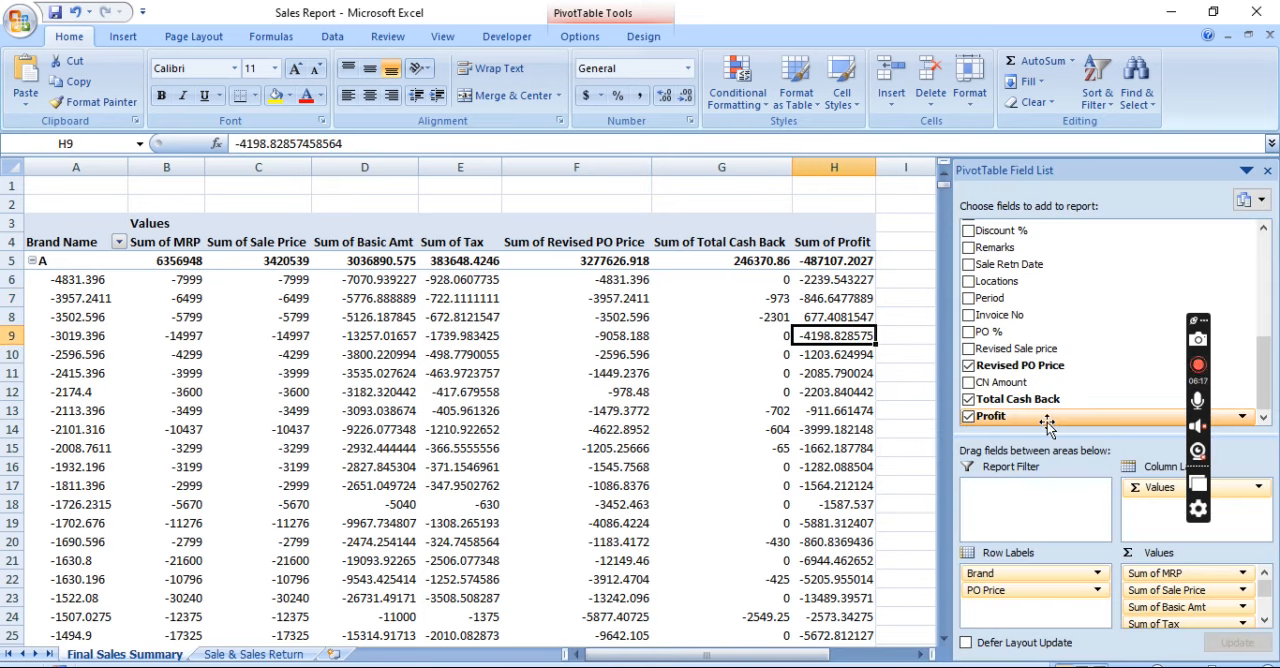
{"action": "left_click", "coordinate": [387, 396]}
{"action": "key", "text": "Right"}
{"action": "key", "text": "Right"}
{"action": "key", "text": "Right"}
{"action": "key", "text": "Right"}
{"action": "key", "text": "Left"}
{"action": "key", "text": "Left"}
{"action": "key", "text": "Left"}
{"action": "key", "text": "Left"}
{"action": "key", "text": "Left"}
{"action": "key", "text": "Left"}
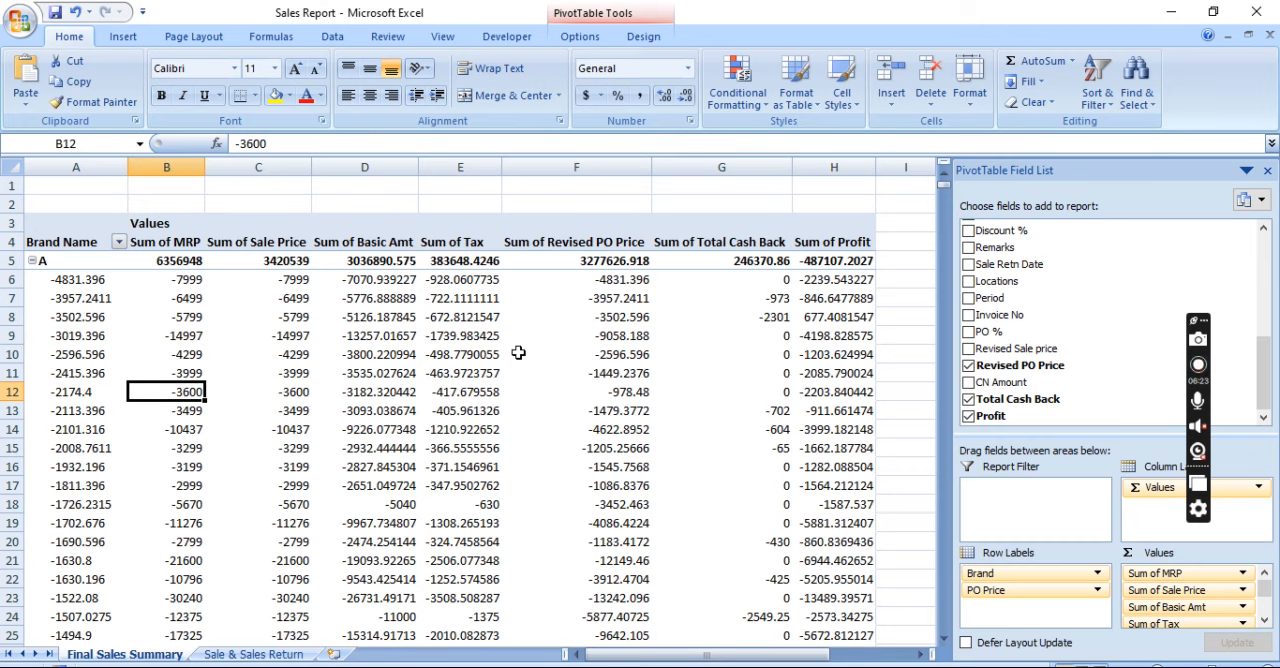
{"action": "right_click", "coordinate": [540, 395]}
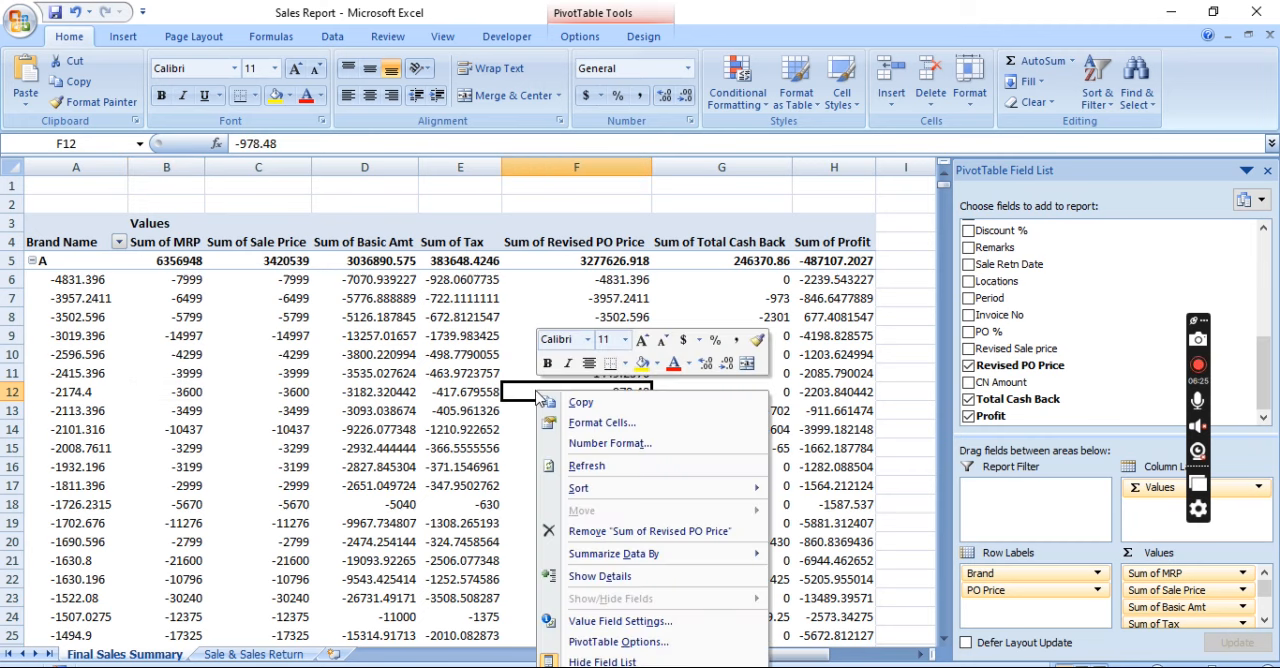
{"action": "key", "text": "Escape"}
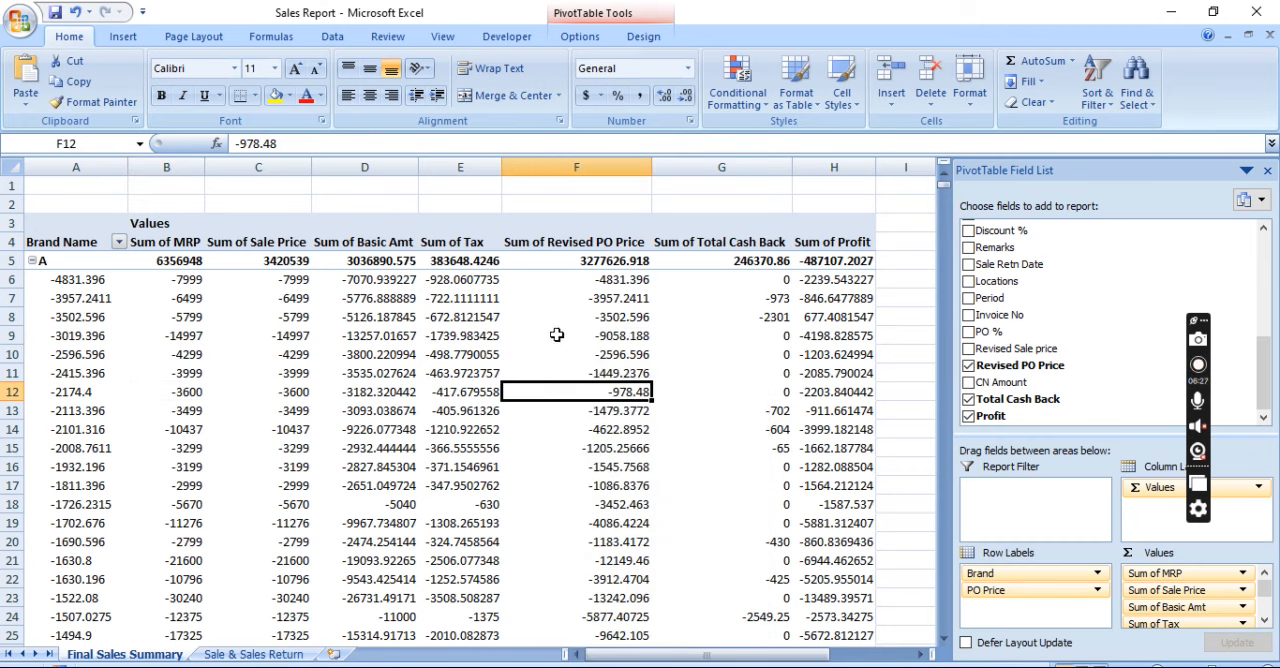
{"action": "right_click", "coordinate": [530, 358]}
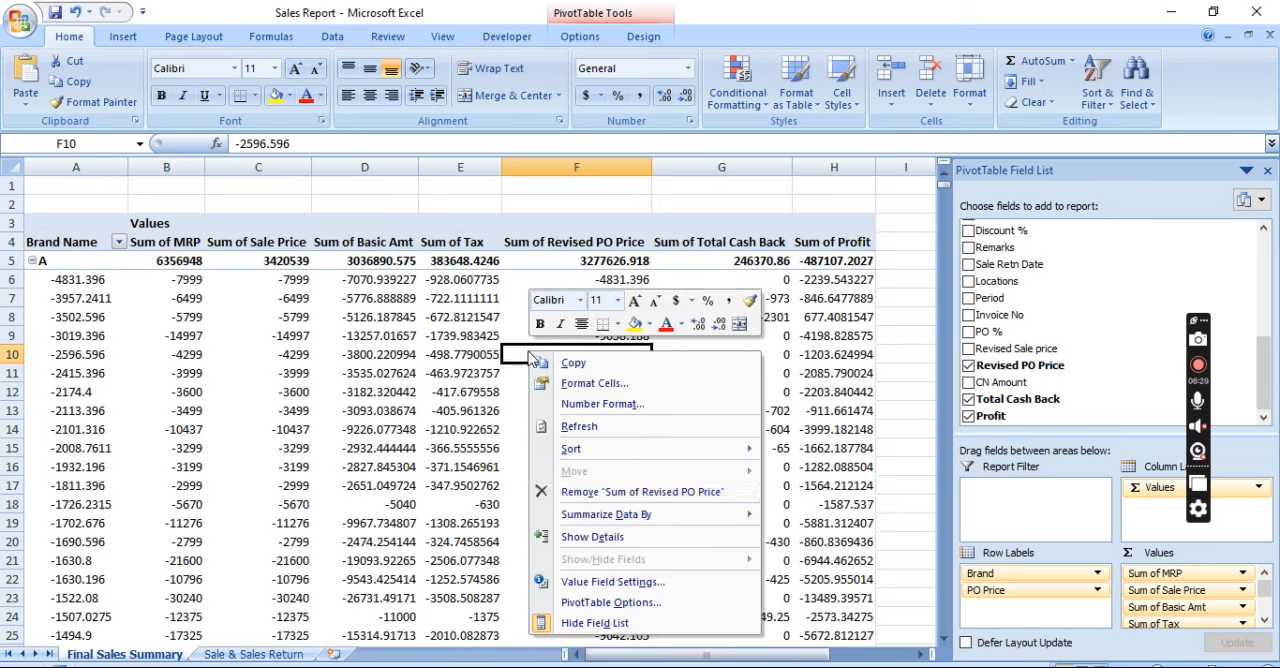
{"action": "left_click", "coordinate": [609, 583]}
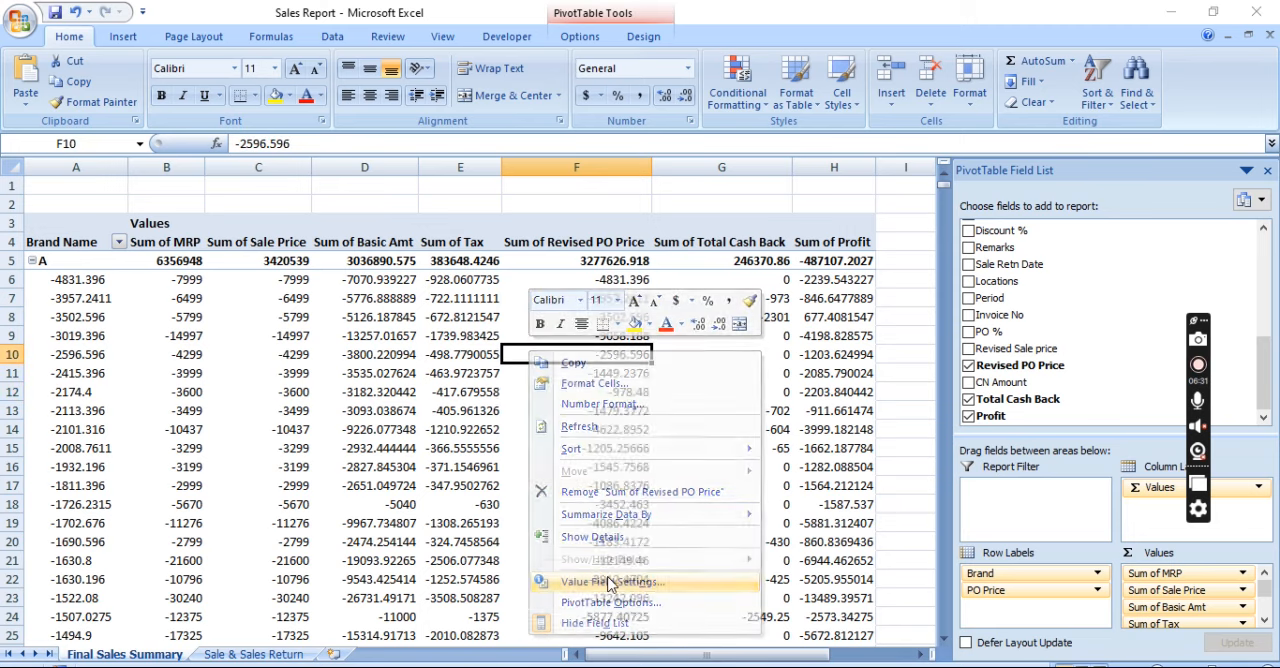
{"action": "key", "text": "Escape"}
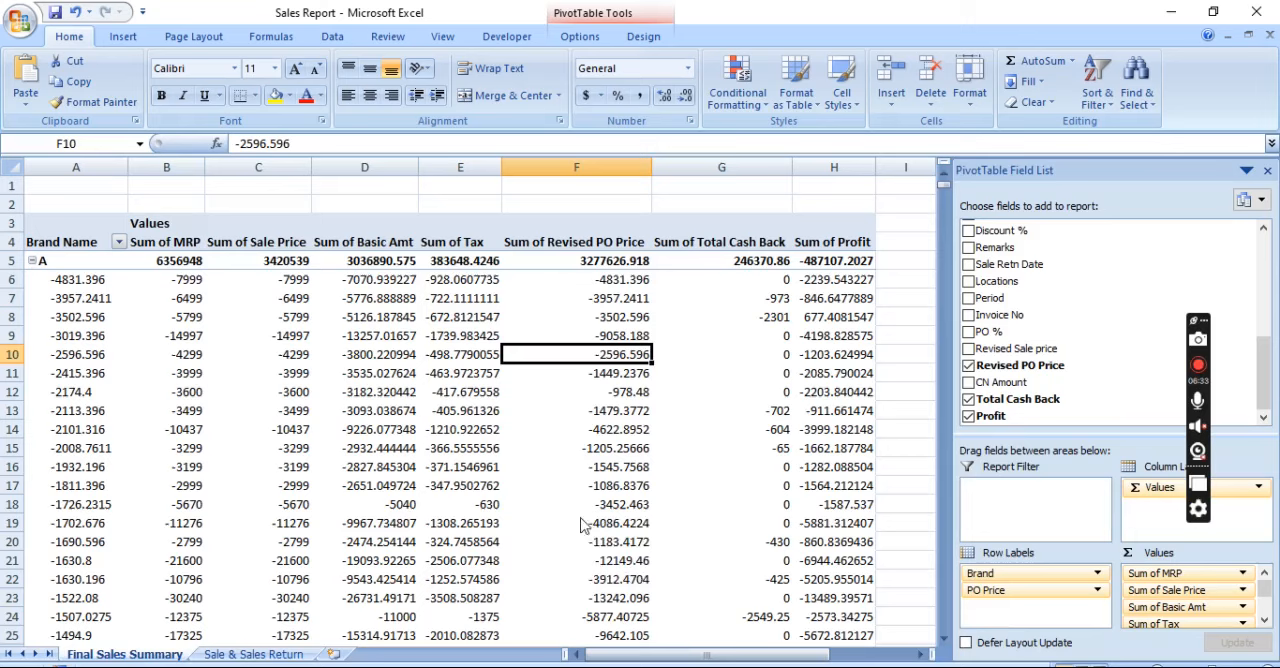
Switch the PivotTable to the Classic PivotTable layout in its display options
{"action": "right_click", "coordinate": [520, 410]}
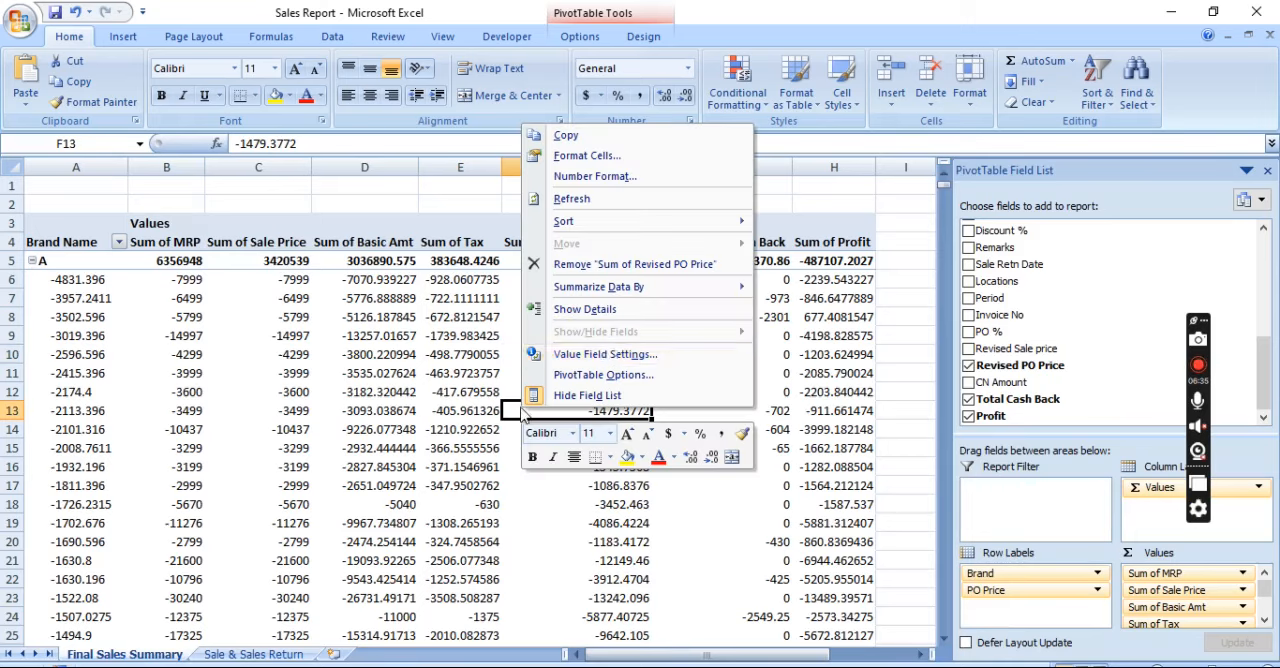
{"action": "left_click", "coordinate": [612, 376]}
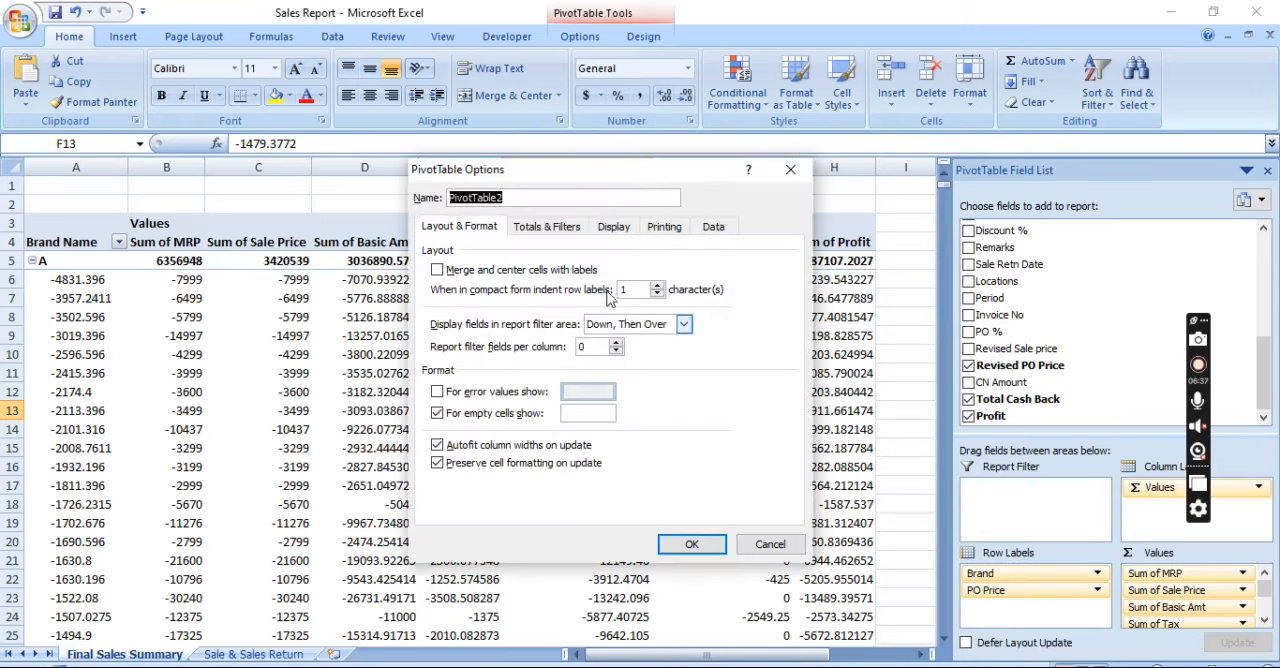
{"action": "left_click", "coordinate": [614, 228]}
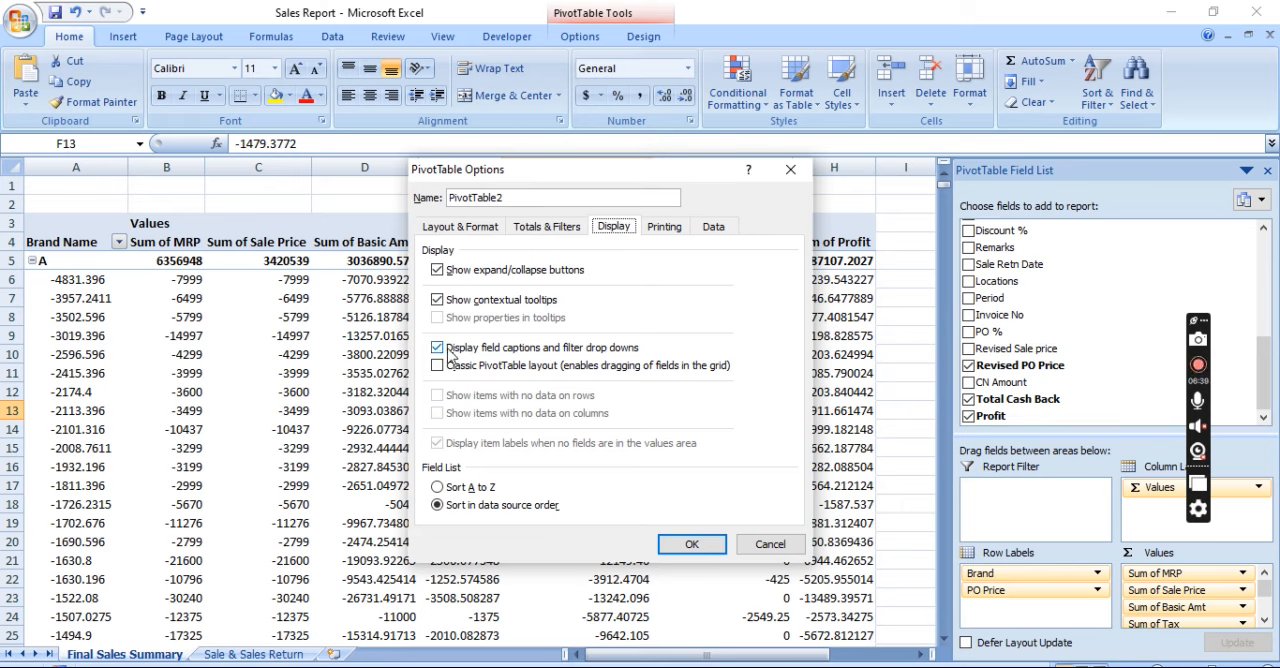
{"action": "left_click", "coordinate": [438, 366]}
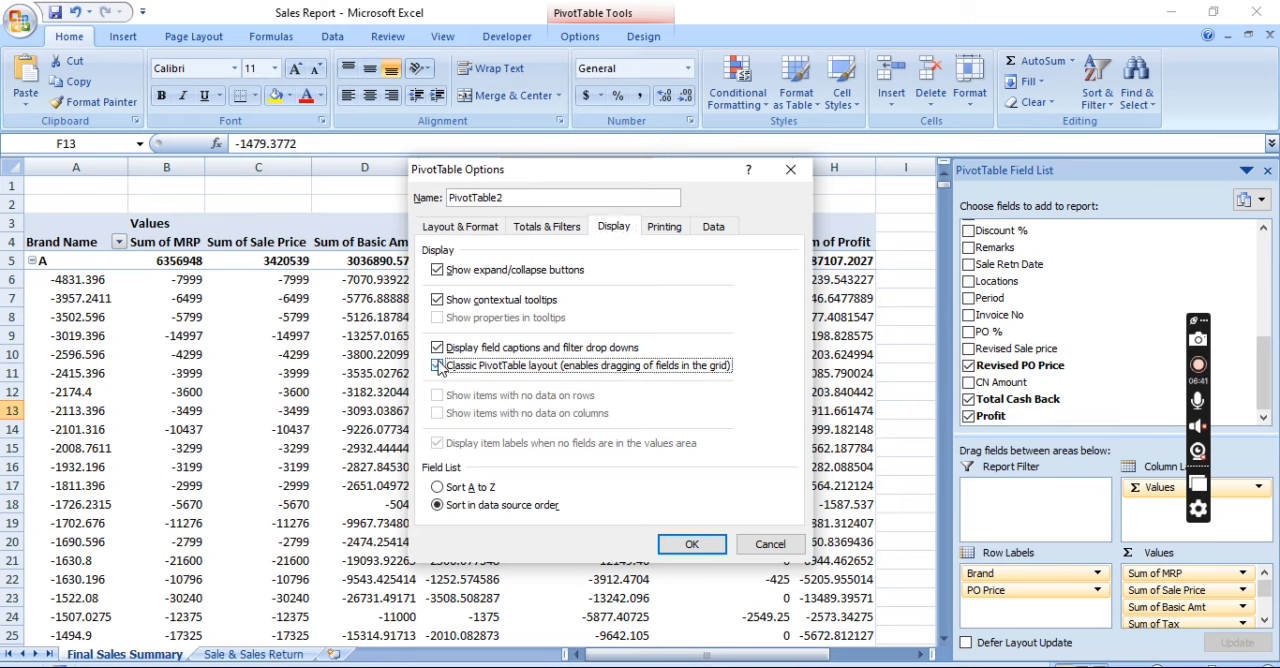
{"action": "left_click", "coordinate": [686, 544]}
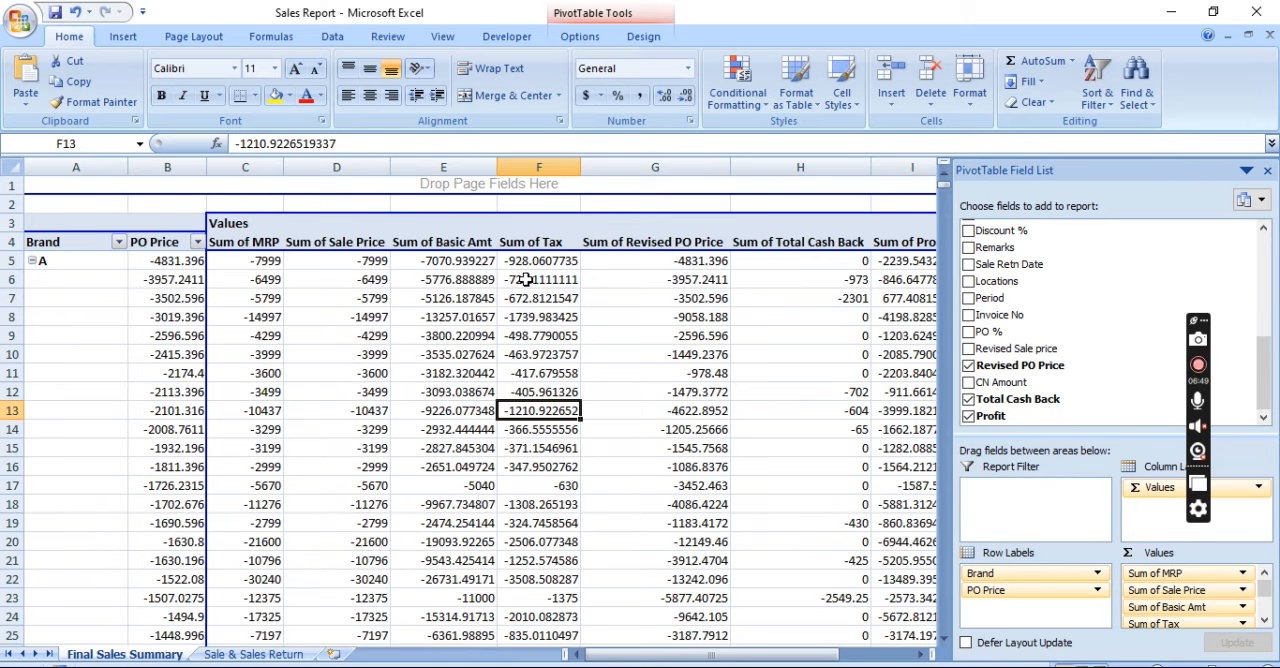
Move the PO Price field from the row labels to the values area, between Sale Price and Basic Amt
{"action": "left_click", "coordinate": [167, 288]}
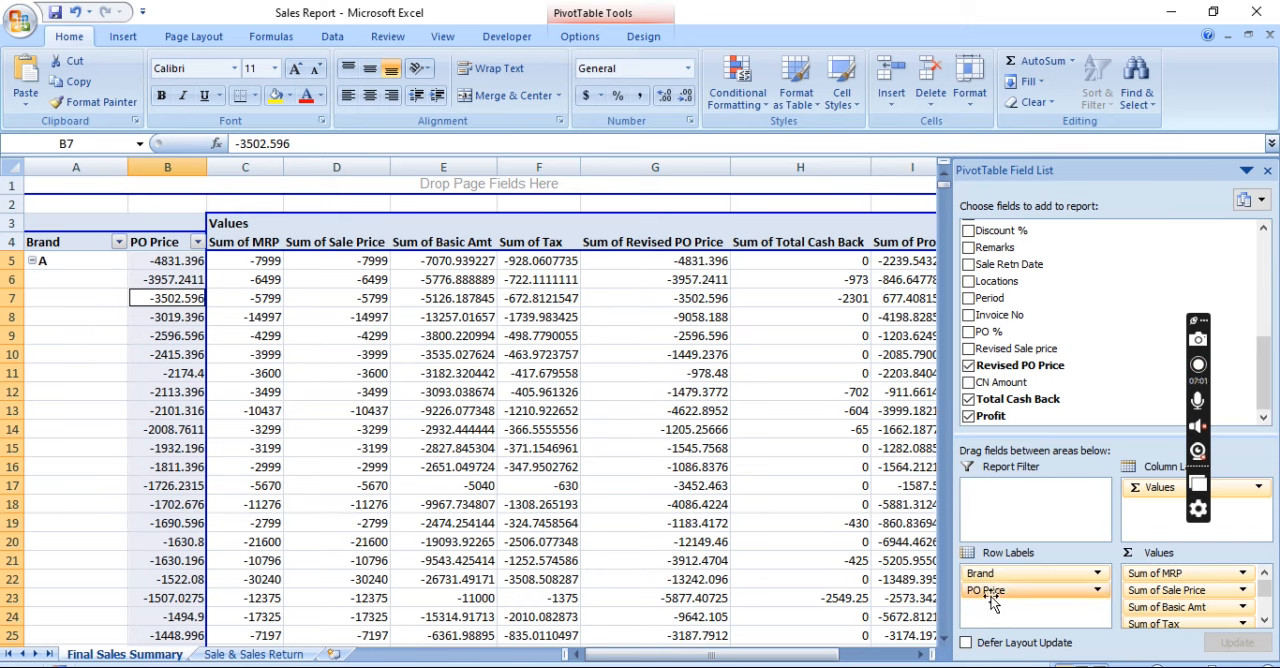
{"action": "left_click_drag", "start_coordinate": [990, 598], "coordinate": [1162, 598]}
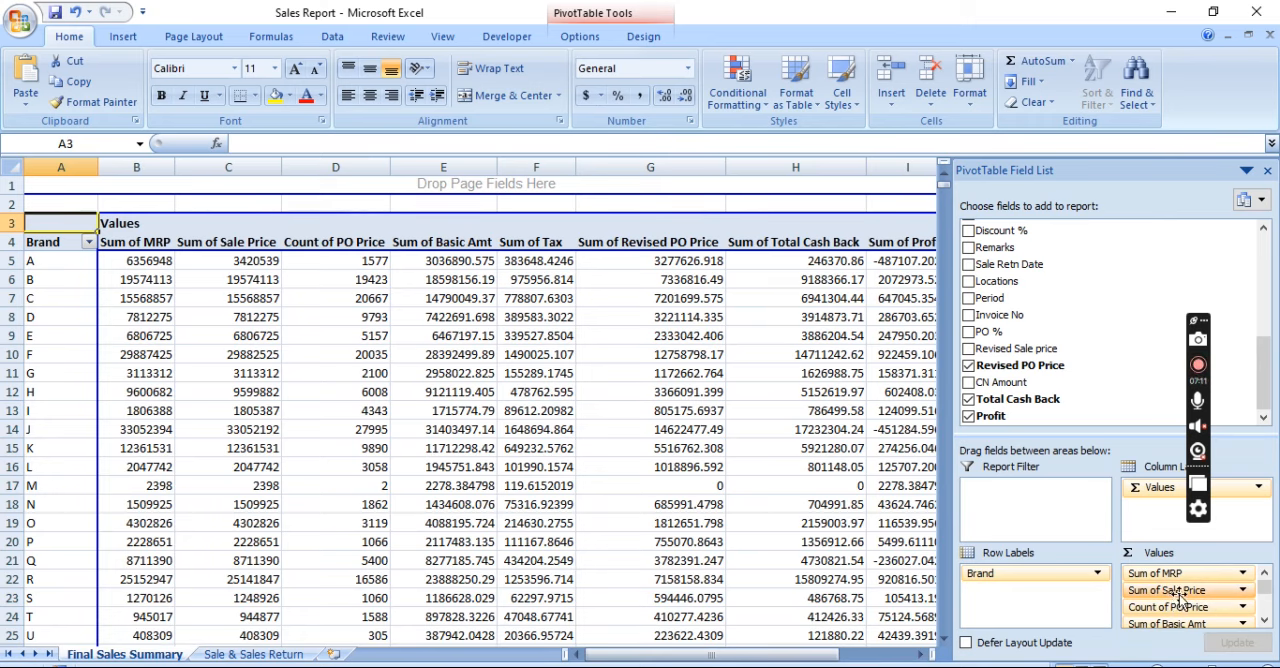
{"action": "left_click", "coordinate": [1266, 623]}
{"action": "left_click", "coordinate": [1266, 623]}
{"action": "left_click", "coordinate": [1266, 623]}
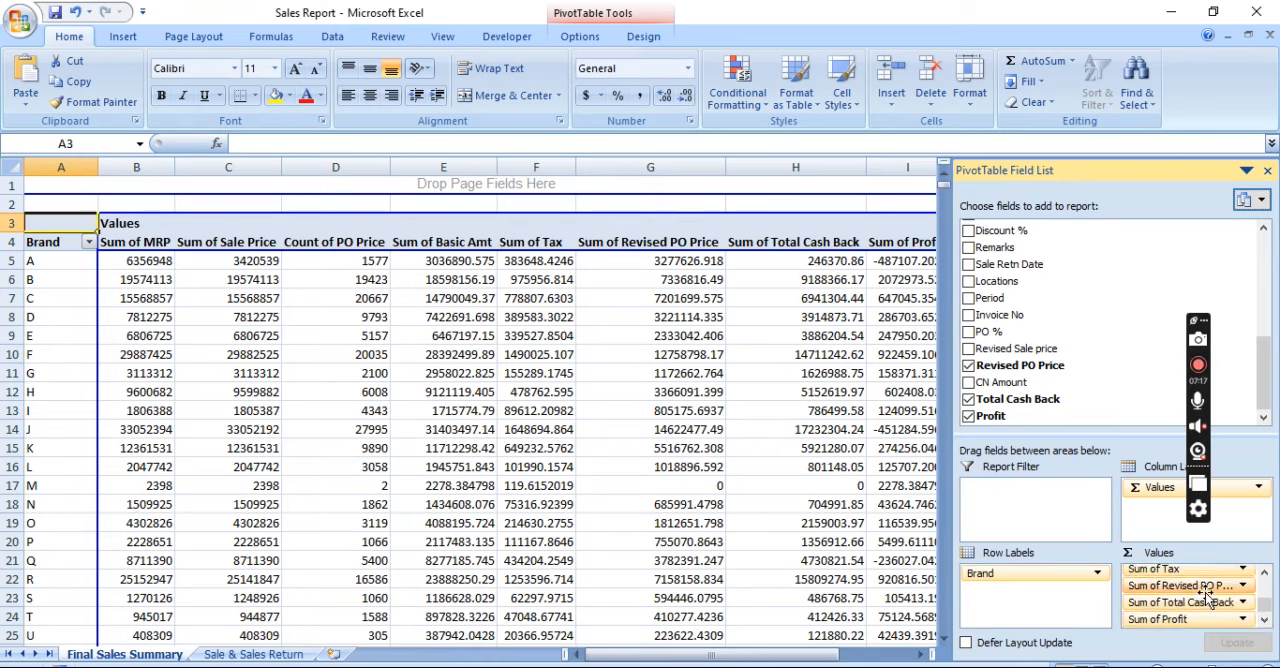
Hide the PivotTable field list and format the values in B5:I31 with comma separators and no decimals
{"action": "left_click", "coordinate": [1268, 172]}
{"action": "left_click", "coordinate": [655, 285]}
{"action": "key", "text": "Up"}
{"action": "key", "text": "Left"}
{"action": "key", "text": "Left"}
{"action": "key", "text": "Left"}
{"action": "key", "text": "Left"}
{"action": "key", "text": "Left"}
{"action": "key", "text": "ctrl+shift+Right"}
{"action": "key", "text": "ctrl+shift+Down"}
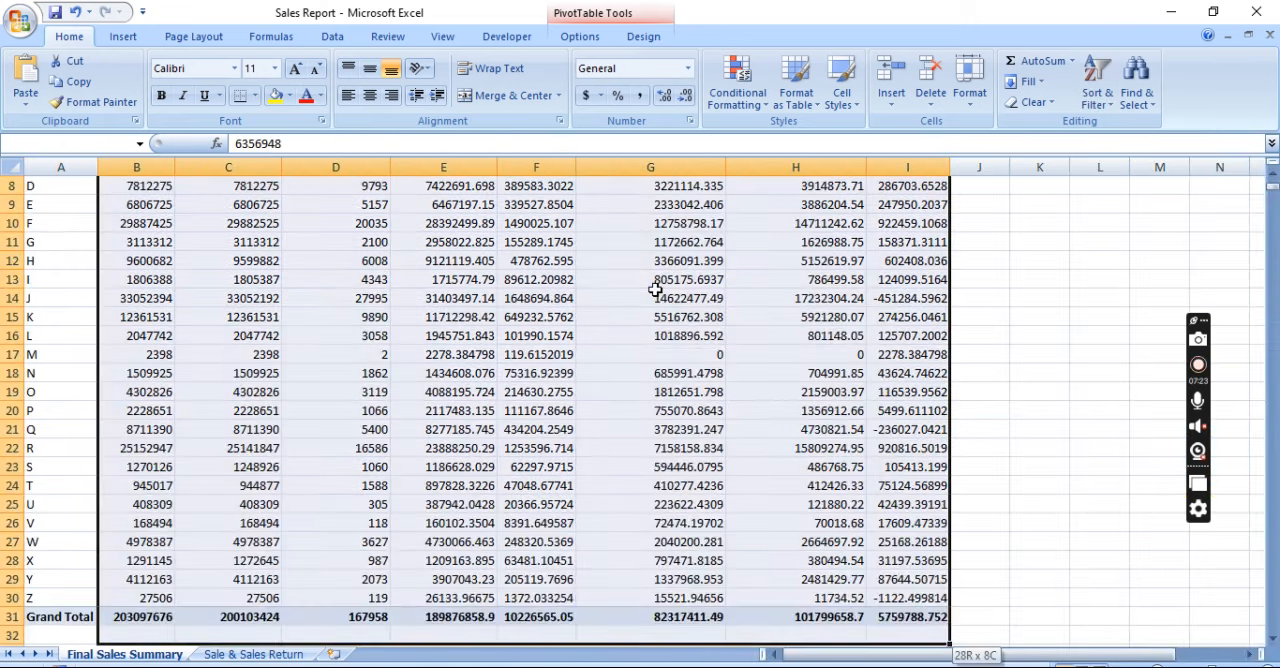
{"action": "key", "text": "shift+Down"}
{"action": "key", "text": "shift+Up"}
{"action": "key", "text": "shift+Up"}
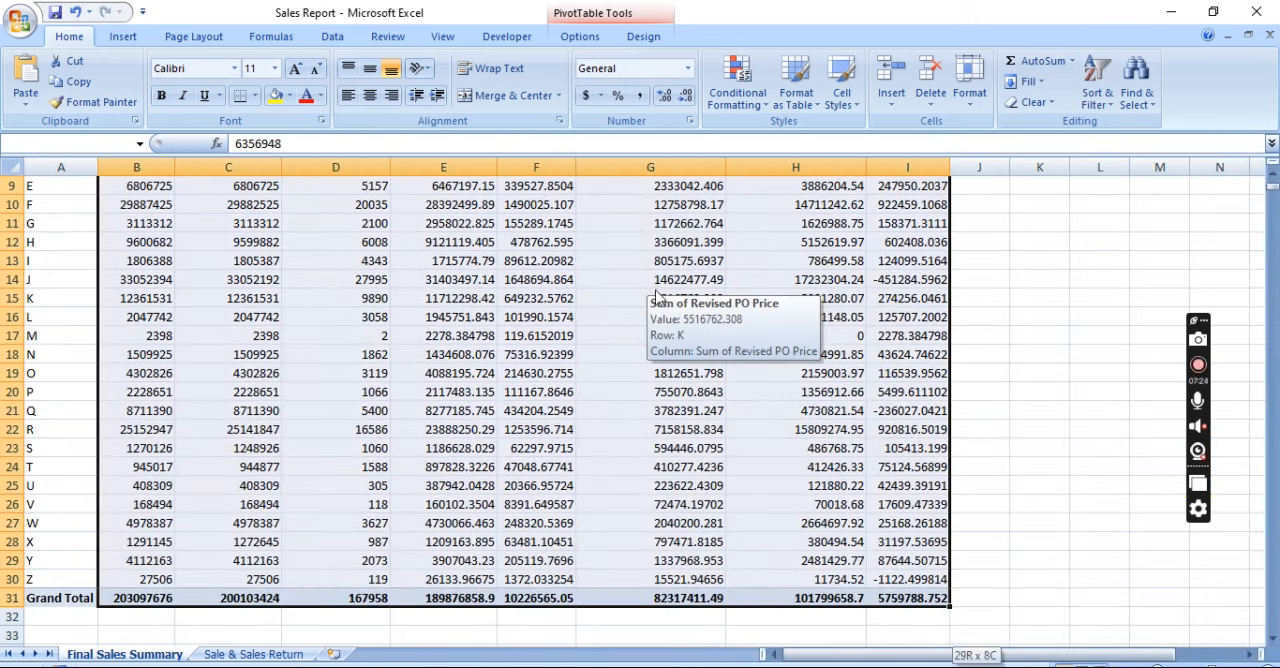
{"action": "left_click", "coordinate": [641, 97]}
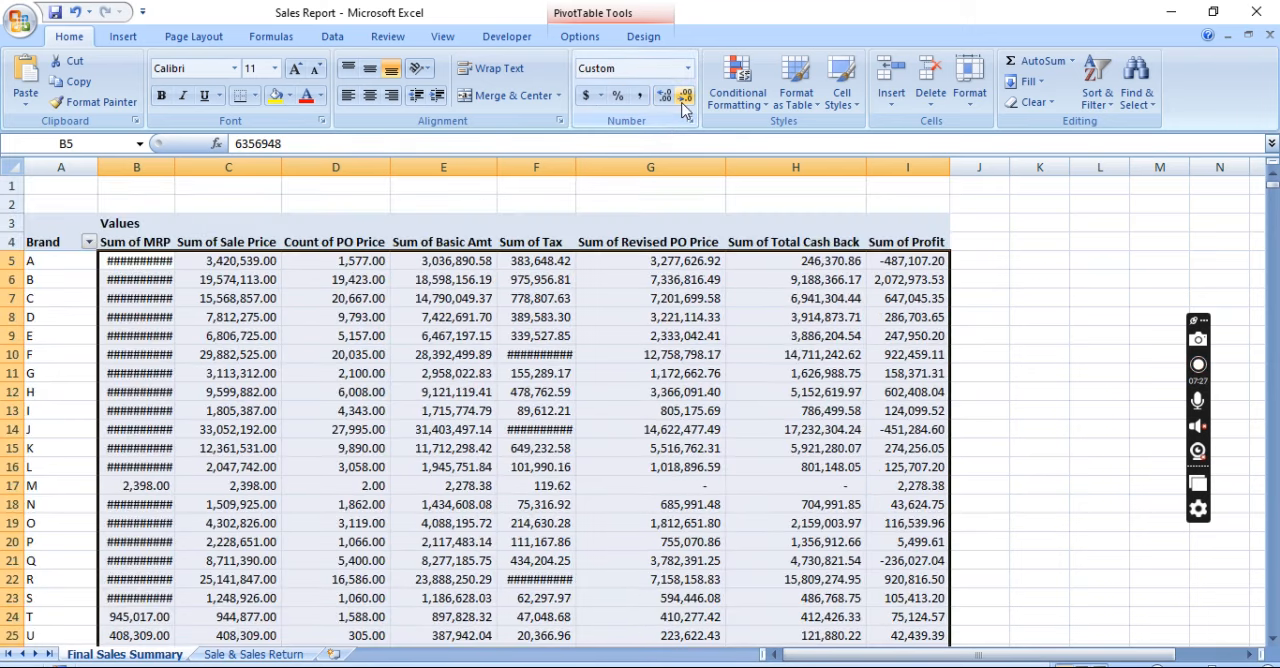
{"action": "left_click", "coordinate": [685, 96]}
{"action": "left_click", "coordinate": [685, 96]}
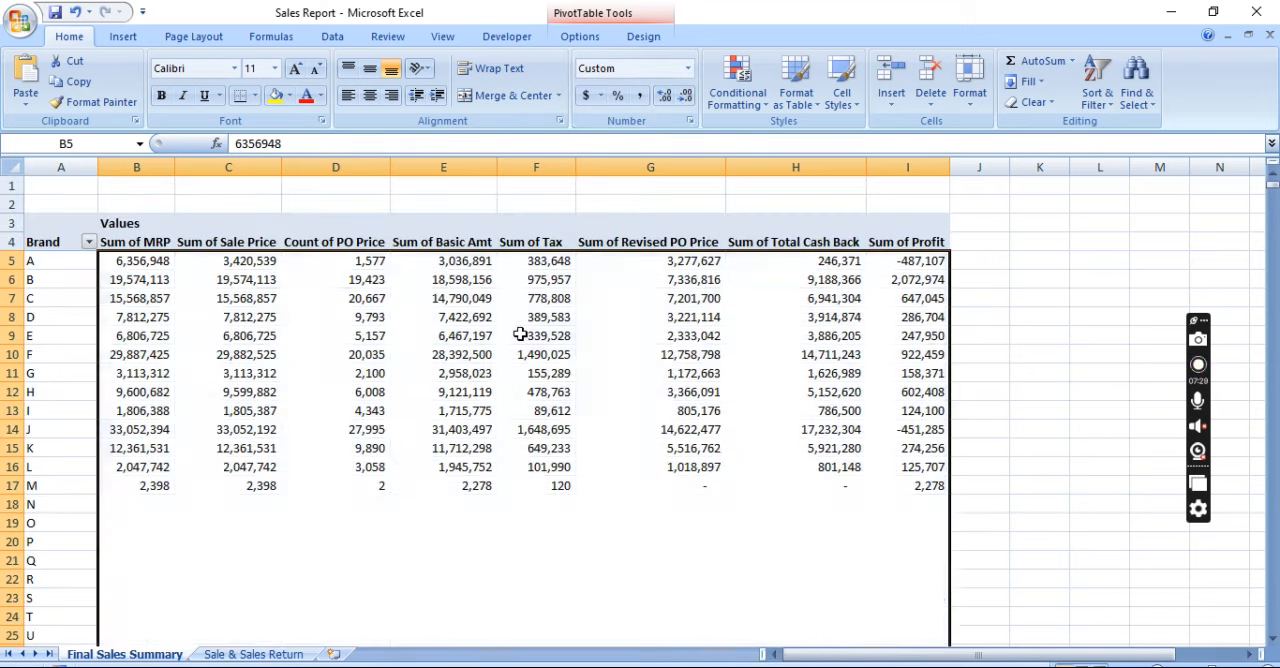
Show the PivotTable field list again
{"action": "left_click", "coordinate": [520, 335]}
{"action": "left_click", "coordinate": [789, 318]}
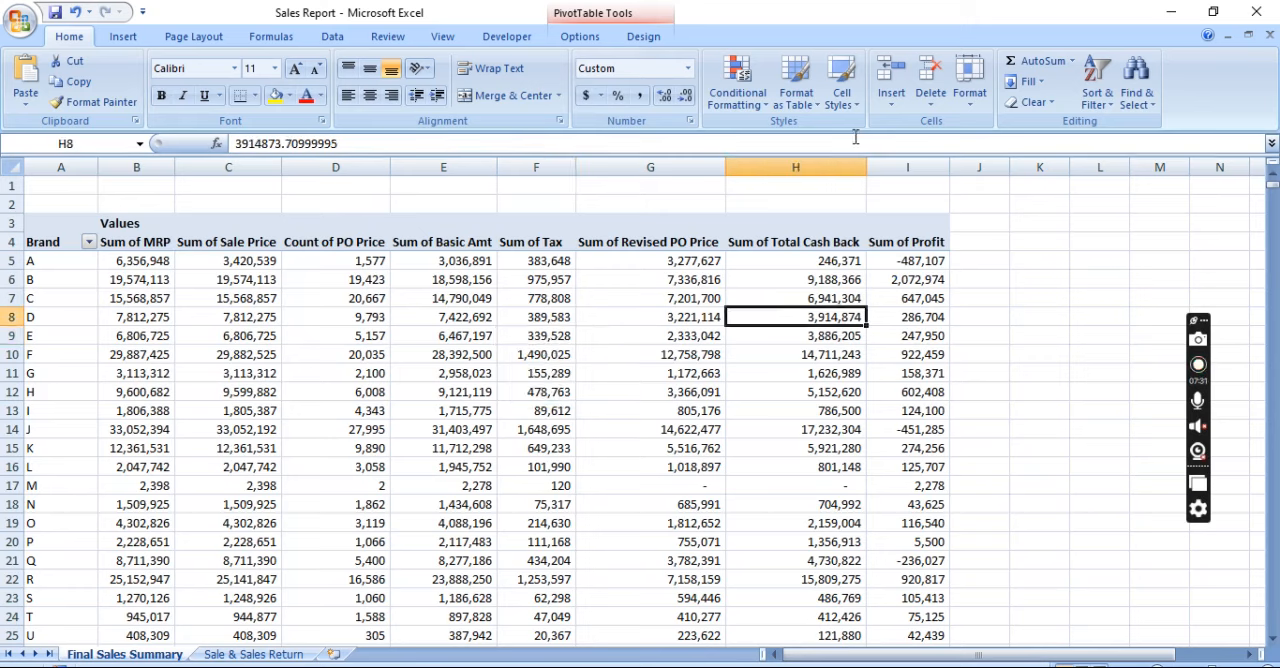
{"action": "left_click", "coordinate": [578, 38]}
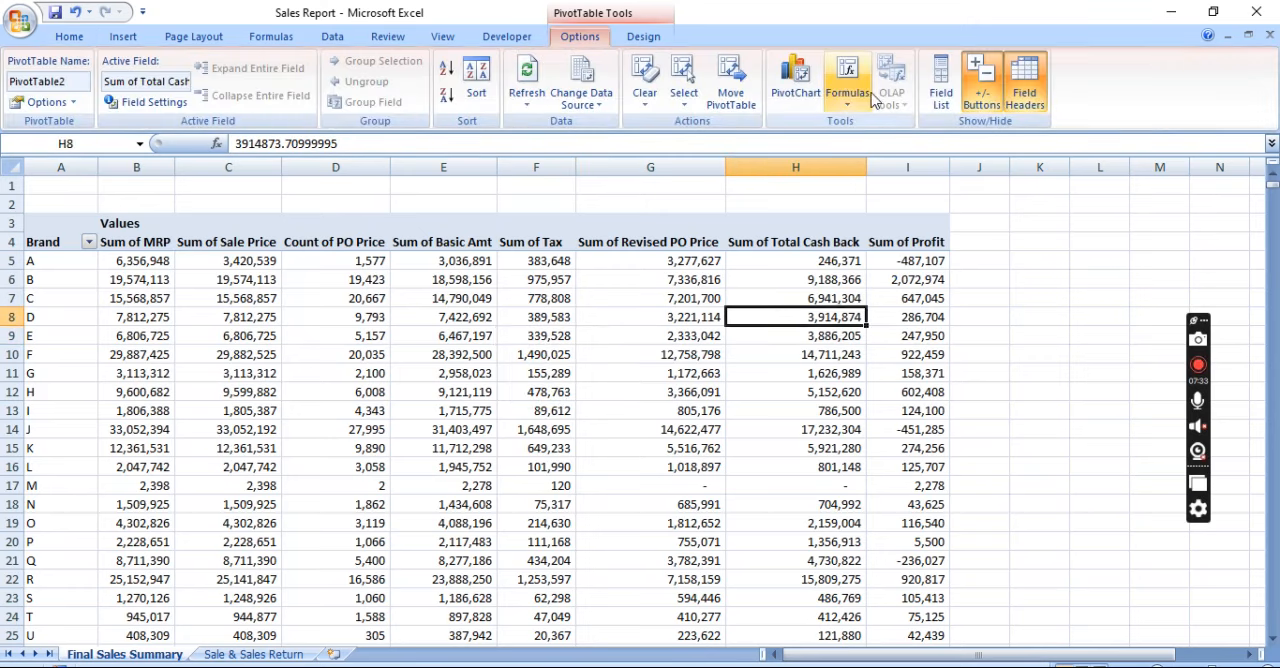
{"action": "left_click", "coordinate": [941, 90]}
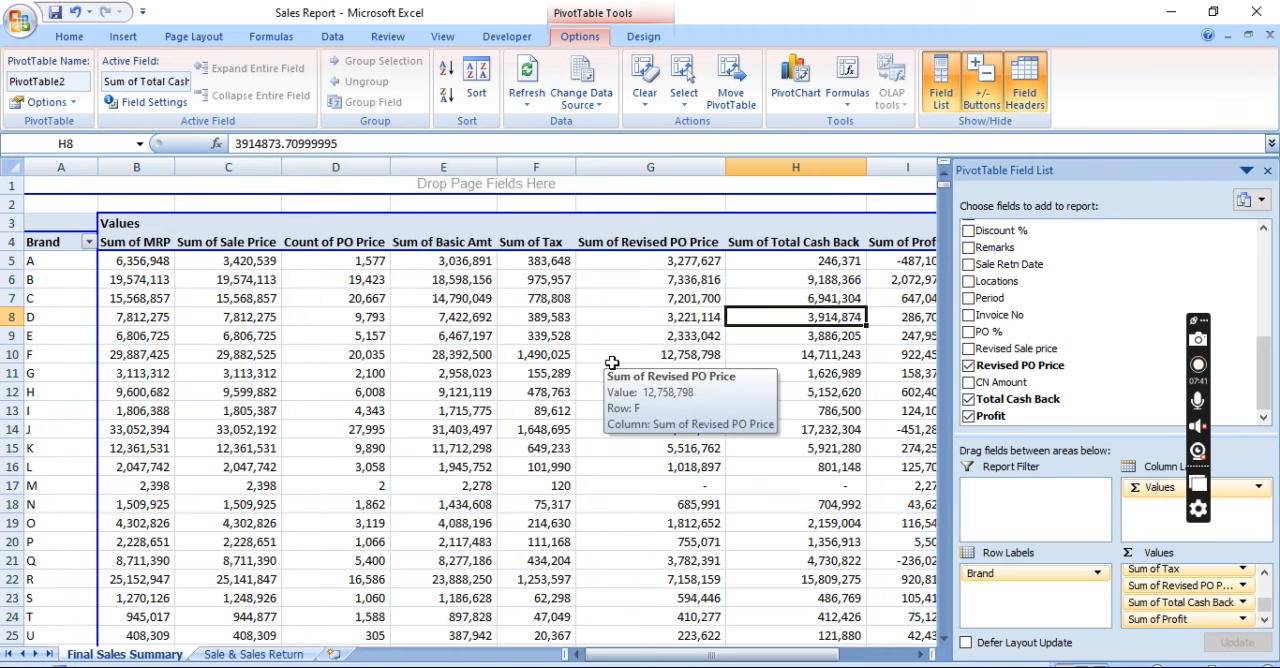
{"action": "left_click", "coordinate": [333, 318]}
{"action": "key", "text": "Up"}
{"action": "key", "text": "Up"}
{"action": "key", "text": "Up"}
{"action": "key", "text": "Left"}
{"action": "key", "text": "Left"}
{"action": "key", "text": "Up"}
{"action": "key", "text": "Right"}
{"action": "key", "text": "Right"}
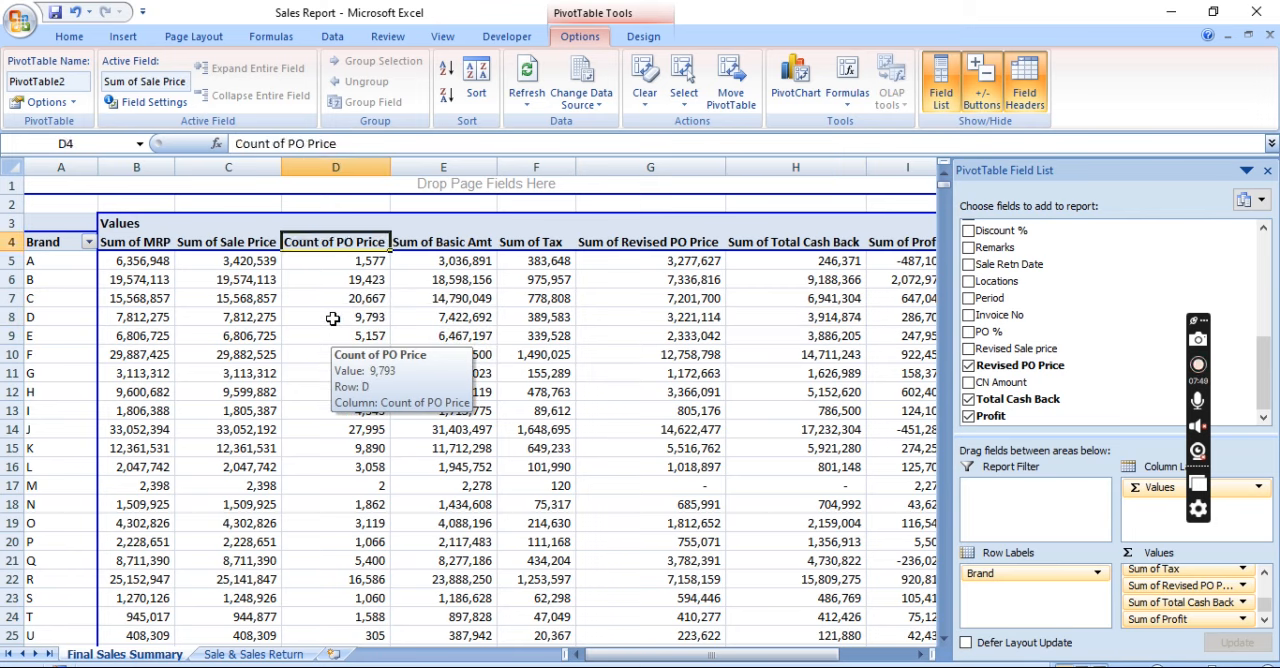
{"action": "right_click", "coordinate": [327, 407]}
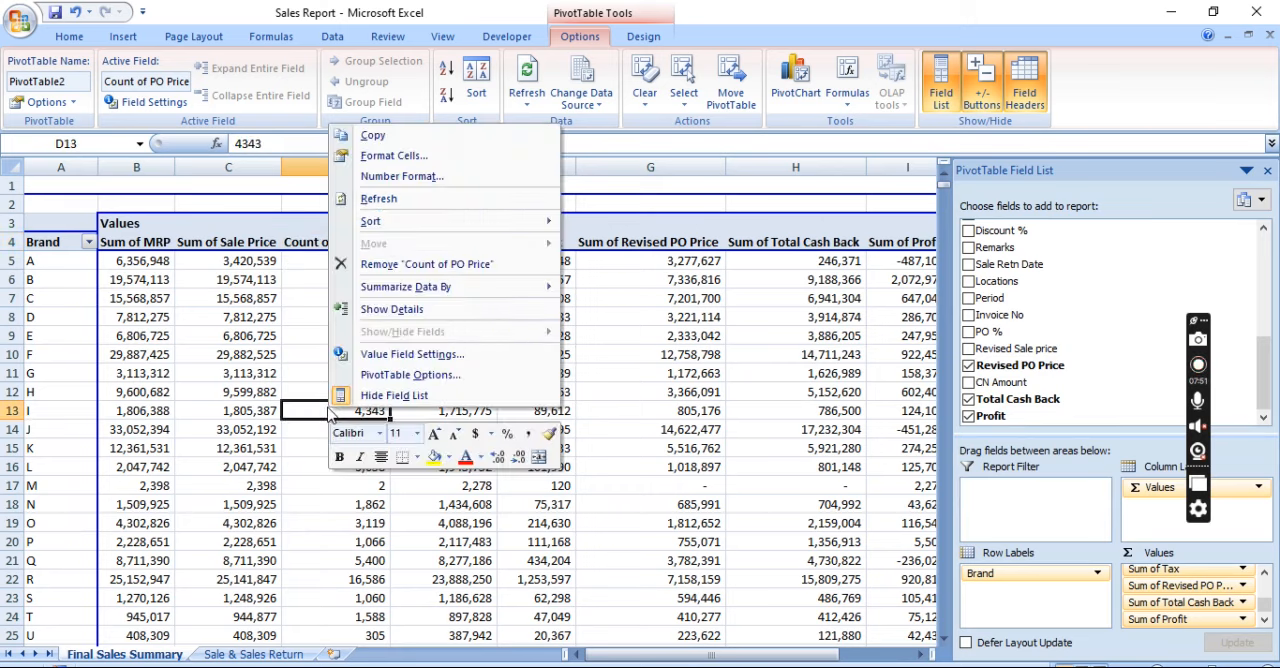
{"action": "left_click", "coordinate": [386, 361]}
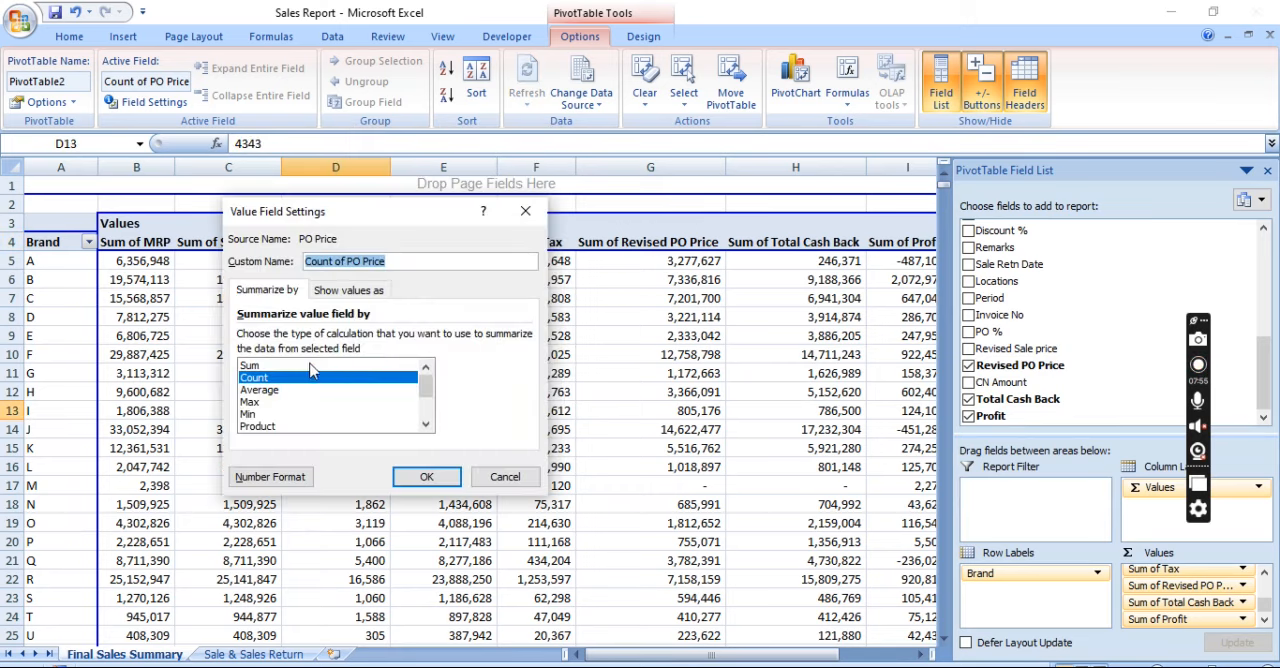
{"action": "key", "text": "Return"}
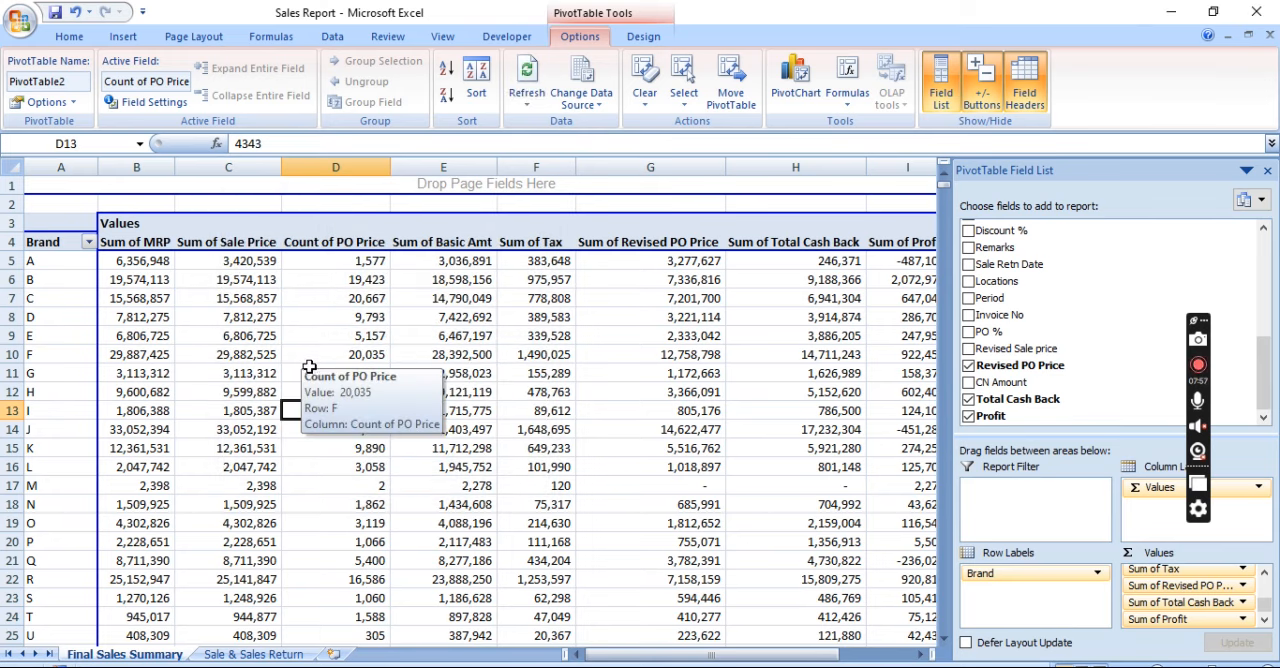
Change the PO Price value field's summary calculation to Sum
{"action": "right_click", "coordinate": [310, 368]}
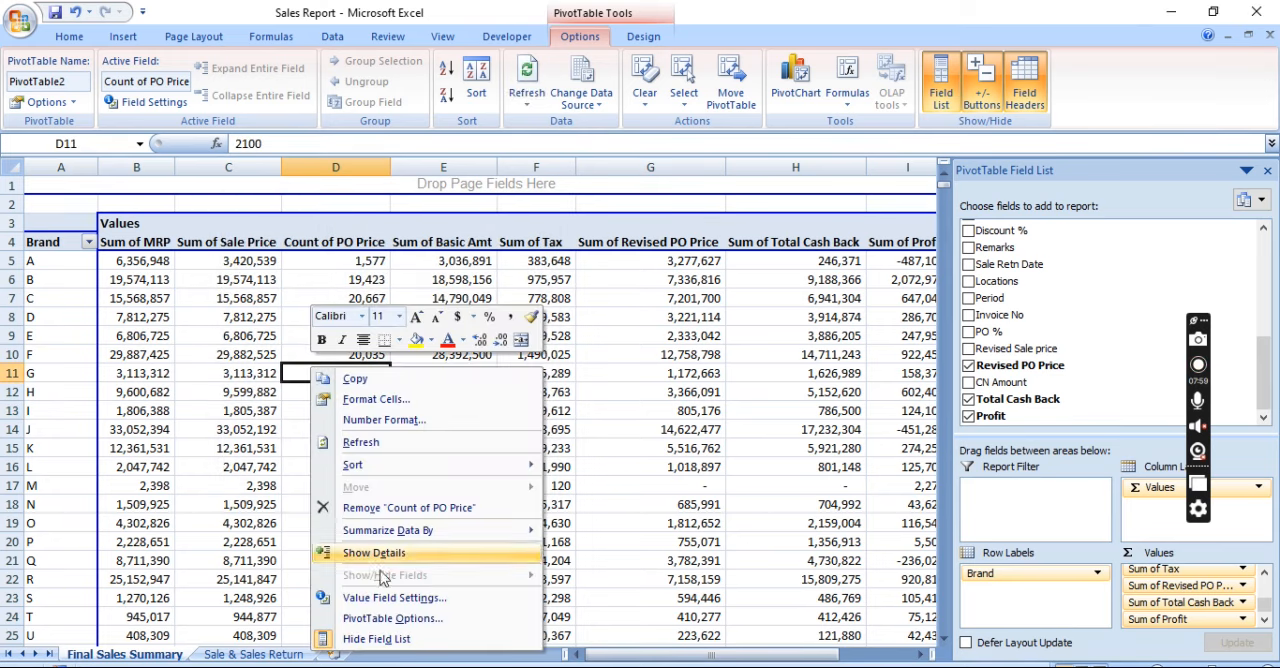
{"action": "left_click", "coordinate": [396, 599]}
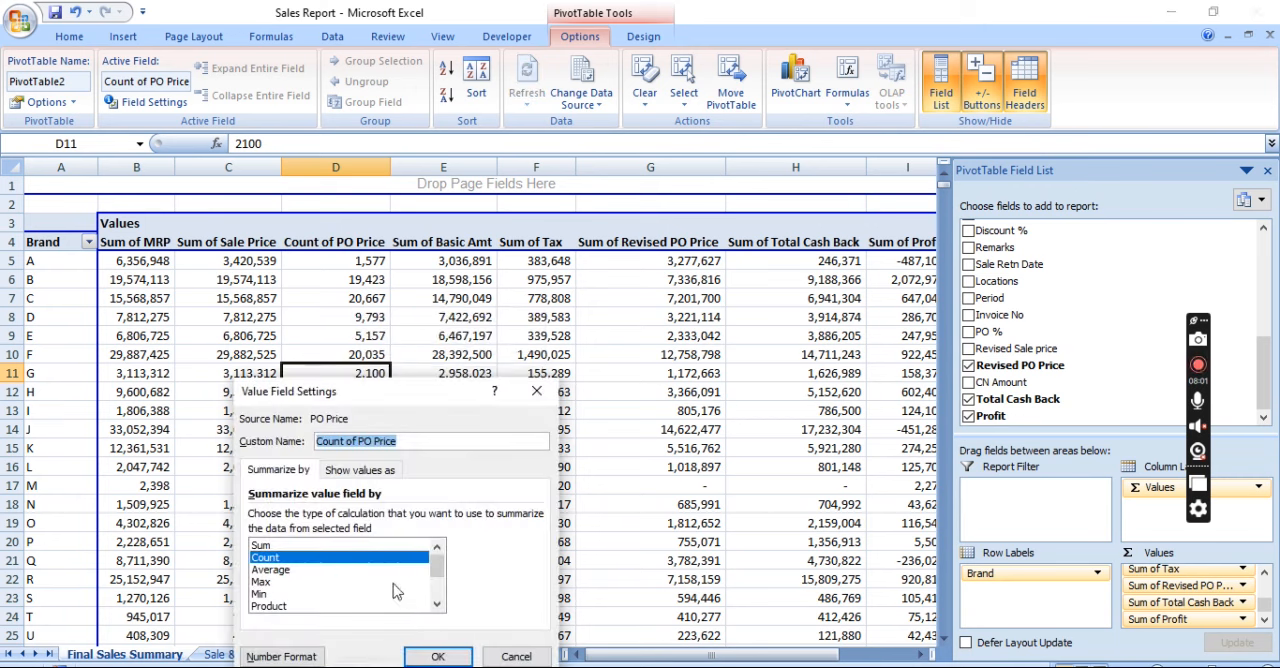
{"action": "left_click", "coordinate": [339, 545]}
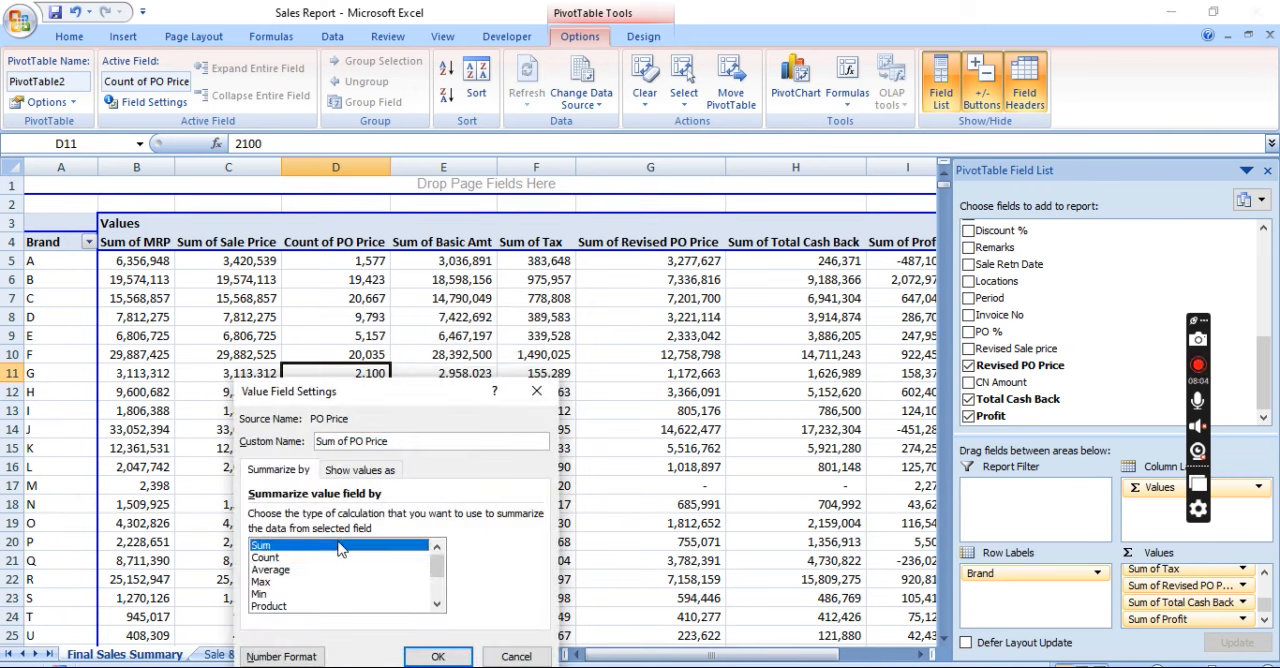
{"action": "left_click", "coordinate": [430, 657]}
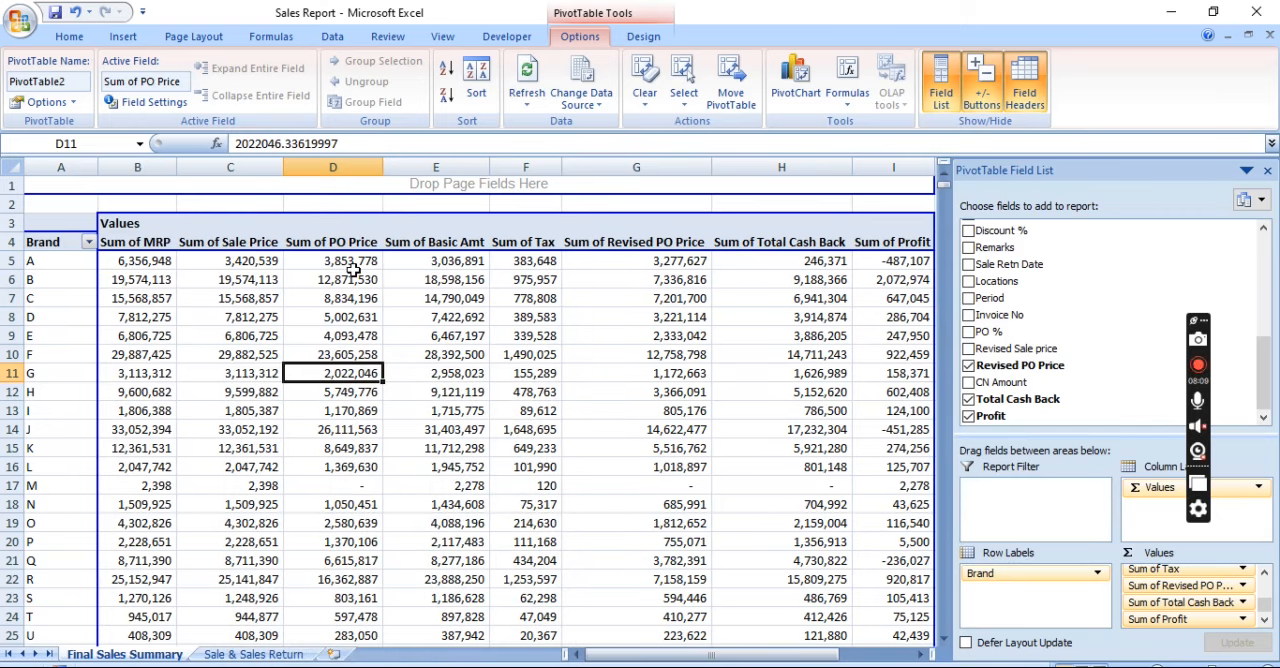
Review the PivotTable's value columns across the brand C row and the MRP column down to the Grand Total
{"action": "left_click", "coordinate": [600, 301]}
{"action": "key", "text": "Right"}
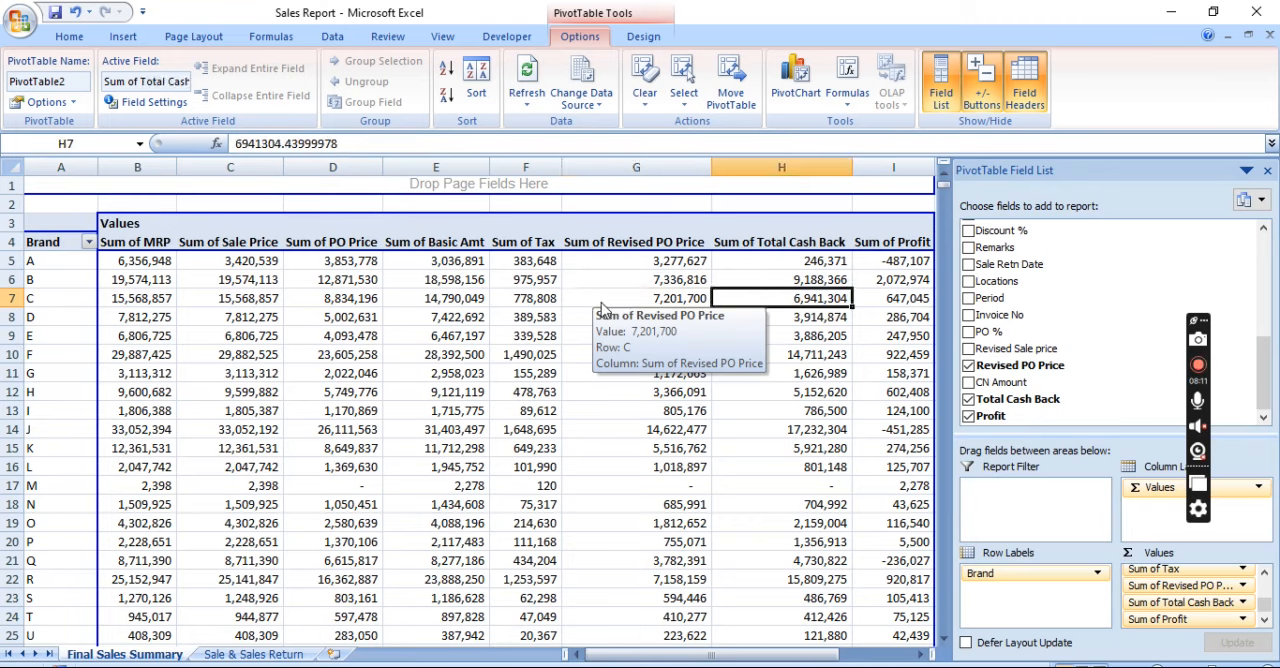
{"action": "key", "text": "Right"}
{"action": "key", "text": "Right"}
{"action": "key", "text": "Left"}
{"action": "key", "text": "Left"}
{"action": "key", "text": "Left"}
{"action": "key", "text": "Left"}
{"action": "key", "text": "Left"}
{"action": "key", "text": "Left"}
{"action": "key", "text": "Left"}
{"action": "key", "text": "Left"}
{"action": "key", "text": "Left"}
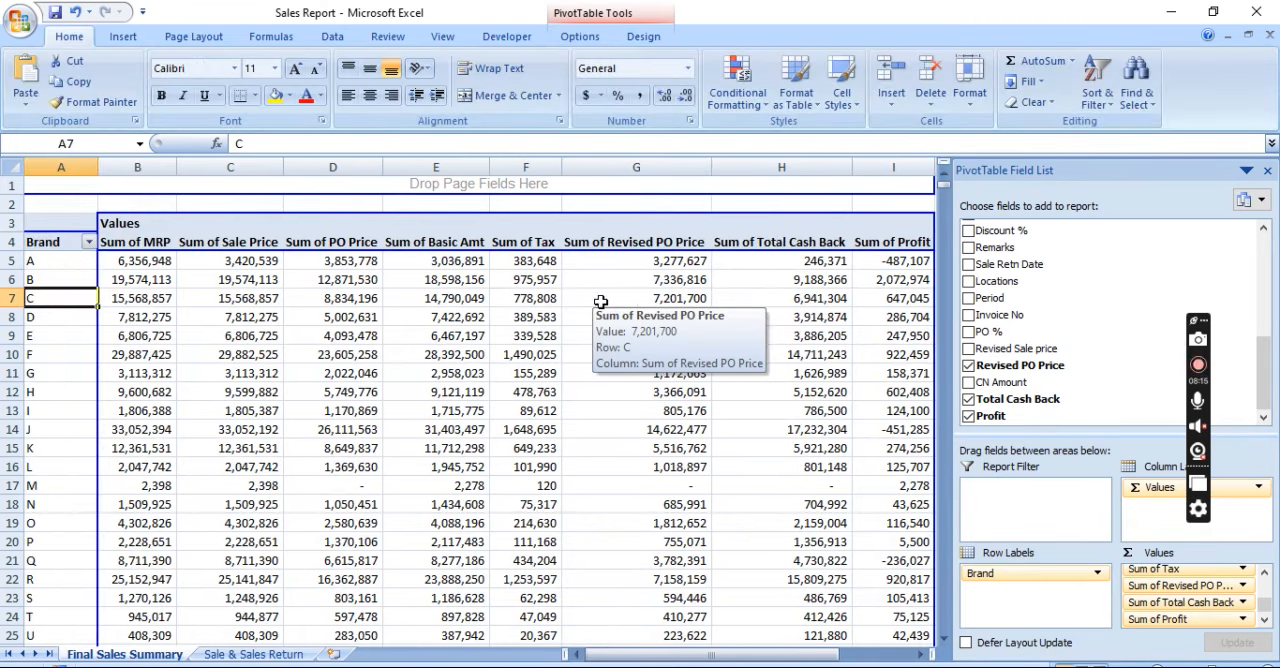
{"action": "key", "text": "Right"}
{"action": "key", "text": "ctrl+Down"}
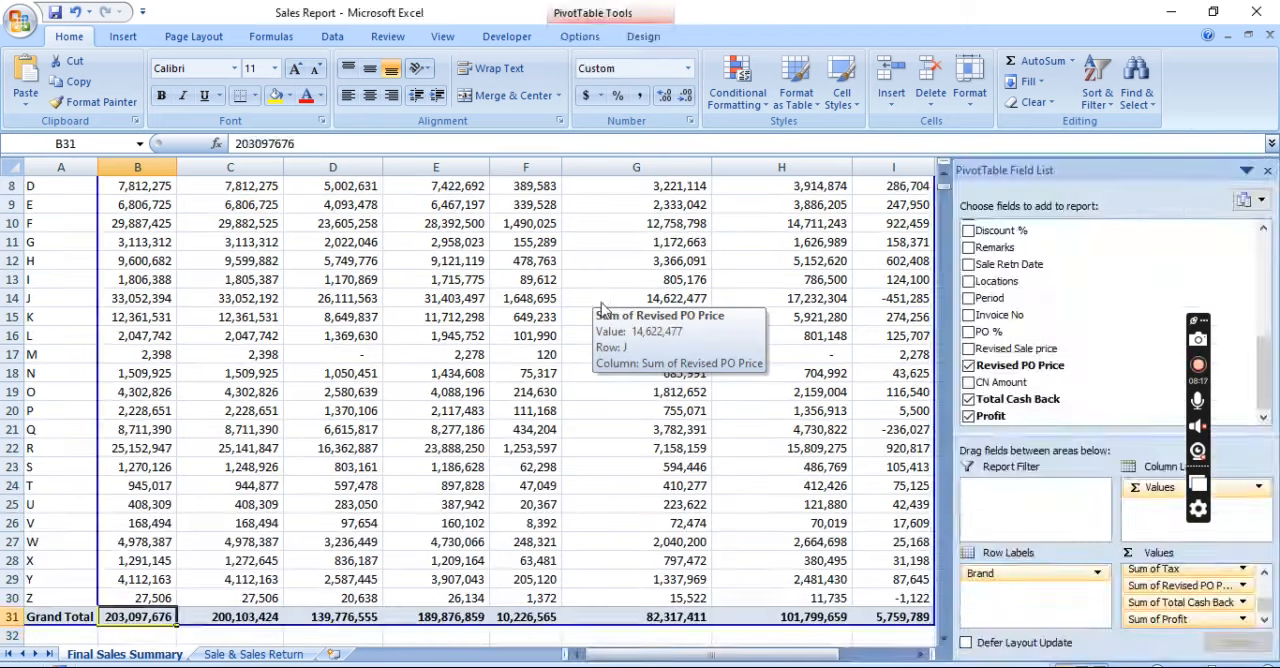
{"action": "key", "text": "ctrl+Up"}
{"action": "key", "text": "ctrl+Up"}
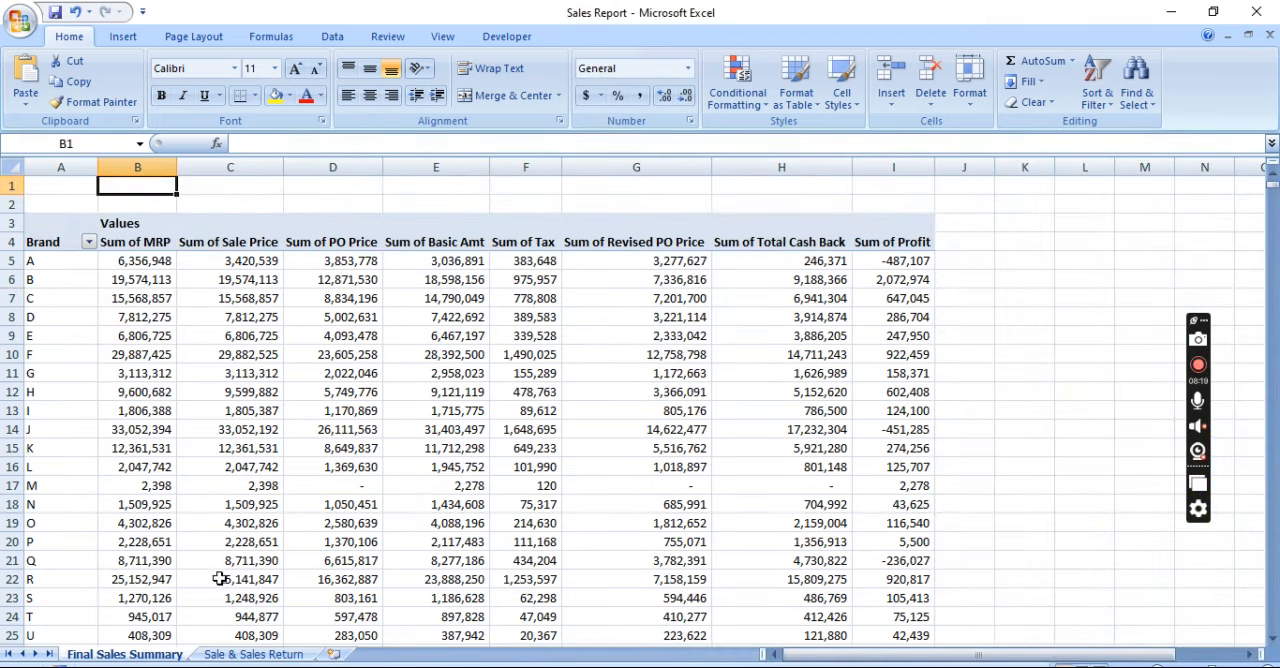
Look over the source data on the Sale & Sales Return sheet, returning to the Final Sales Summary sheet
{"action": "left_click", "coordinate": [253, 655]}
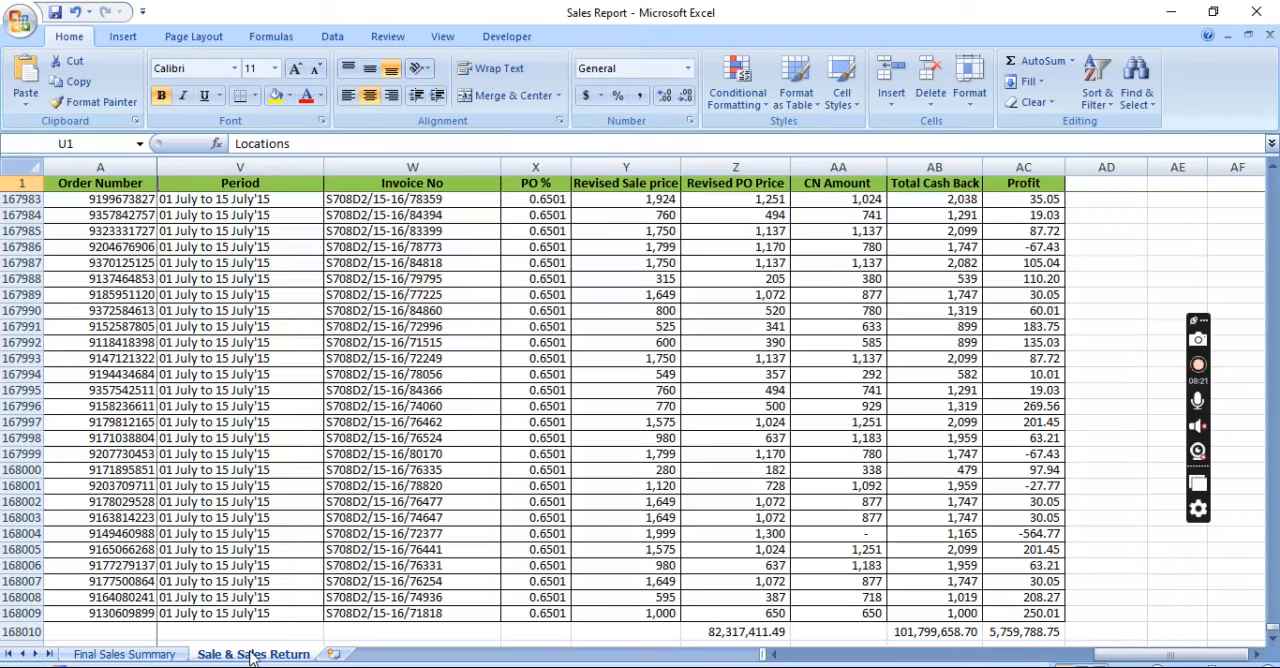
{"action": "key", "text": "ctrl+Down"}
{"action": "key", "text": "ctrl+Up"}
{"action": "key", "text": "ctrl+Right"}
{"action": "key", "text": "ctrl+Left"}
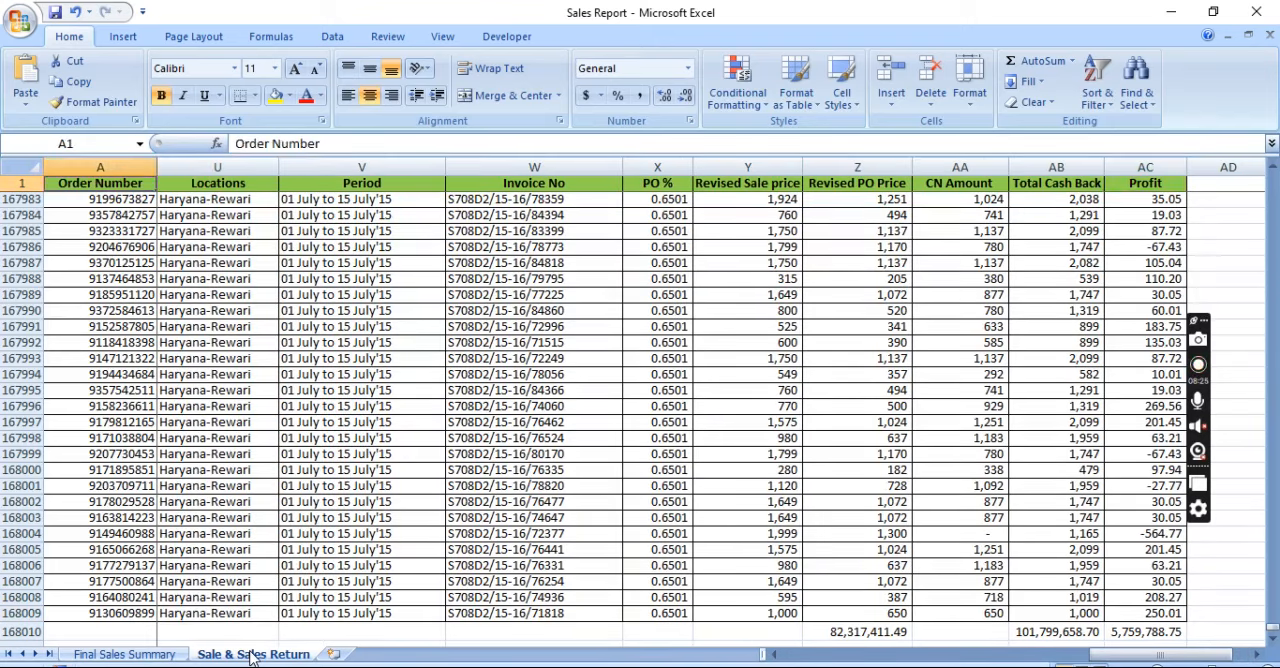
{"action": "key", "text": "Right"}
{"action": "key", "text": "Right"}
{"action": "key", "text": "Right"}
{"action": "left_click", "coordinate": [172, 656]}
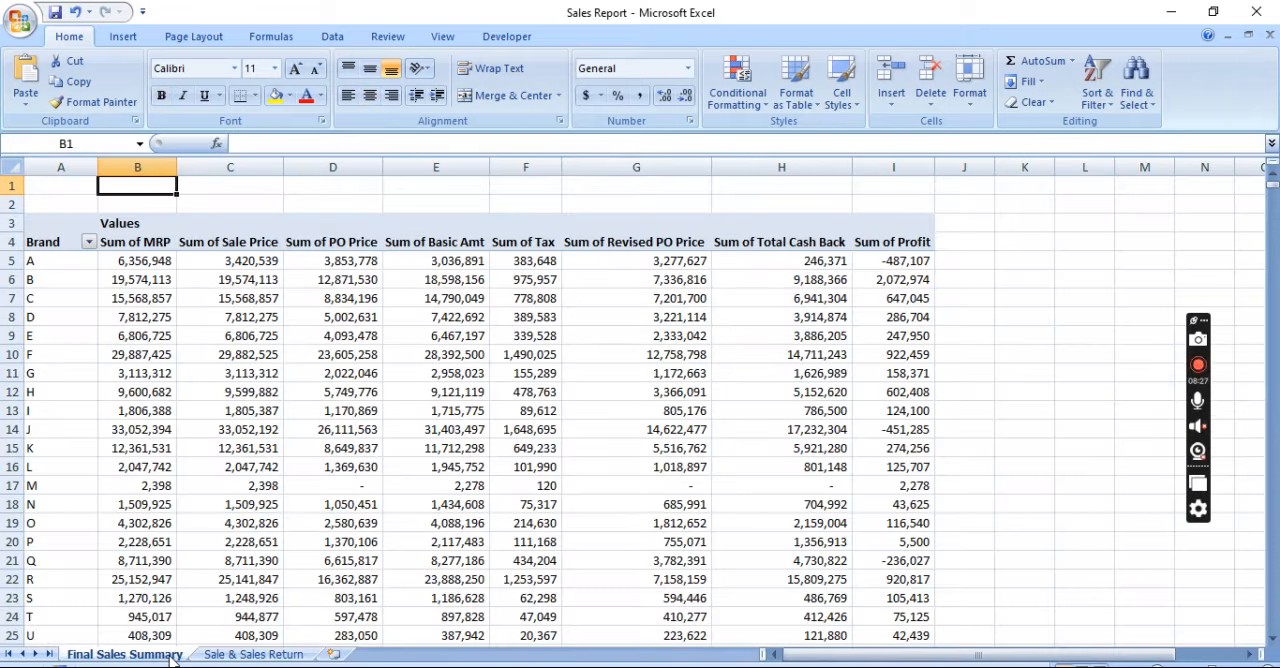
Examine the first brand rows of the PivotTable and their MRP sums
{"action": "key", "text": "Down"}
{"action": "key", "text": "Down"}
{"action": "key", "text": "Down"}
{"action": "key", "text": "Down"}
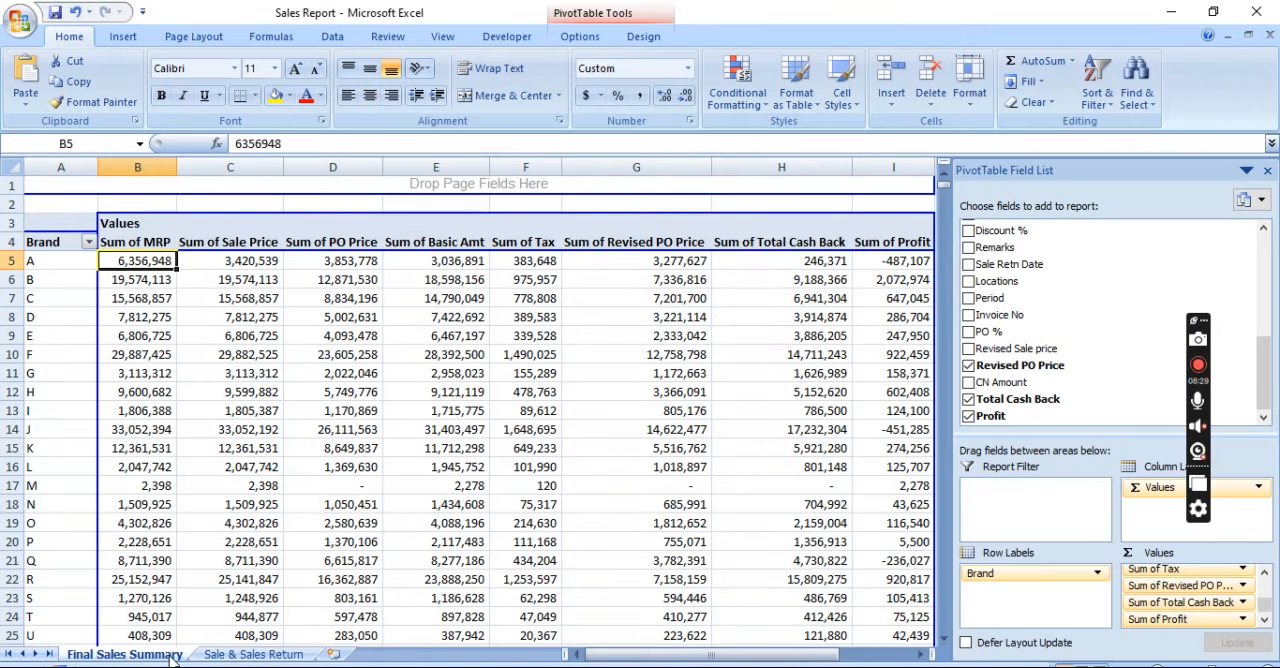
{"action": "key", "text": "Down"}
{"action": "key", "text": "Down"}
{"action": "key", "text": "Down"}
{"action": "key", "text": "Left"}
{"action": "key", "text": "Up"}
{"action": "key", "text": "Up"}
{"action": "key", "text": "Up"}
{"action": "key", "text": "Up"}
{"action": "key", "text": "Down"}
{"action": "key", "text": "Down"}
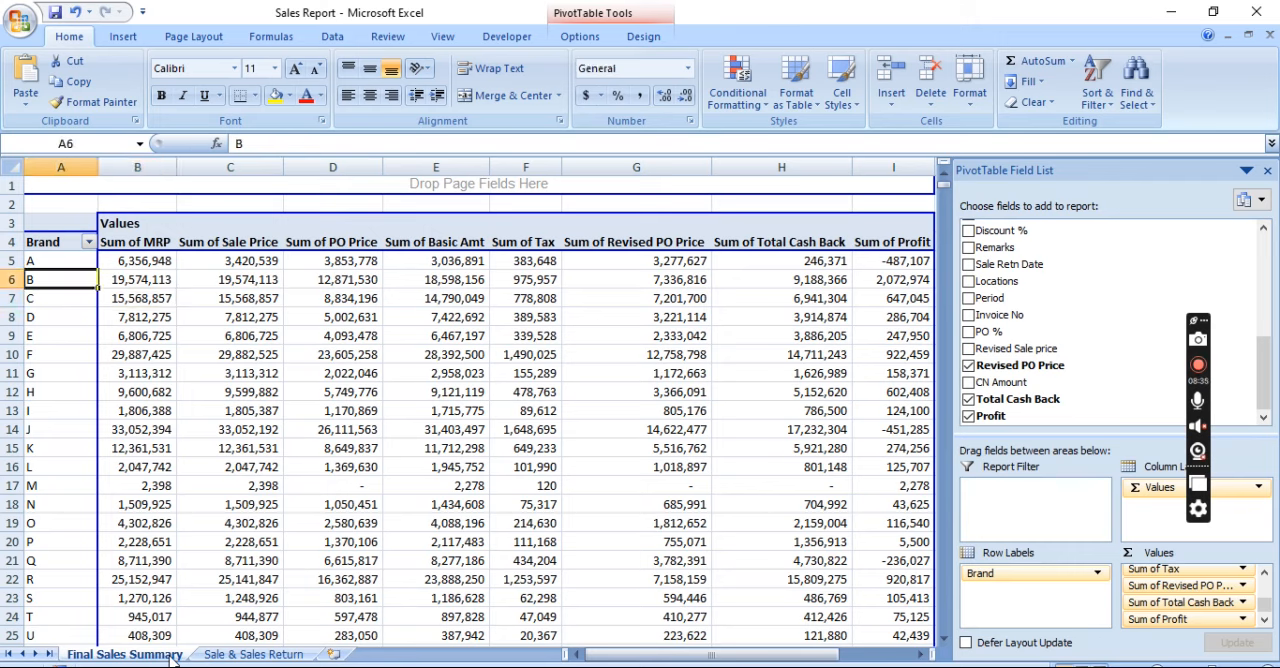
{"action": "key", "text": "Up"}
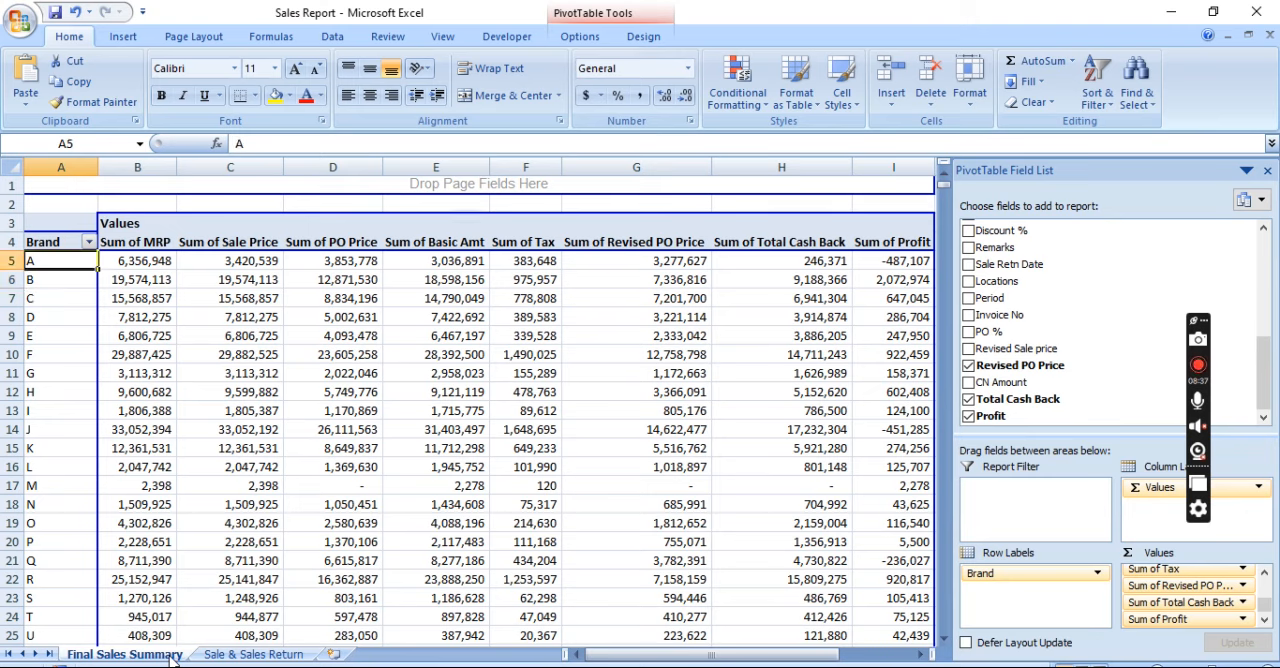
{"action": "key", "text": "Down"}
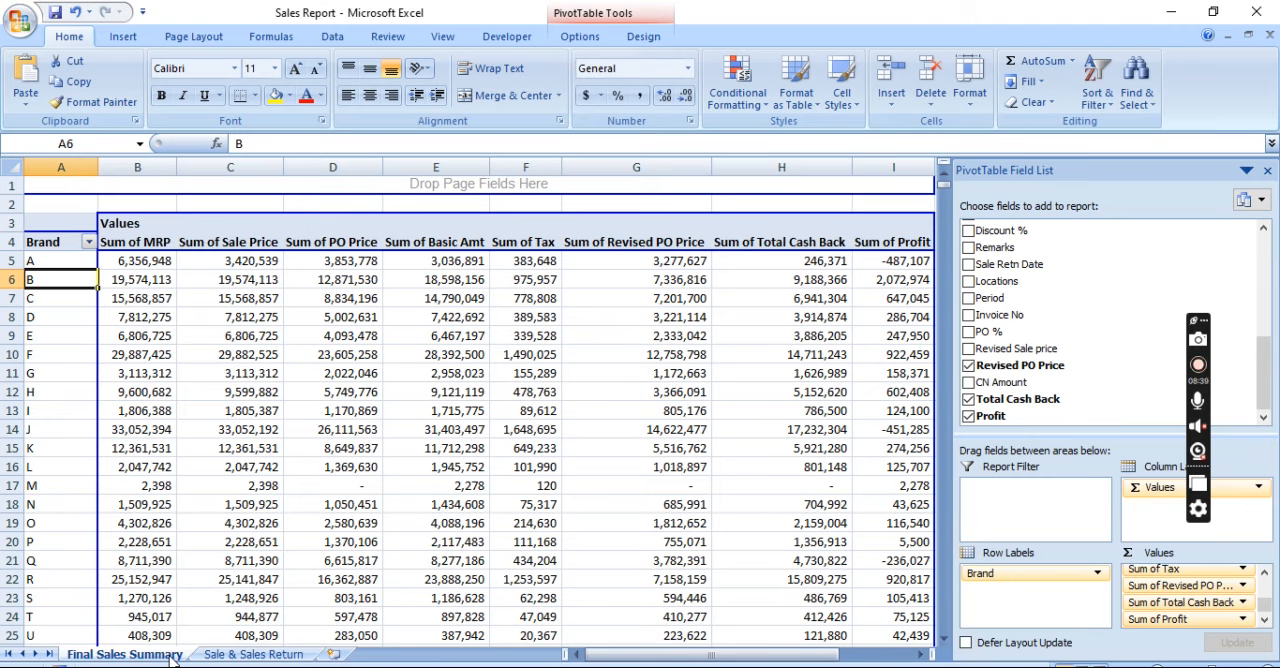
Hide the PivotTable field list
{"action": "left_click", "coordinate": [1267, 170]}
{"action": "key", "text": "Right"}
{"action": "key", "text": "Right"}
{"action": "key", "text": "Right"}
{"action": "key", "text": "Right"}
{"action": "key", "text": "Right"}
{"action": "key", "text": "Right"}
{"action": "key", "text": "Right"}
{"action": "key", "text": "Right"}
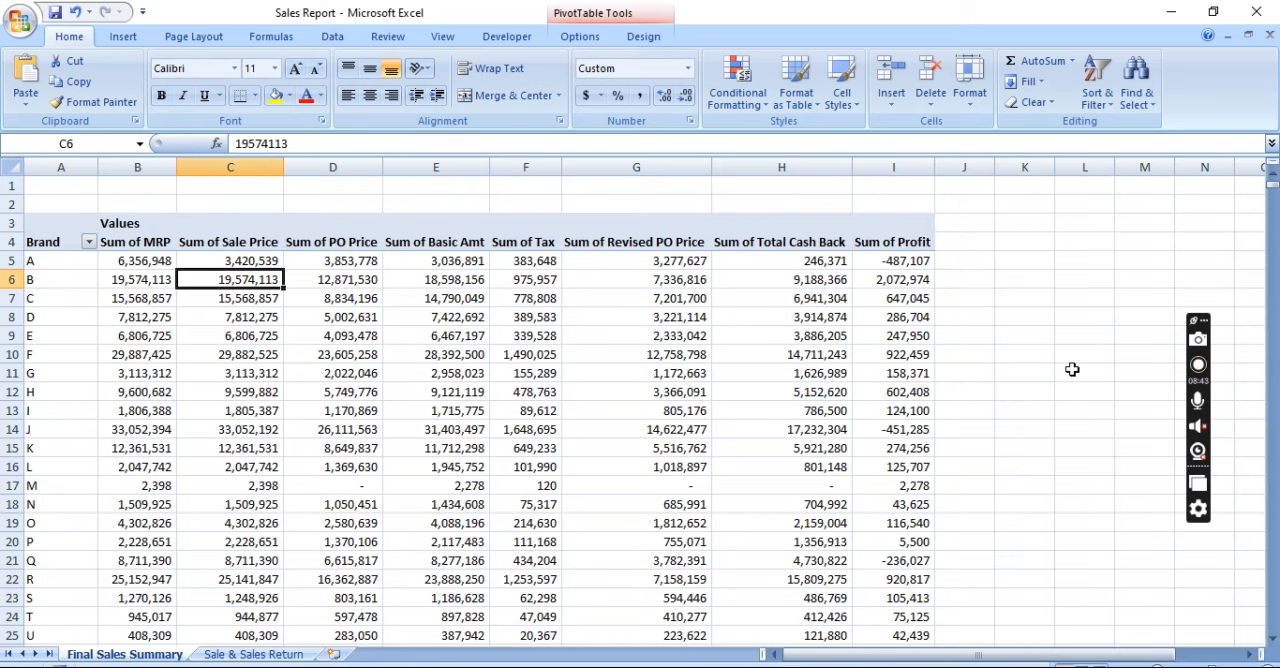
Review the Sum of Profit column from brand A down to the Grand Total row
{"action": "key", "text": "Up"}
{"action": "key", "text": "Up"}
{"action": "key", "text": "Down"}
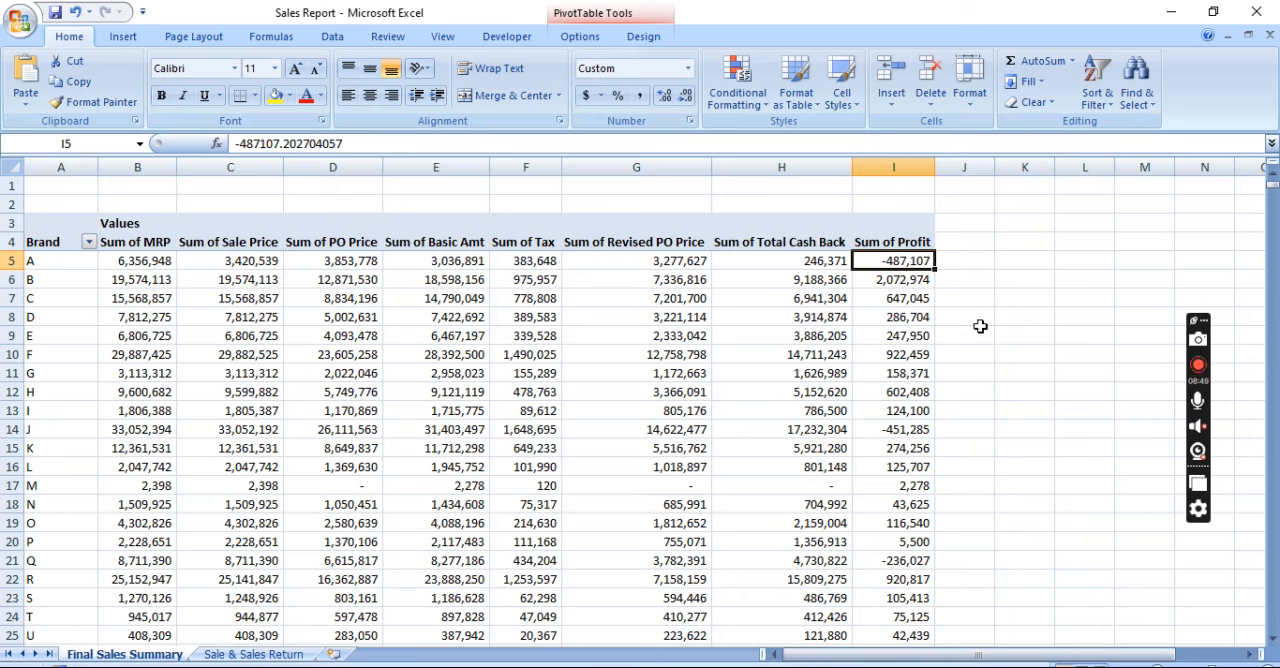
{"action": "key", "text": "Down"}
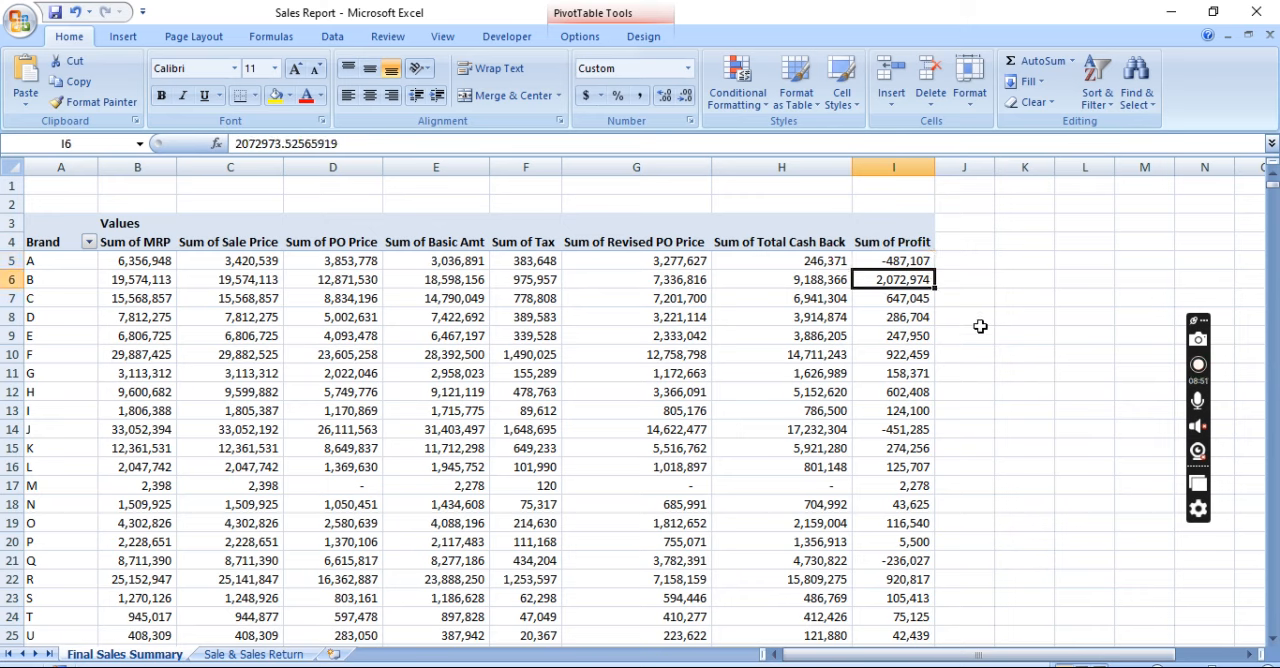
{"action": "key", "text": "Down"}
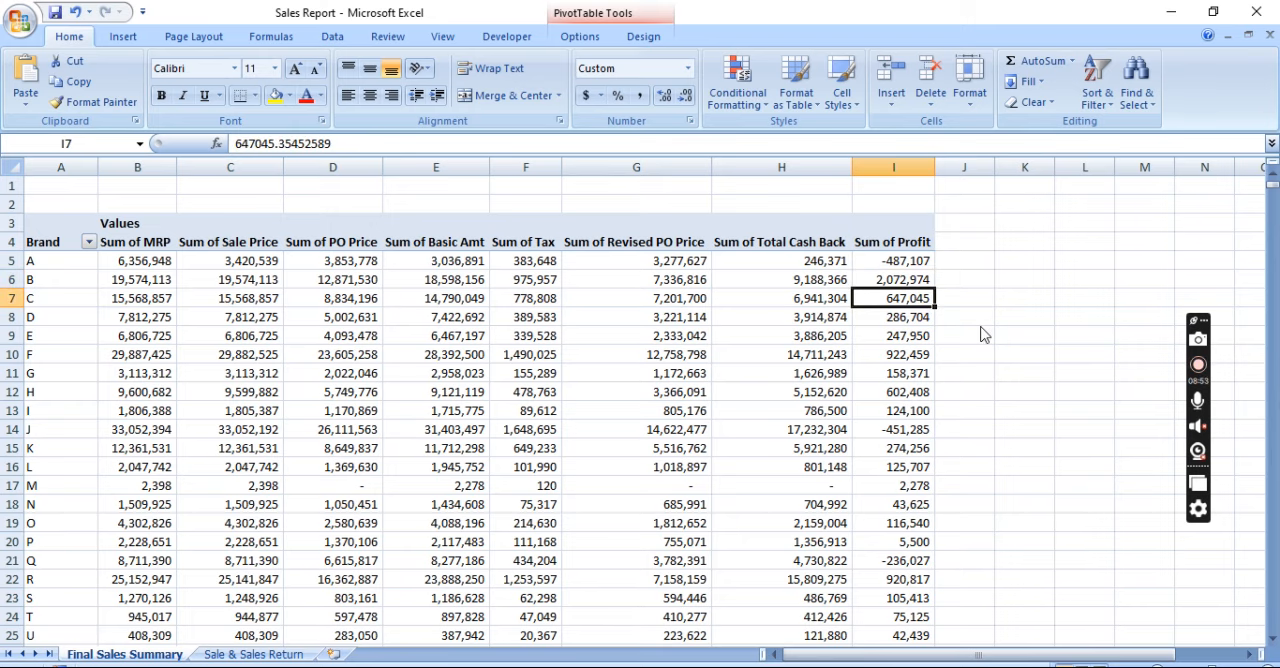
{"action": "key", "text": "ctrl+Down"}
{"action": "key", "text": "Down"}
{"action": "key", "text": "Down"}
{"action": "key", "text": "Up"}
{"action": "key", "text": "Up"}
{"action": "key", "text": "Up"}
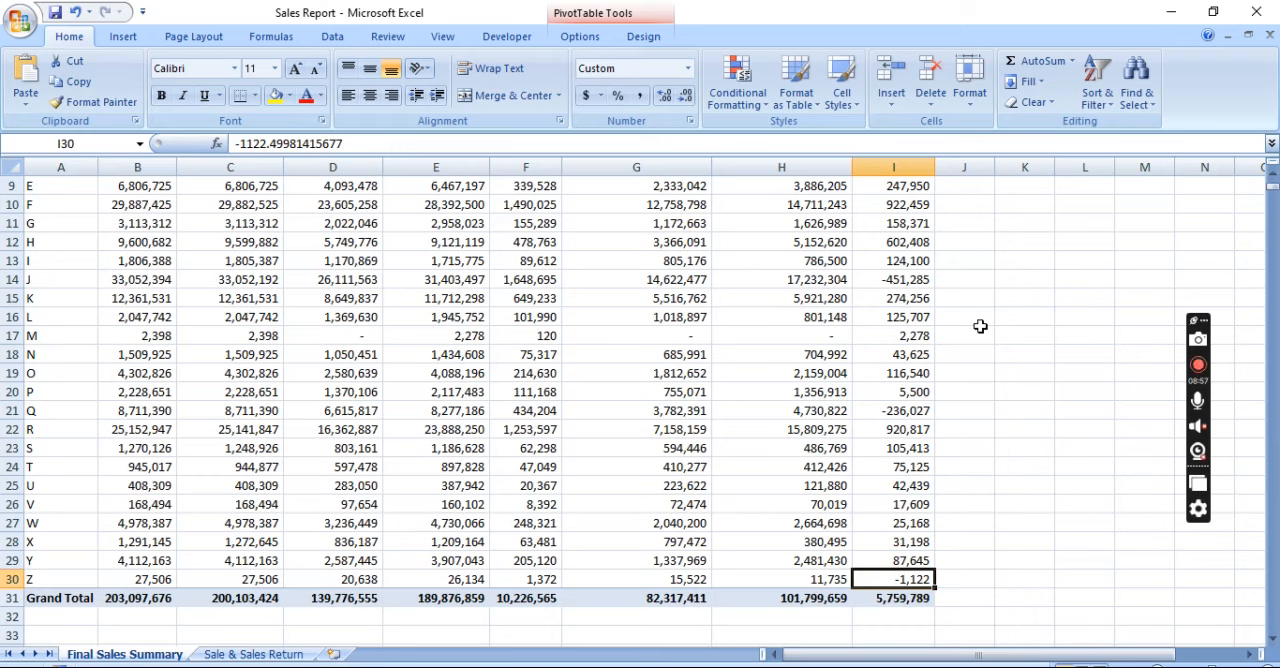
{"action": "key", "text": "Down"}
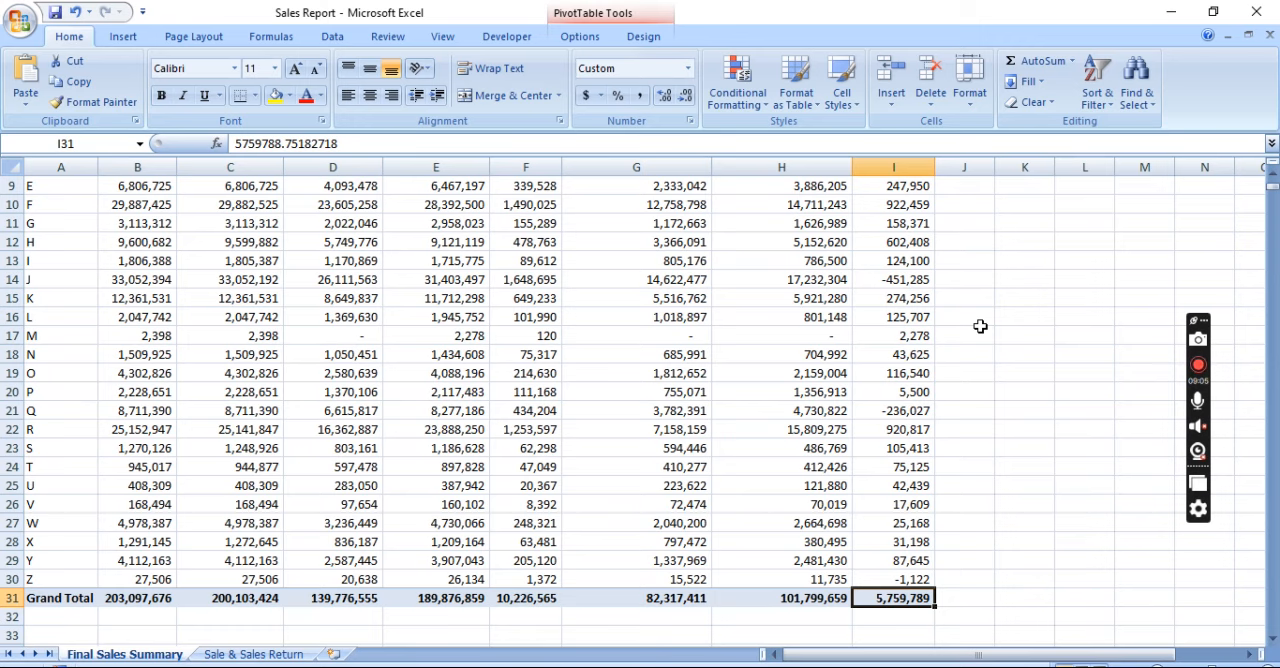
{"action": "key", "text": "ctrl+Up"}
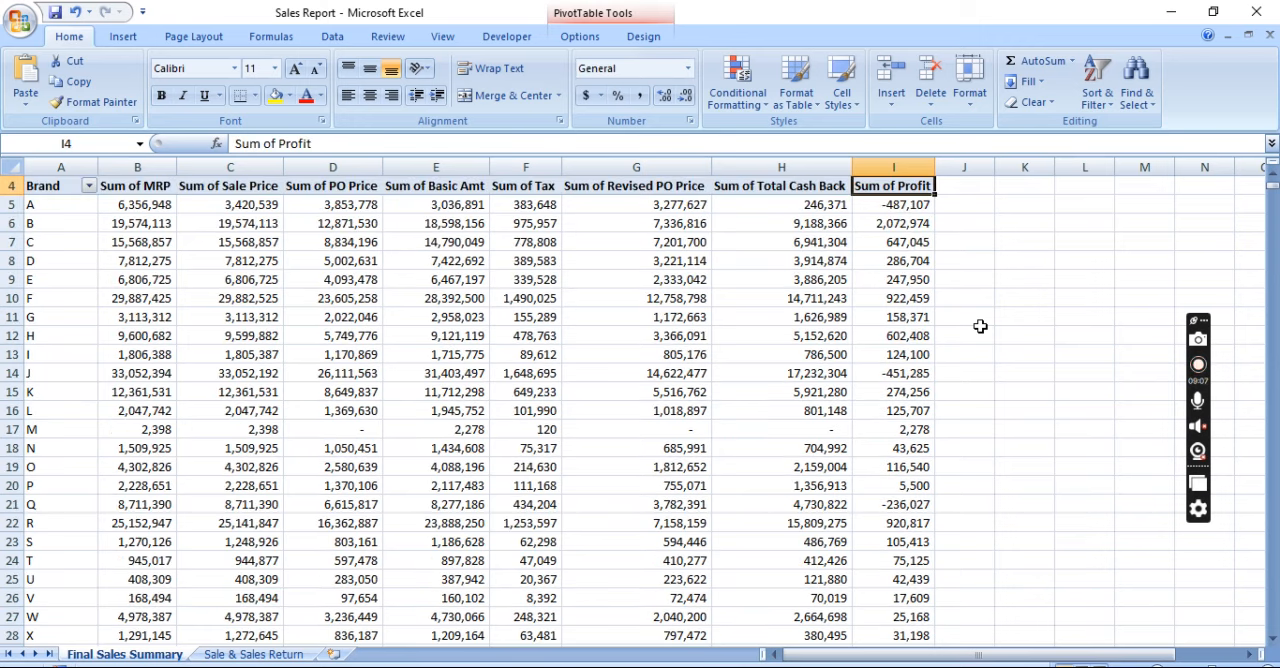
Freeze the panes at cell C5 to keep rows 1 to 4 and columns A and B fixed
{"action": "key", "text": "Down"}
{"action": "key", "text": "Down"}
{"action": "key", "text": "Left"}
{"action": "key", "text": "Left"}
{"action": "key", "text": "Left"}
{"action": "key", "text": "Up"}
{"action": "key", "text": "Up"}
{"action": "key", "text": "Up"}
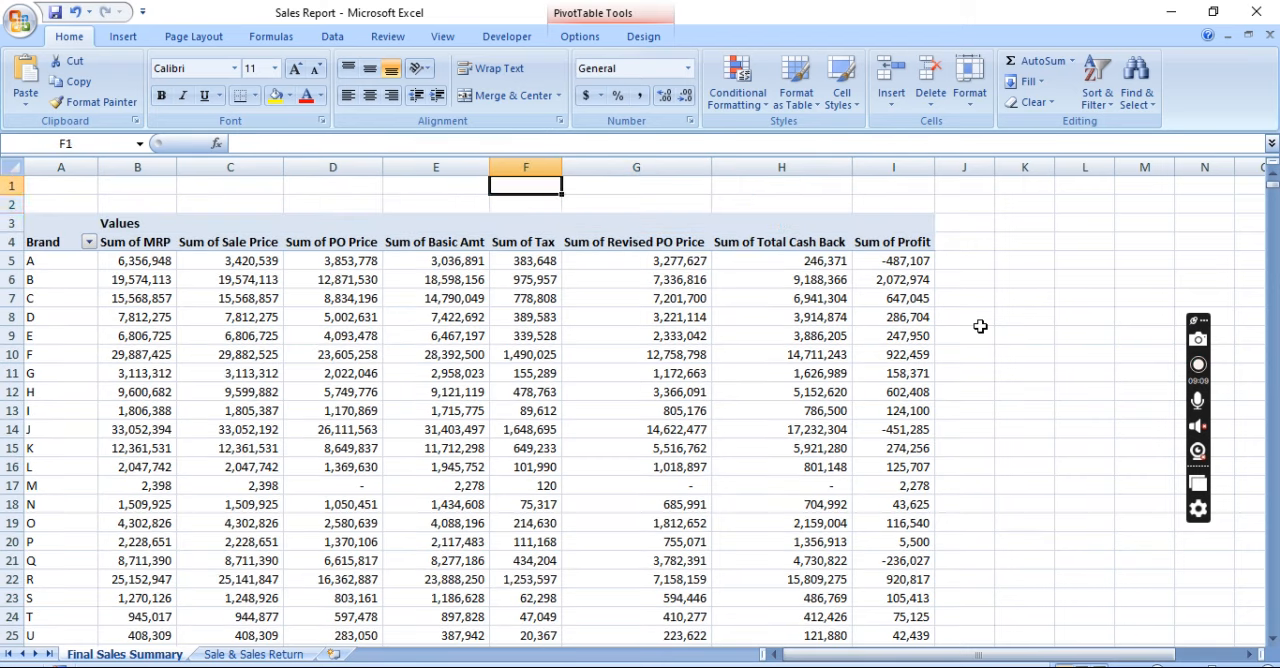
{"action": "key", "text": "Down"}
{"action": "key", "text": "Down"}
{"action": "key", "text": "Left"}
{"action": "key", "text": "Left"}
{"action": "key", "text": "Left"}
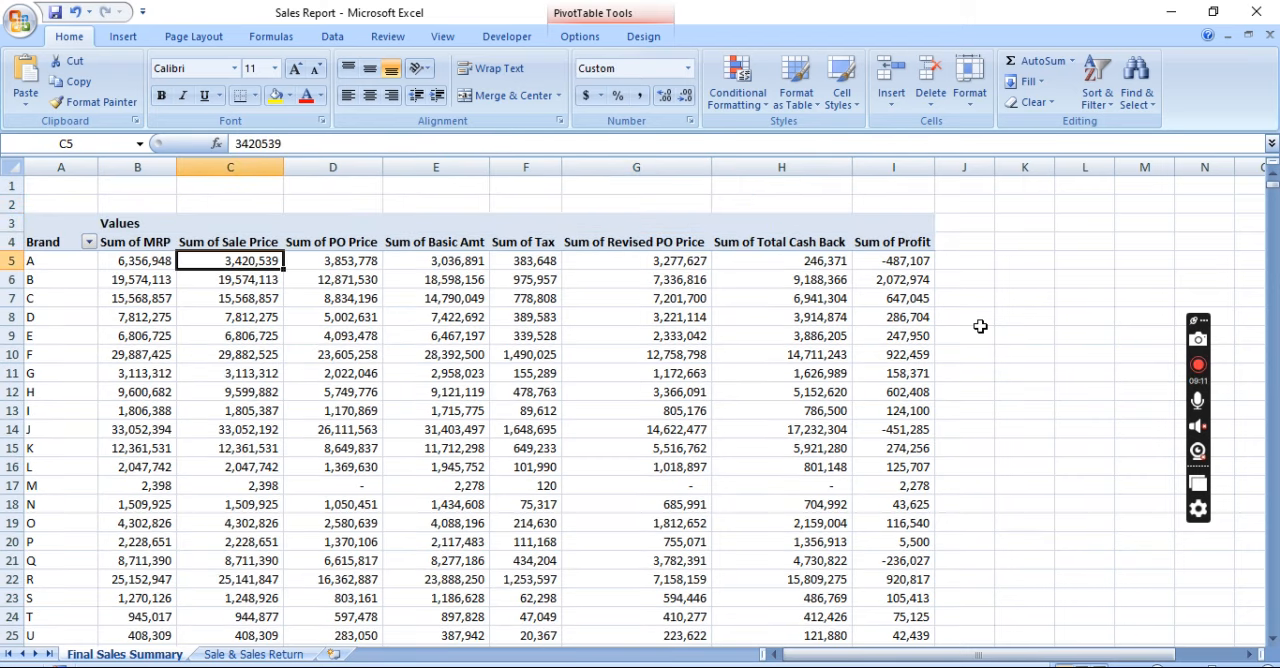
{"action": "key", "text": "alt+w"}
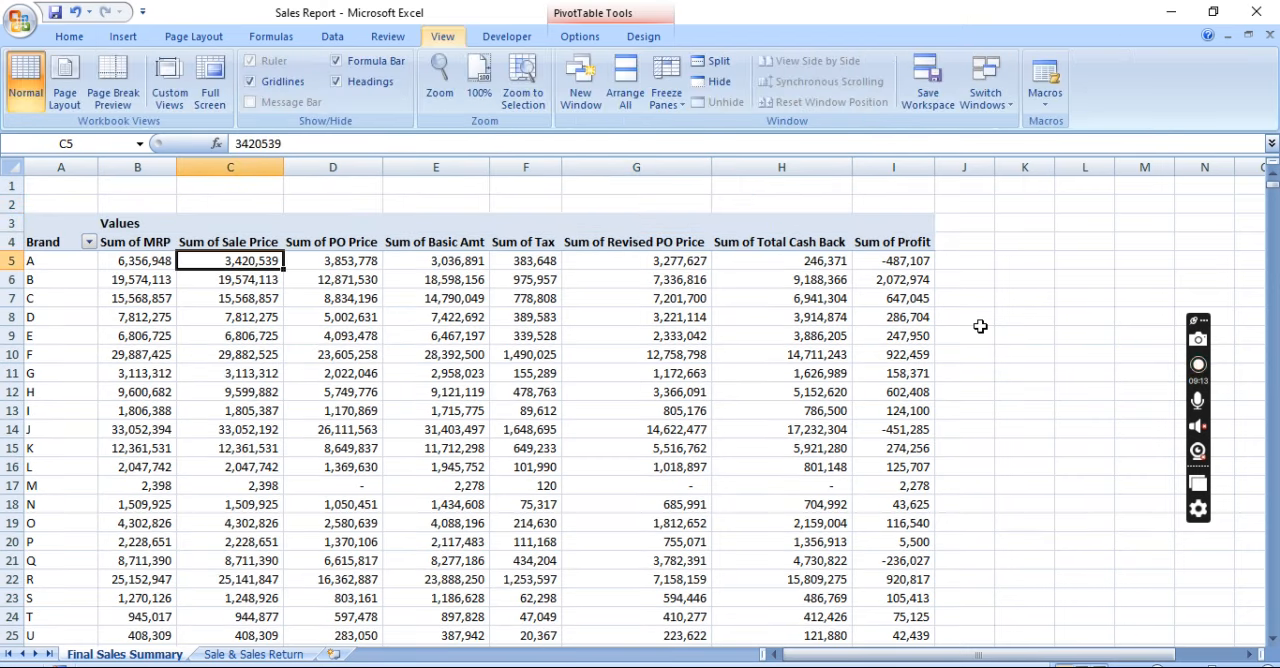
{"action": "key", "text": "f"}
{"action": "key", "text": "f"}
Check the frozen headers by going down to the Grand Total row and examining the totals across its columns
{"action": "key", "text": "ctrl+Down"}
{"action": "key", "text": "Down"}
{"action": "key", "text": "Down"}
{"action": "key", "text": "ctrl+Up"}
{"action": "key", "text": "ctrl+Up"}
{"action": "key", "text": "ctrl+Down"}
{"action": "key", "text": "Down"}
{"action": "key", "text": "Down"}
{"action": "key", "text": "Up"}
{"action": "key", "text": "Up"}
{"action": "key", "text": "Right"}
{"action": "key", "text": "Right"}
{"action": "key", "text": "Right"}
{"action": "key", "text": "Right"}
{"action": "key", "text": "Right"}
{"action": "key", "text": "Right"}
{"action": "key", "text": "Right"}
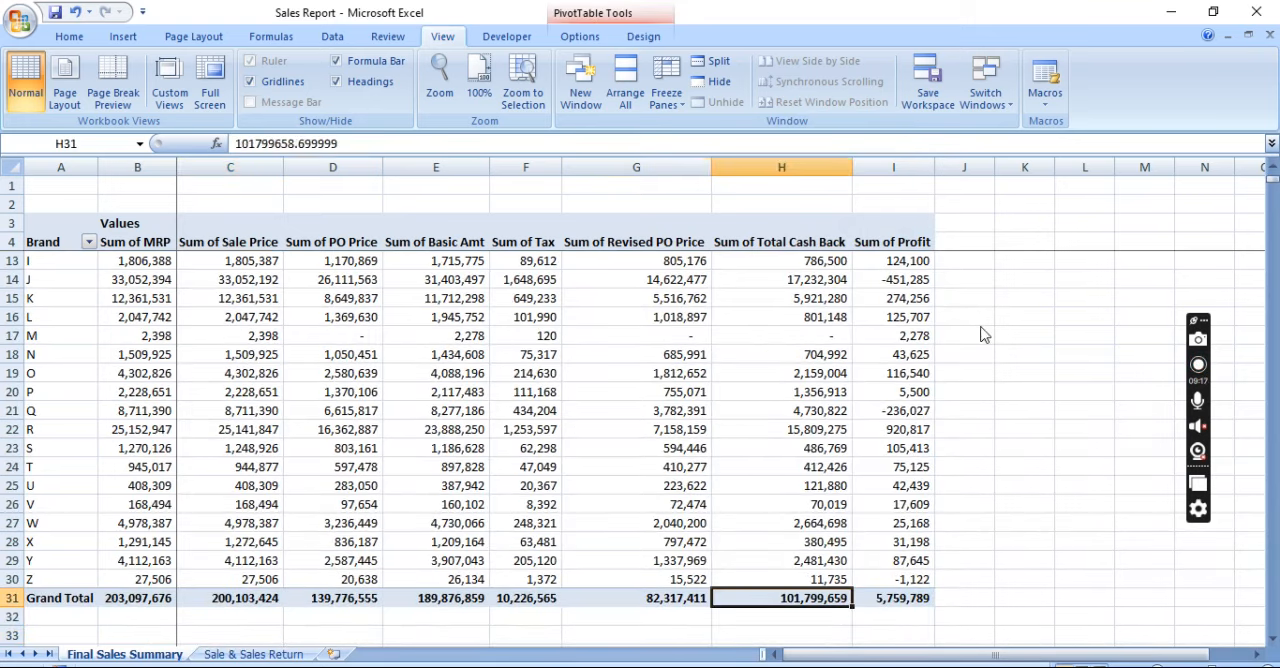
{"action": "key", "text": "Left"}
{"action": "key", "text": "Left"}
{"action": "key", "text": "Left"}
{"action": "key", "text": "Left"}
{"action": "key", "text": "Left"}
{"action": "key", "text": "Left"}
{"action": "key", "text": "Left"}
{"action": "key", "text": "Left"}
{"action": "key", "text": "Left"}
{"action": "key", "text": "Right"}
{"action": "key", "text": "Right"}
{"action": "key", "text": "Left"}
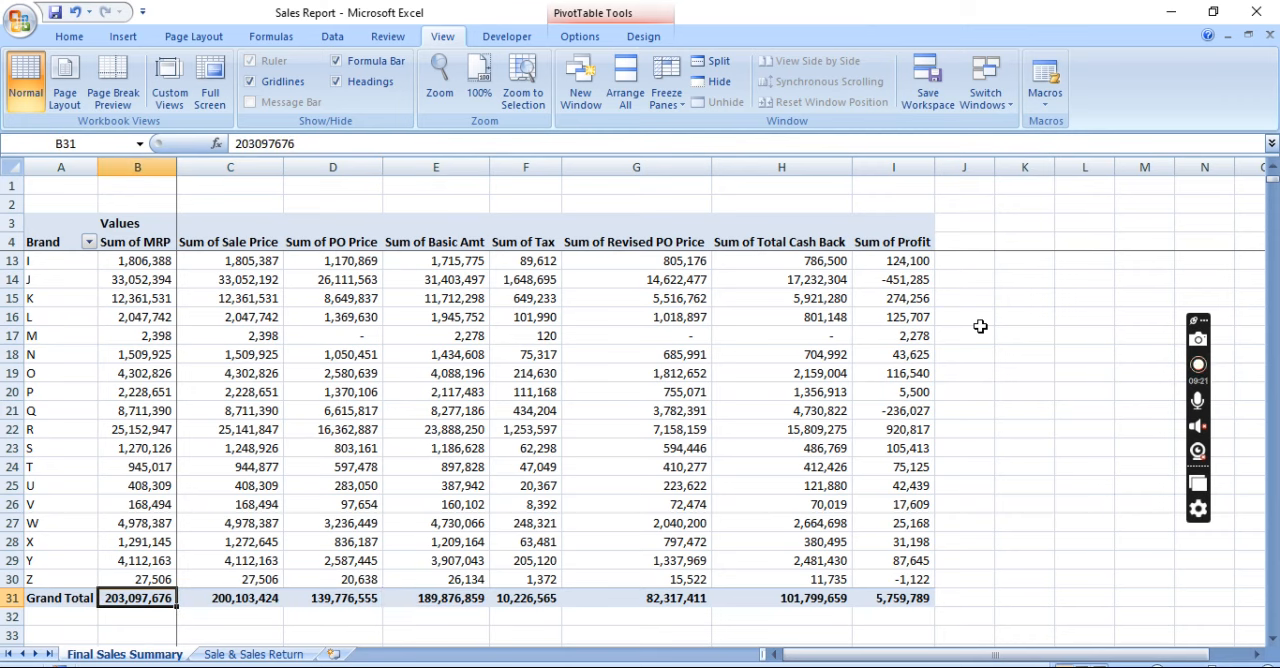
{"action": "left_click", "coordinate": [250, 188]}
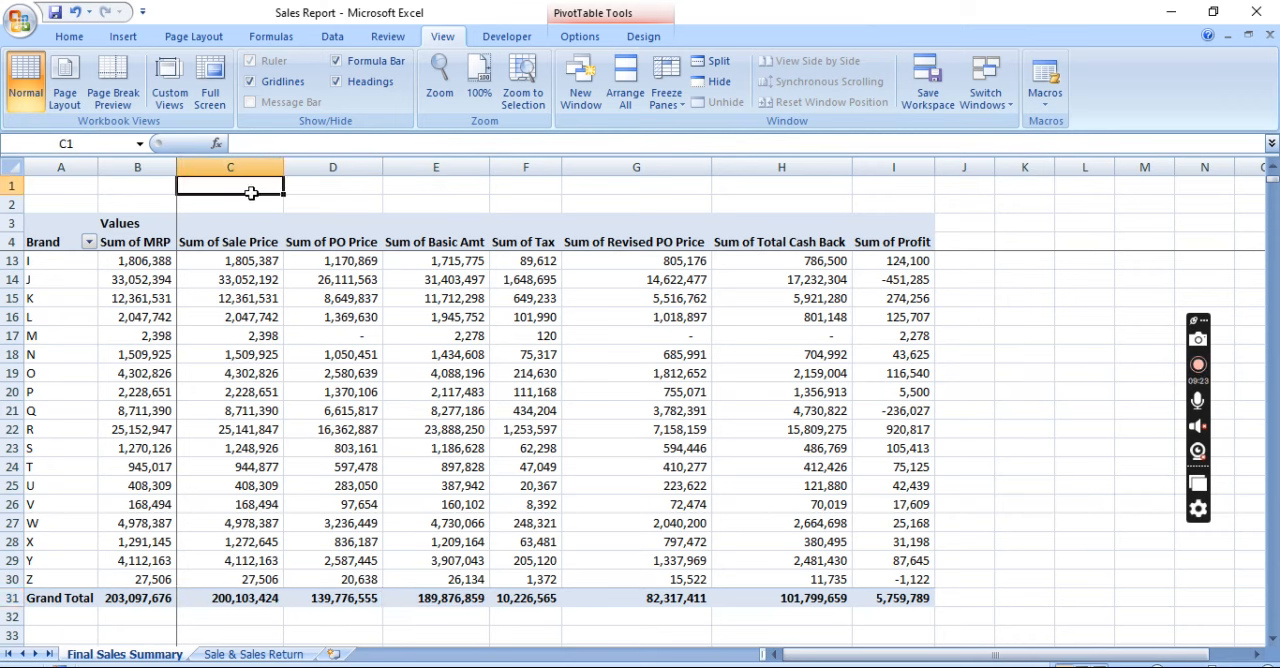
{"action": "key", "text": "ctrl+space"}
{"action": "key", "text": "Right"}
{"action": "key", "text": "Down"}
{"action": "key", "text": "Down"}
{"action": "key", "text": "Down"}
Enter the check formula =C31-G31-F31-H31 in cell J31 beside the Grand Total profit
{"action": "key", "text": "Down"}
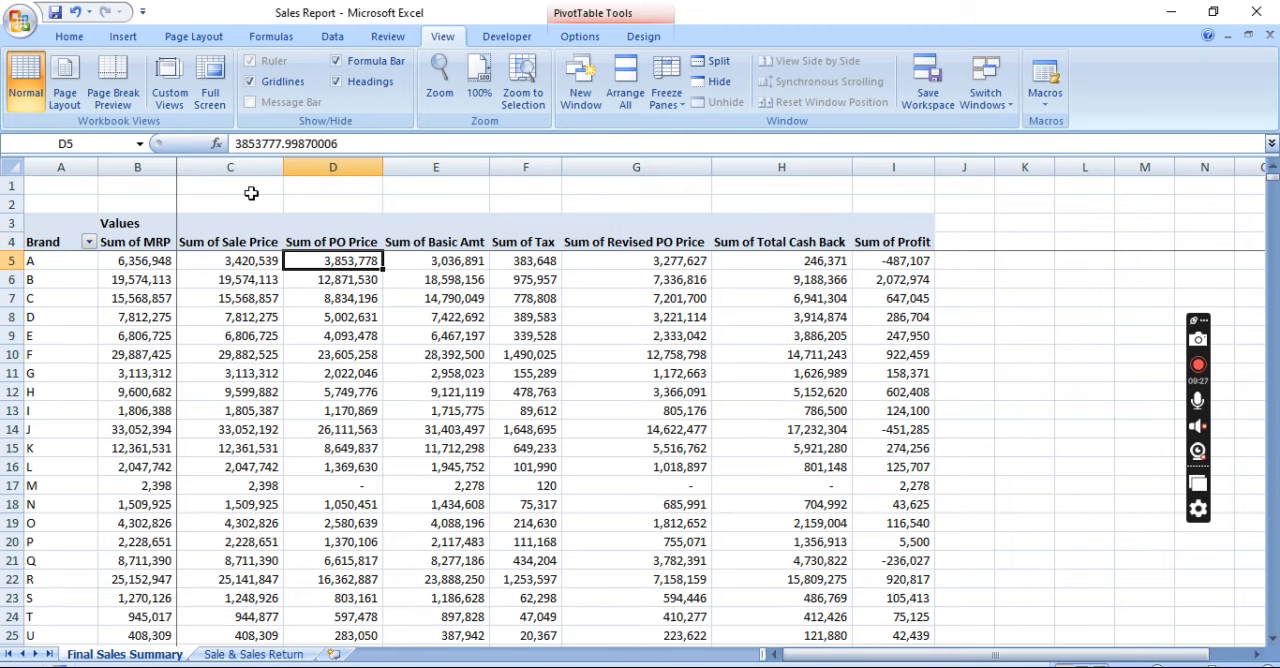
{"action": "key", "text": "Left"}
{"action": "key", "text": "ctrl+Down"}
{"action": "key", "text": "Down"}
{"action": "key", "text": "Down"}
{"action": "key", "text": "Right"}
{"action": "key", "text": "Right"}
{"action": "key", "text": "Right"}
{"action": "key", "text": "Right"}
{"action": "key", "text": "Right"}
{"action": "key", "text": "Right"}
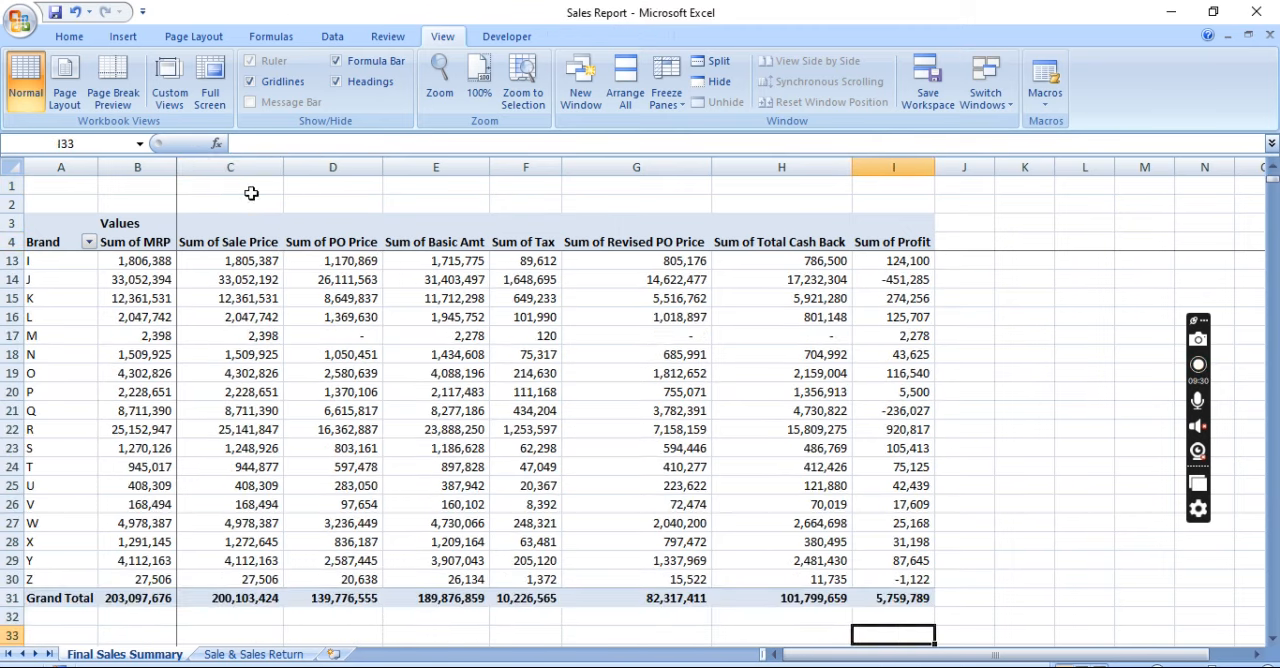
{"action": "key", "text": "Right"}
{"action": "key", "text": "Up"}
{"action": "key", "text": "Up"}
{"action": "type", "text": "="}
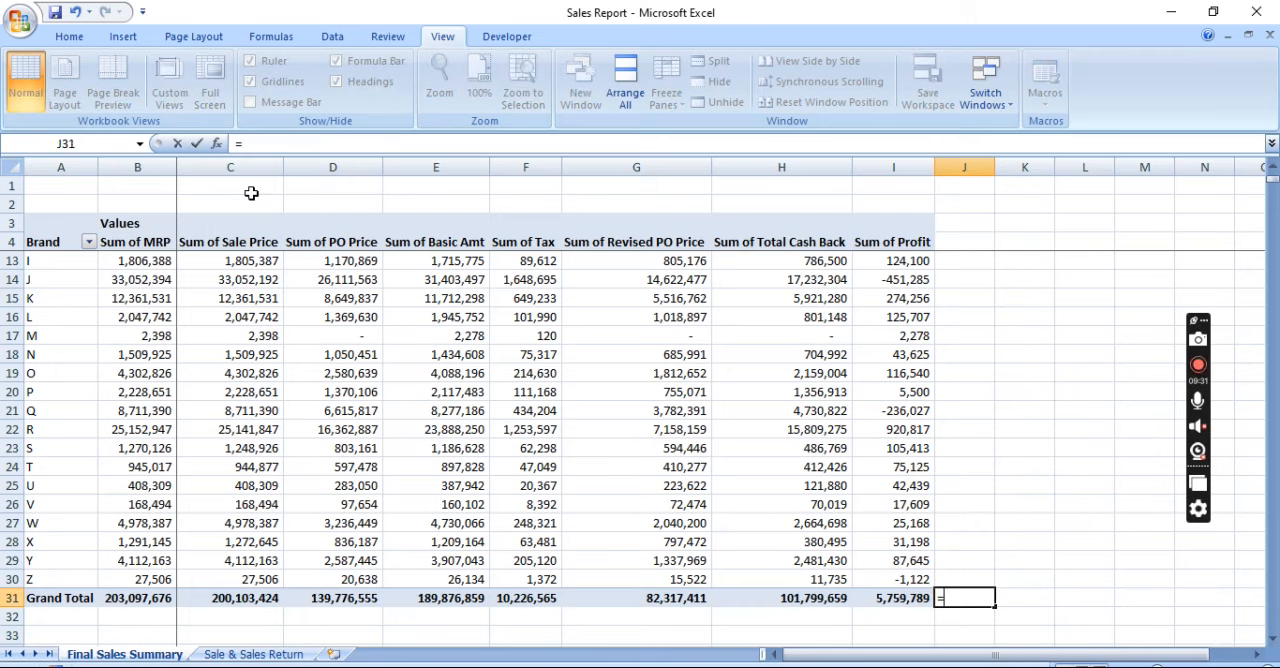
{"action": "key", "text": "Left"}
{"action": "key", "text": "Left"}
{"action": "key", "text": "Left"}
{"action": "key", "text": "Left"}
{"action": "key", "text": "Left"}
{"action": "key", "text": "Left"}
{"action": "key", "text": "Left"}
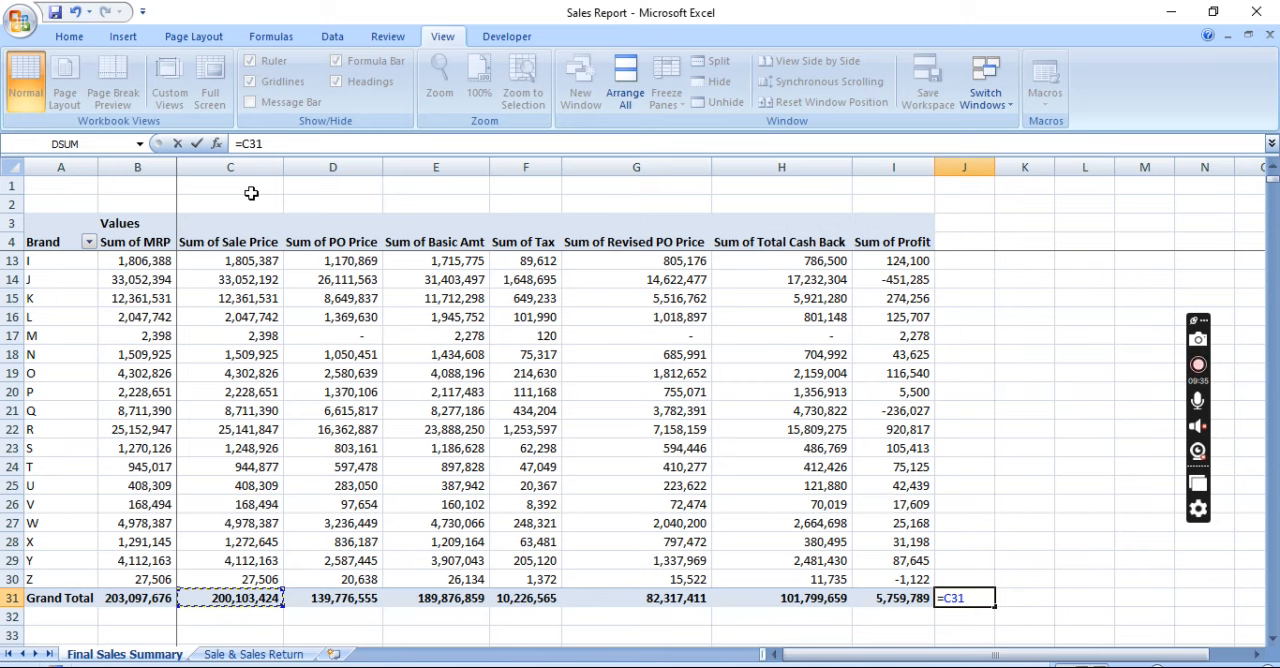
{"action": "type", "text": "-"}
{"action": "left_click", "coordinate": [660, 598]}
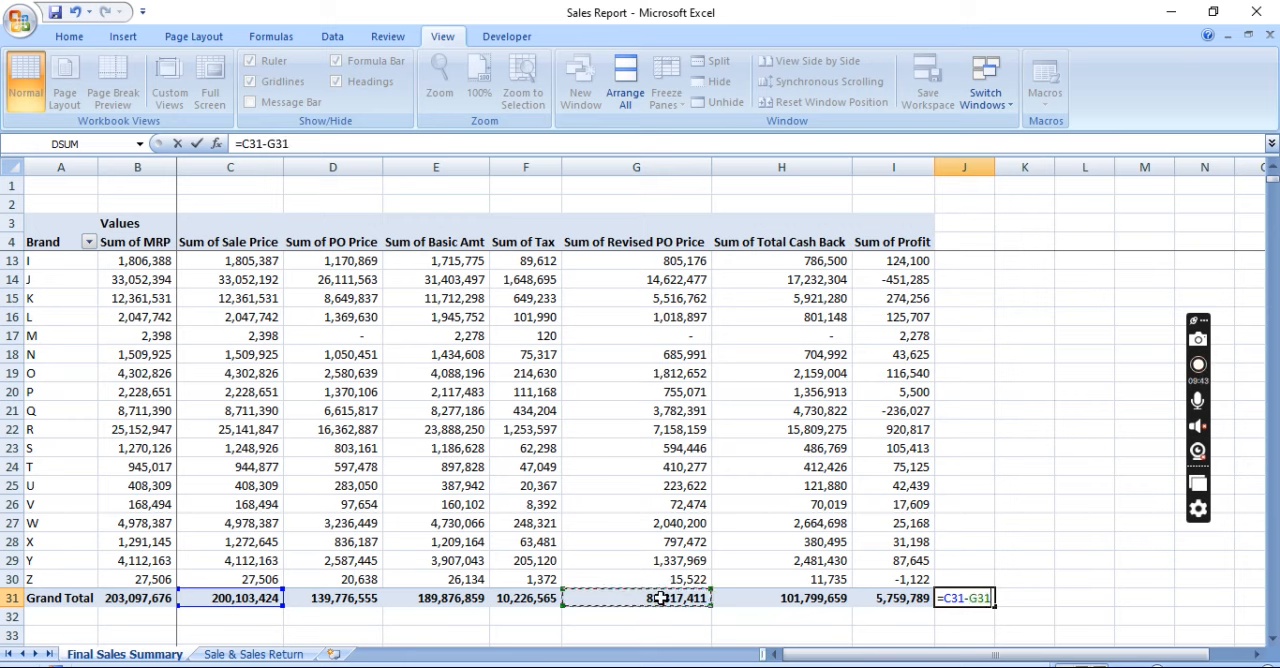
{"action": "type", "text": "-"}
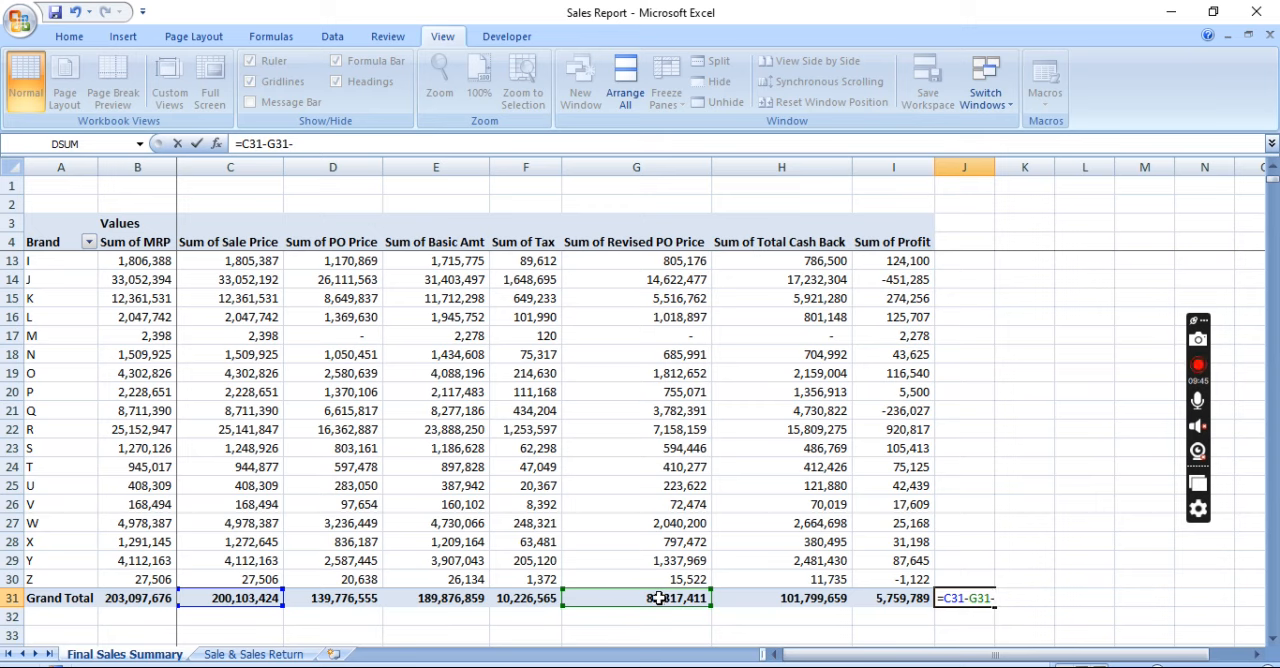
{"action": "left_click", "coordinate": [533, 596]}
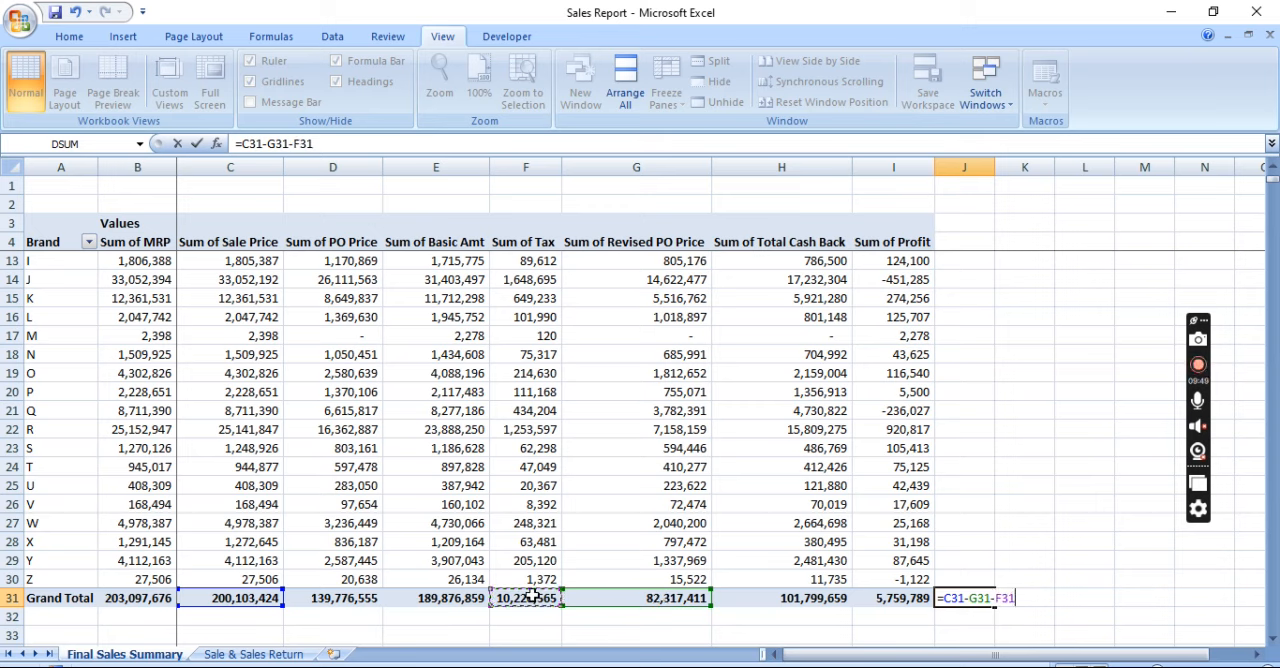
{"action": "type", "text": "-"}
{"action": "left_click", "coordinate": [789, 599]}
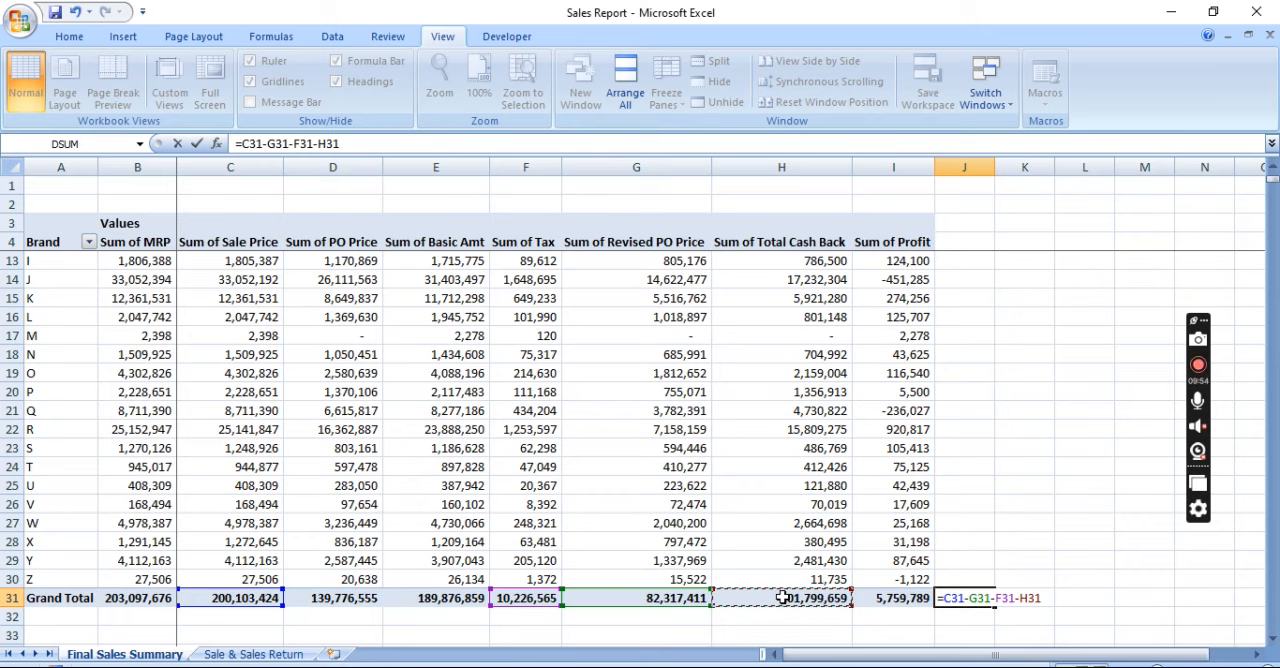
{"action": "key", "text": "Return"}
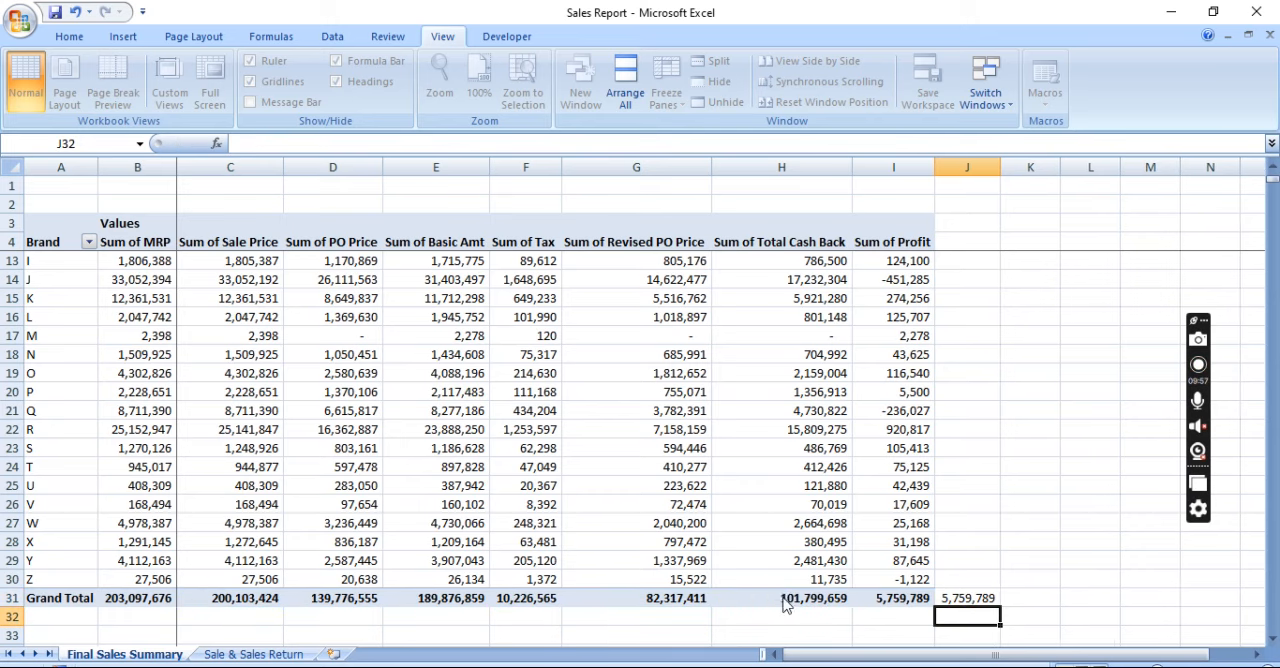
Clear the check formula from cell J31 and return to the Sum of Profit column
{"action": "key", "text": "Up"}
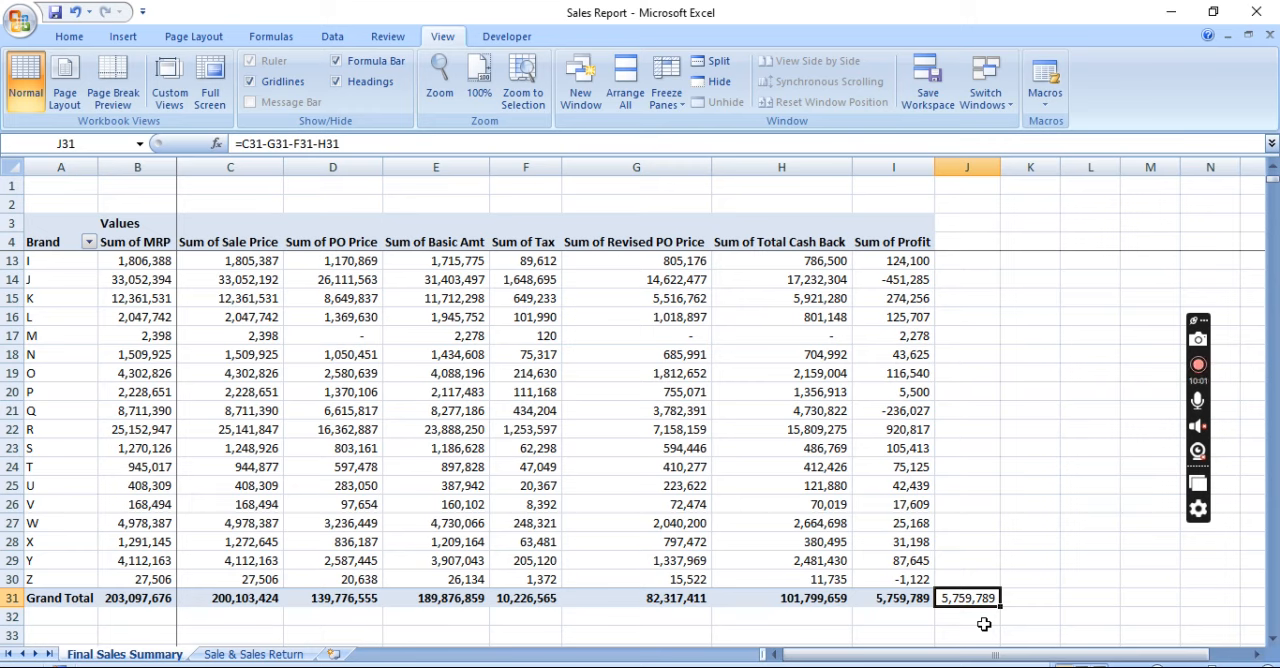
{"action": "key", "text": "Up"}
{"action": "key", "text": "Up"}
{"action": "key", "text": "Up"}
{"action": "key", "text": "Left"}
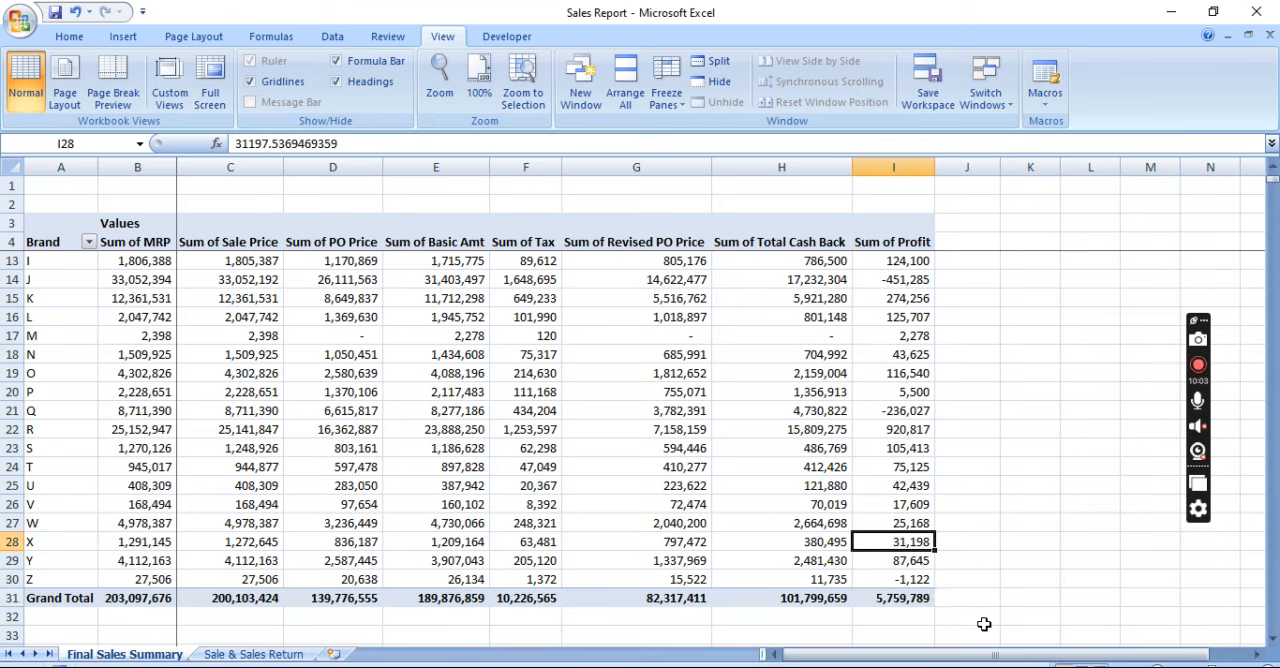
Review the brand-wise Sum of Profit values between the column header and the Grand Total row
{"action": "key", "text": "ctrl+Up"}
{"action": "key", "text": "Down"}
{"action": "key", "text": "Down"}
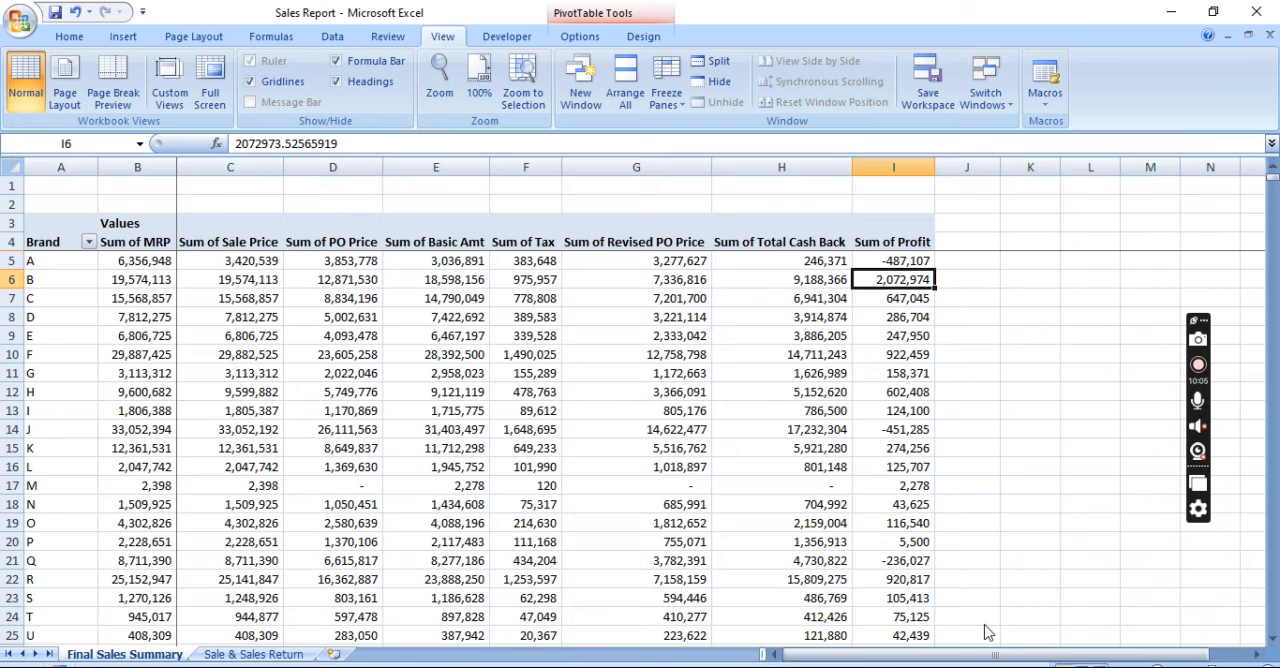
{"action": "key", "text": "ctrl+Down"}
{"action": "key", "text": "Down"}
{"action": "key", "text": "Up"}
{"action": "key", "text": "ctrl+Up"}
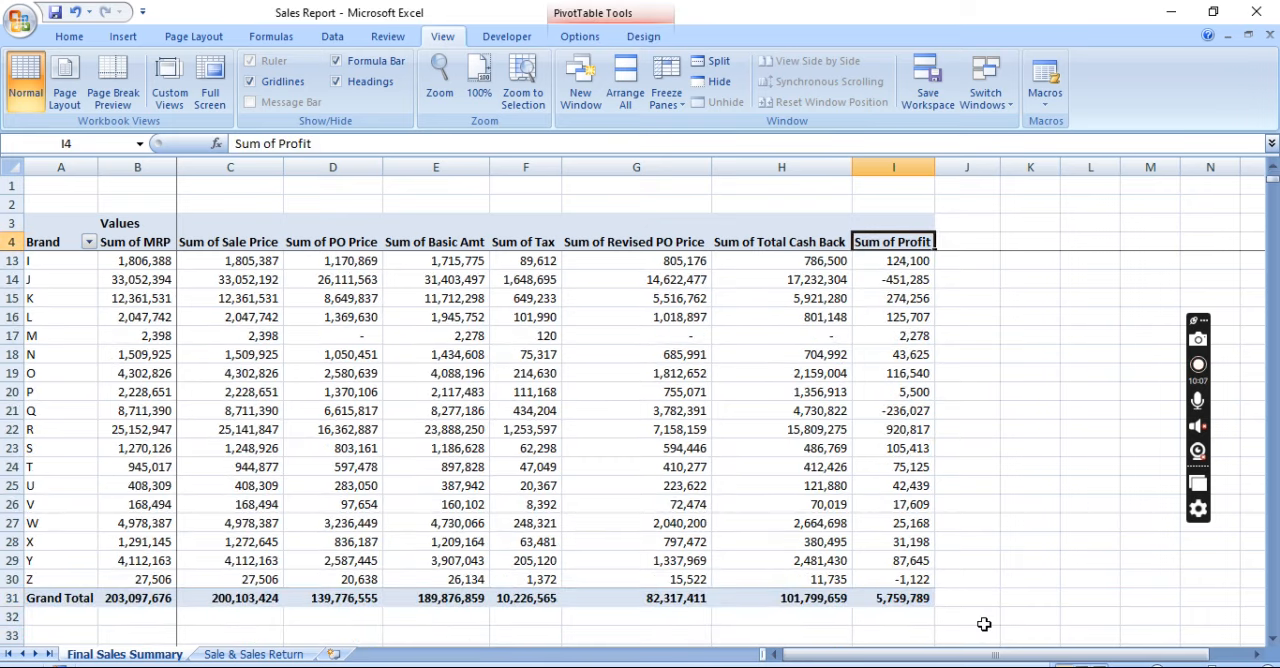
{"action": "key", "text": "Down"}
{"action": "key", "text": "Down"}
{"action": "key", "text": "Down"}
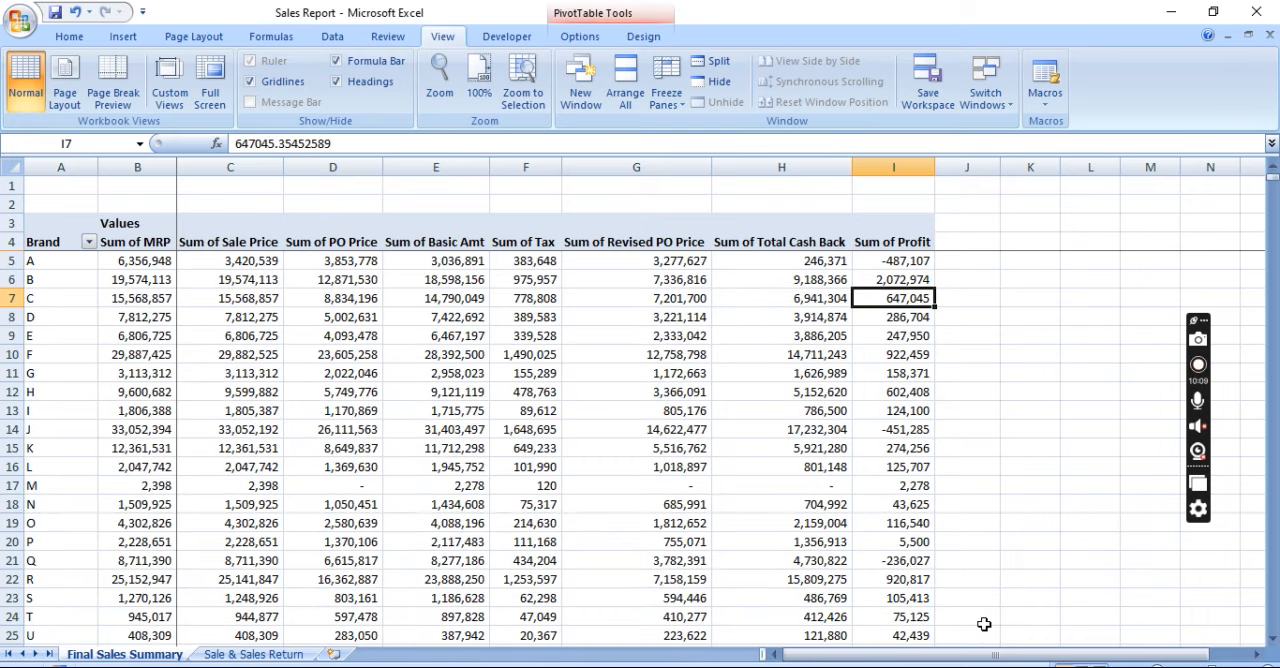
Replace Brand with State in the PivotTable's row labels, showing the field list for the change and hiding it again
{"action": "left_click", "coordinate": [580, 36]}
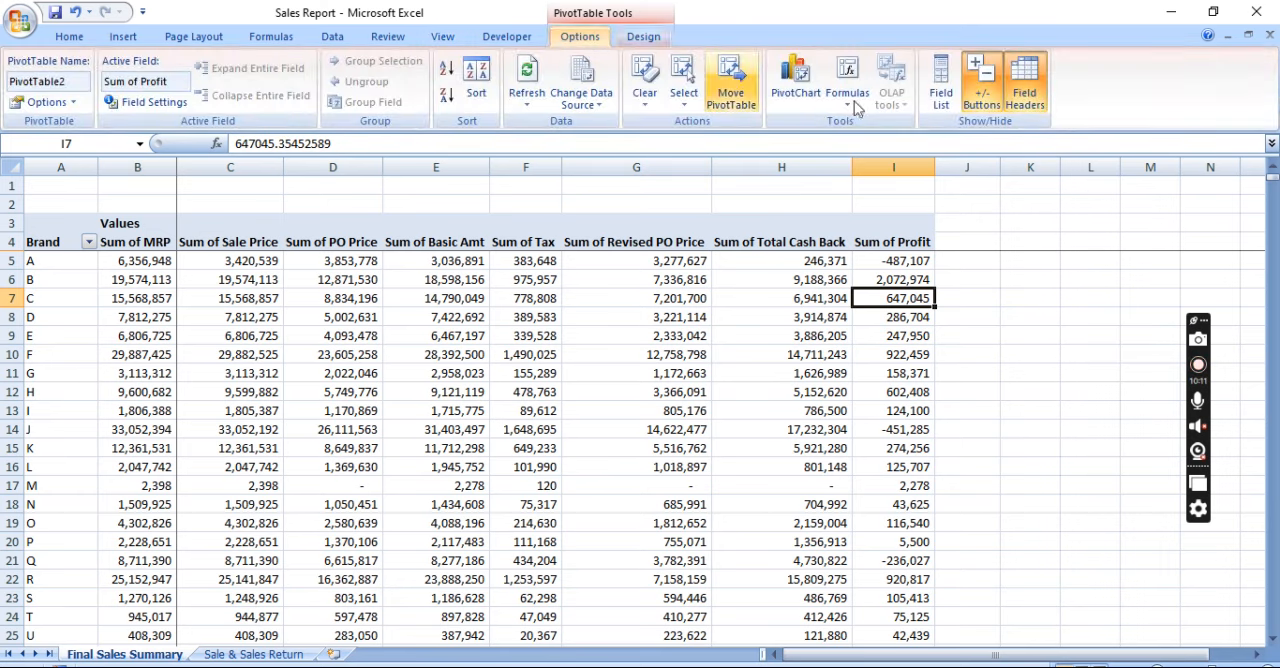
{"action": "left_click", "coordinate": [943, 112]}
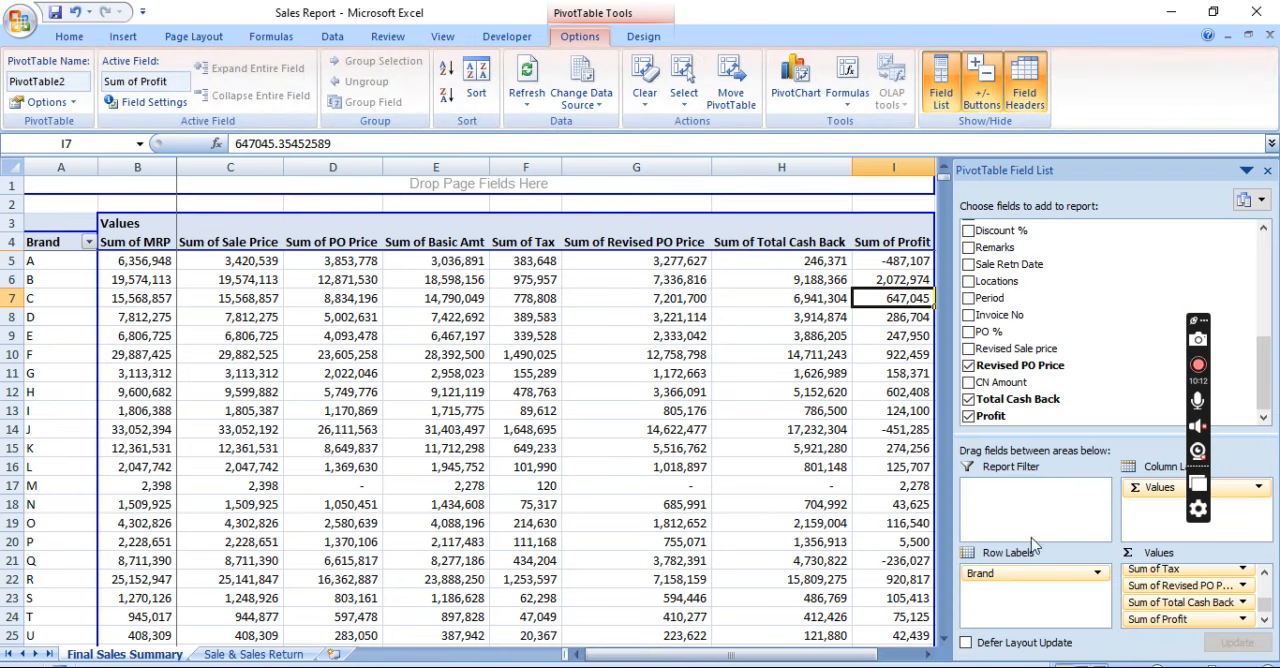
{"action": "left_click_drag", "start_coordinate": [1010, 576], "coordinate": [1085, 329]}
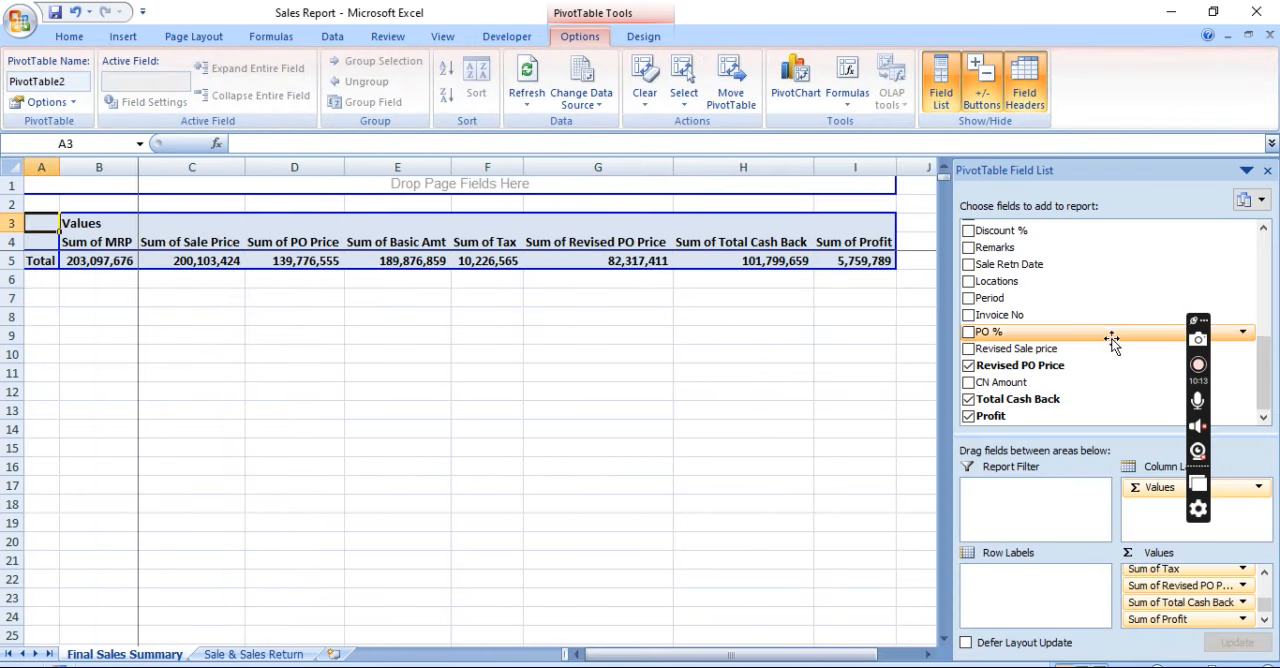
{"action": "left_click_drag", "start_coordinate": [1263, 369], "coordinate": [1265, 284]}
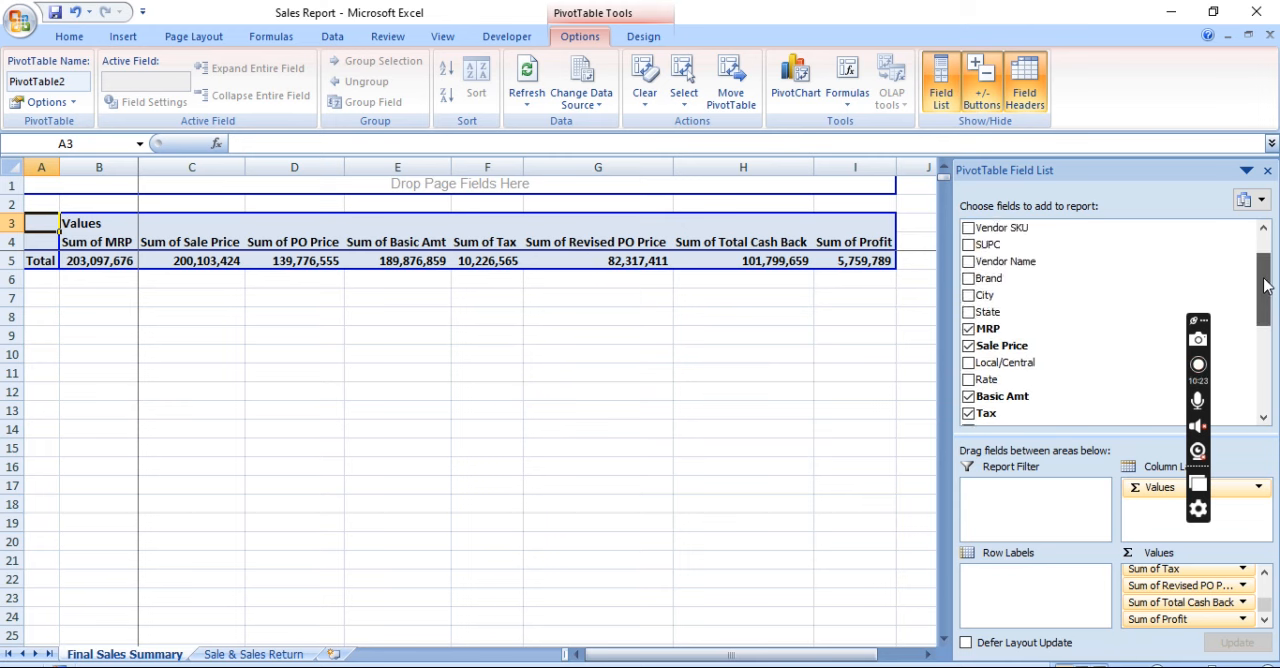
{"action": "left_click_drag", "start_coordinate": [993, 314], "coordinate": [999, 600]}
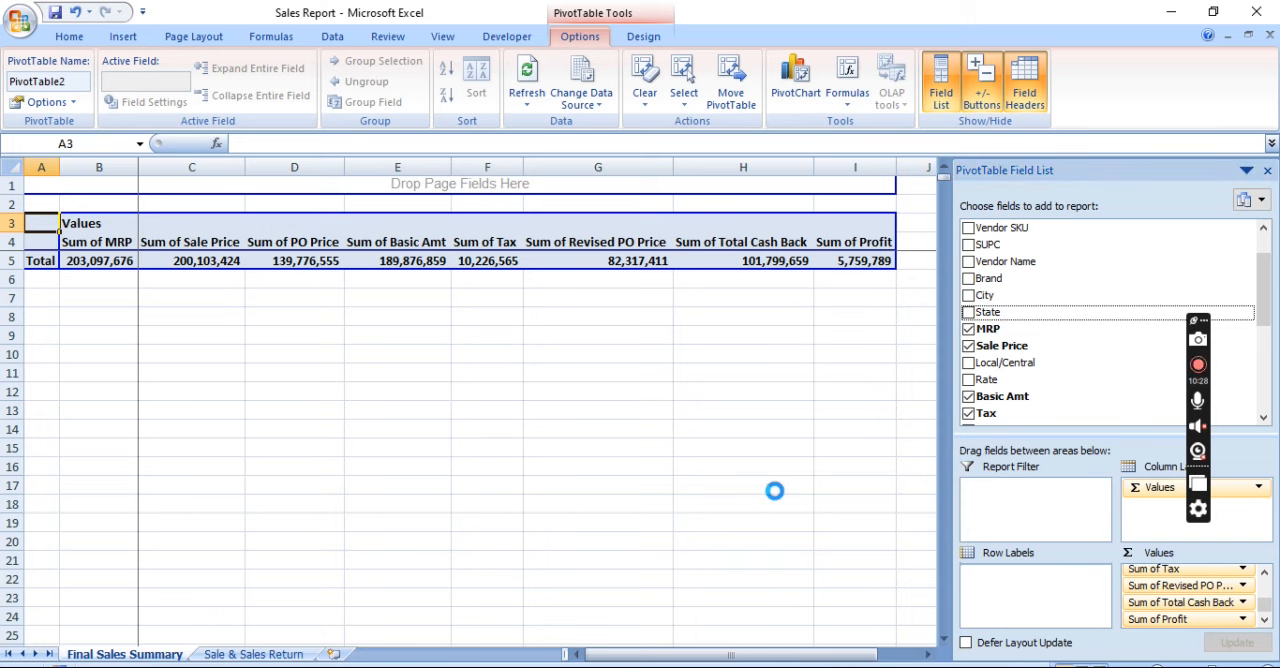
{"action": "left_click", "coordinate": [1267, 170]}
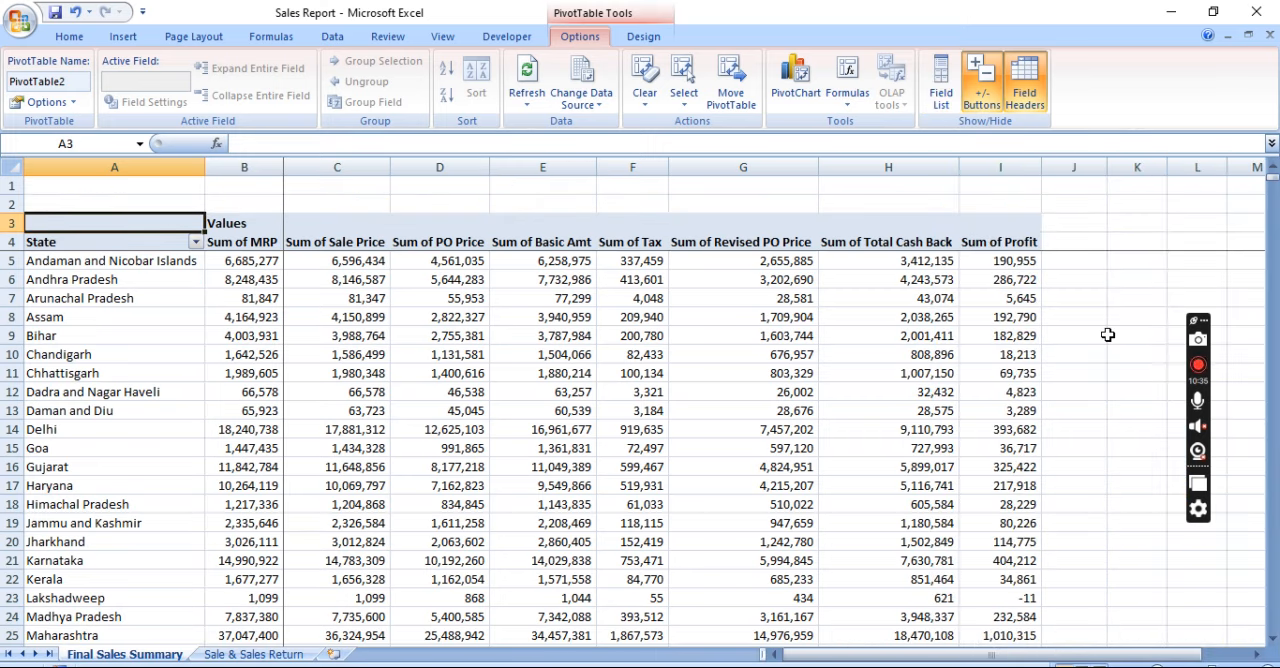
Examine the state-wise summary down to the Grand Total row and across to the Sum of Profit total
{"action": "key", "text": "Down"}
{"action": "key", "text": "Down"}
{"action": "key", "text": "Down"}
{"action": "key", "text": "Down"}
{"action": "key", "text": "ctrl+Down"}
{"action": "key", "text": "Down"}
{"action": "key", "text": "Up"}
{"action": "key", "text": "Right"}
{"action": "key", "text": "Right"}
{"action": "key", "text": "Right"}
{"action": "key", "text": "Right"}
{"action": "key", "text": "Right"}
{"action": "key", "text": "Right"}
{"action": "key", "text": "Right"}
{"action": "key", "text": "Right"}
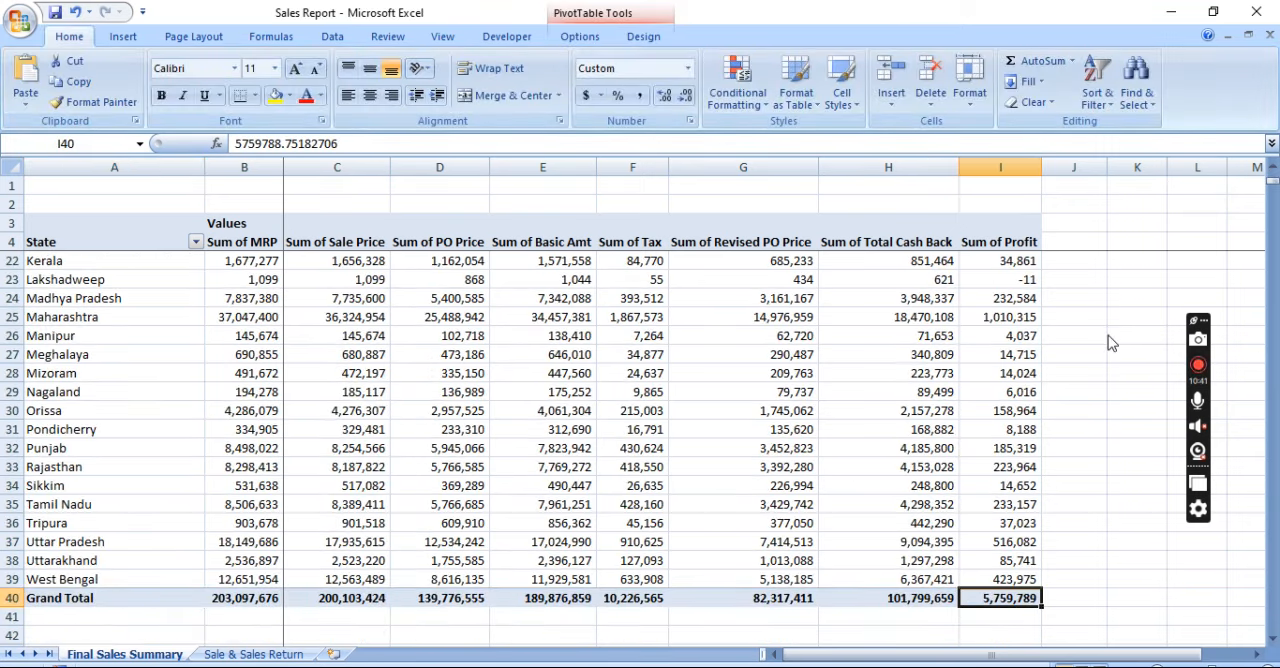
Check the state-wise Sum of Profit column from its header down to the Grand Total cell
{"action": "key", "text": "ctrl+Up"}
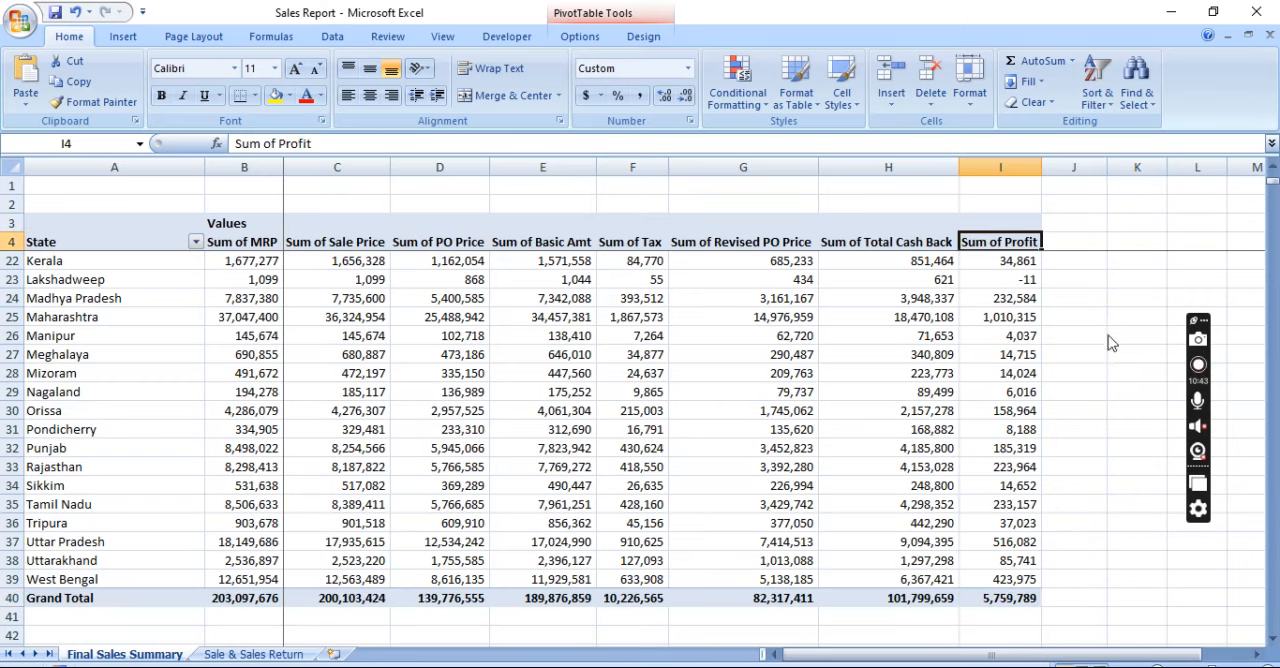
{"action": "key", "text": "Down"}
{"action": "key", "text": "Down"}
{"action": "key", "text": "ctrl+Down"}
{"action": "key", "text": "Down"}
{"action": "key", "text": "Down"}
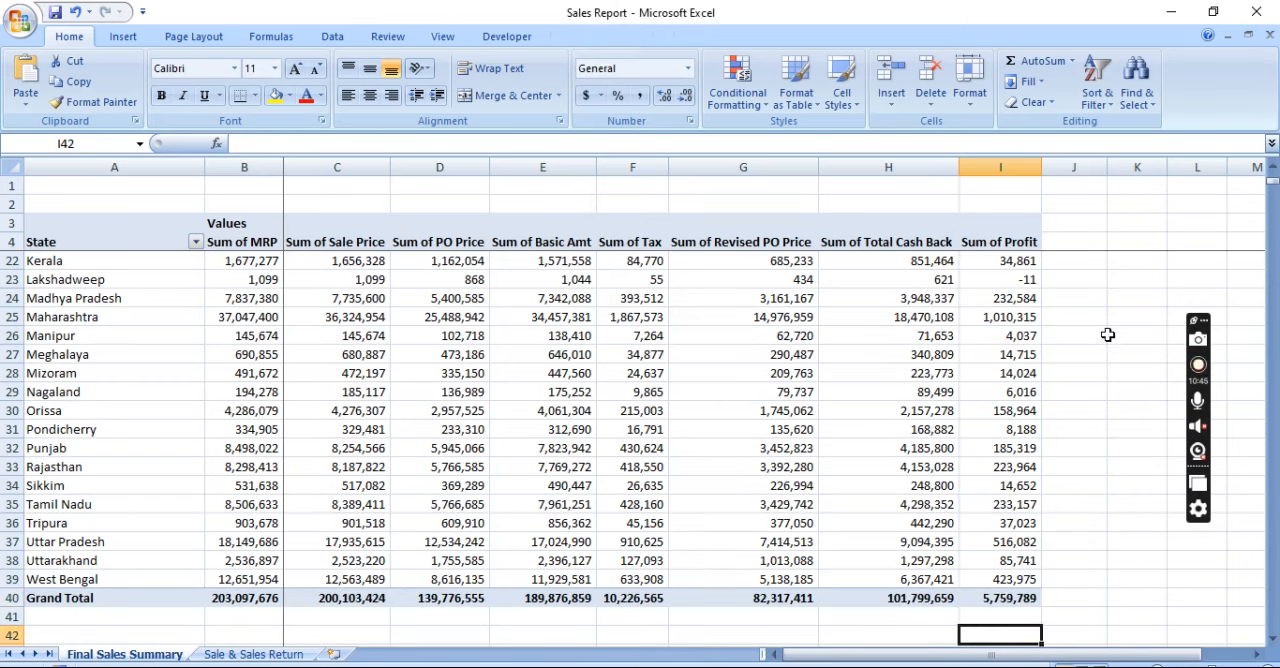
{"action": "key", "text": "Up"}
{"action": "key", "text": "Up"}
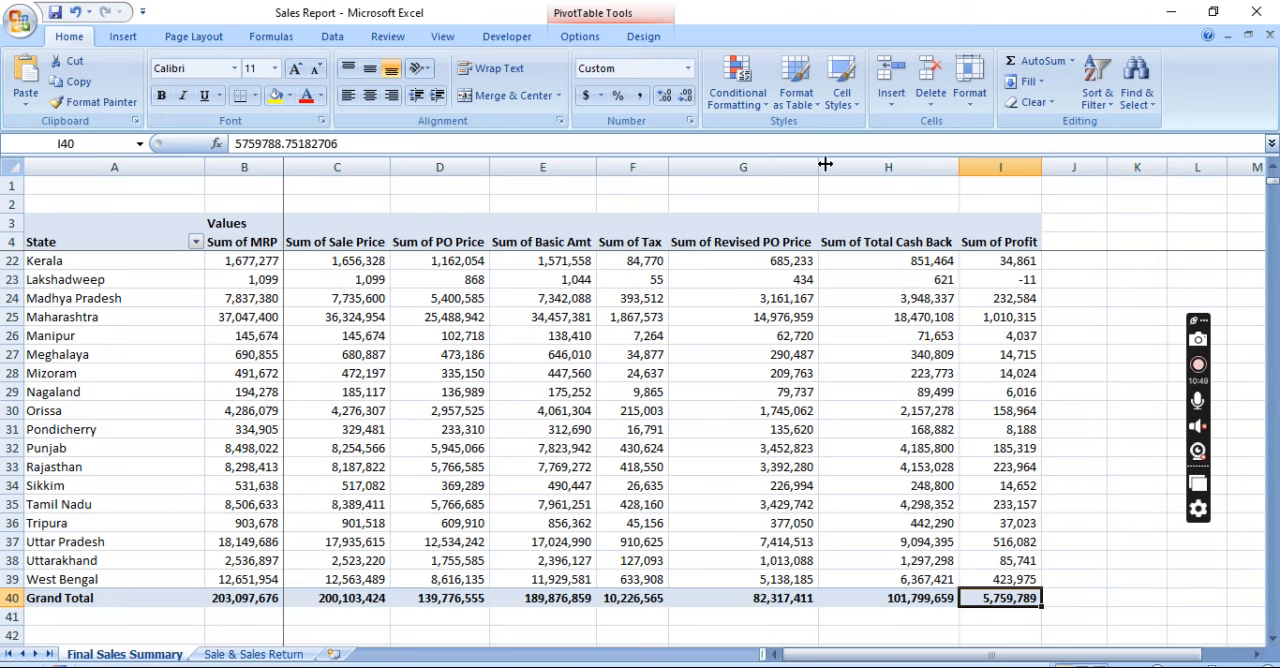
Narrow column G, which holds Sum of Revised PO Price, slightly
{"action": "left_click_drag", "start_coordinate": [818, 161], "coordinate": [795, 161]}
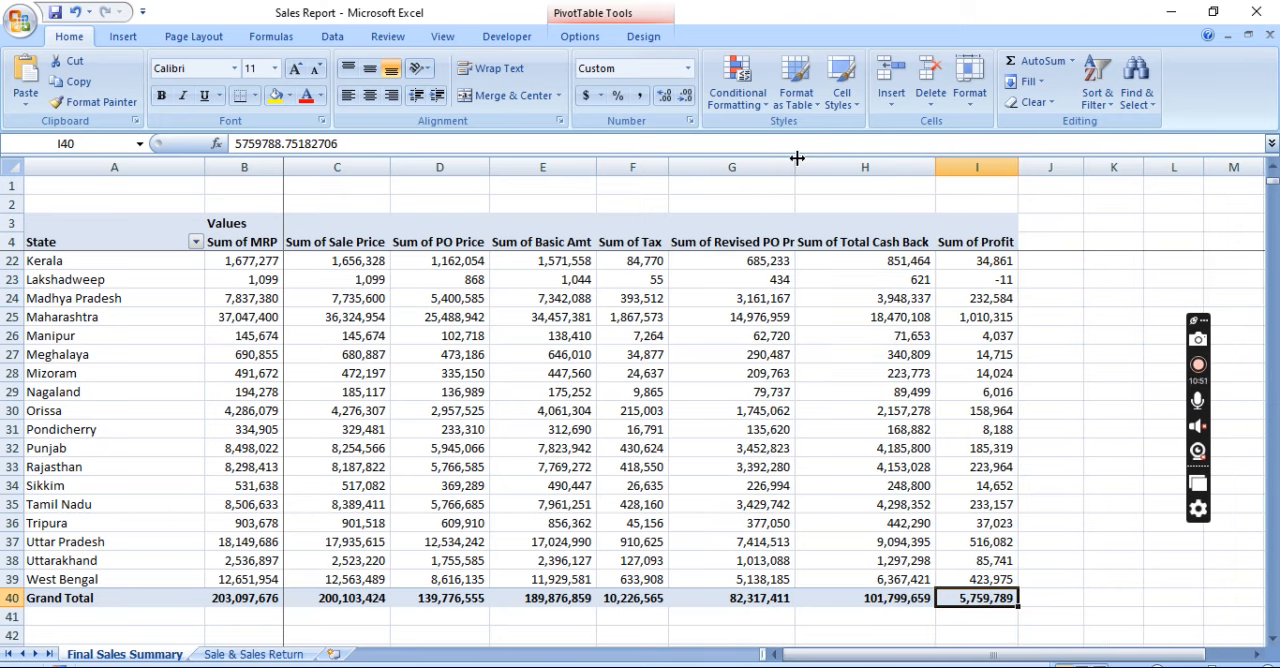
{"action": "left_click", "coordinate": [1056, 530]}
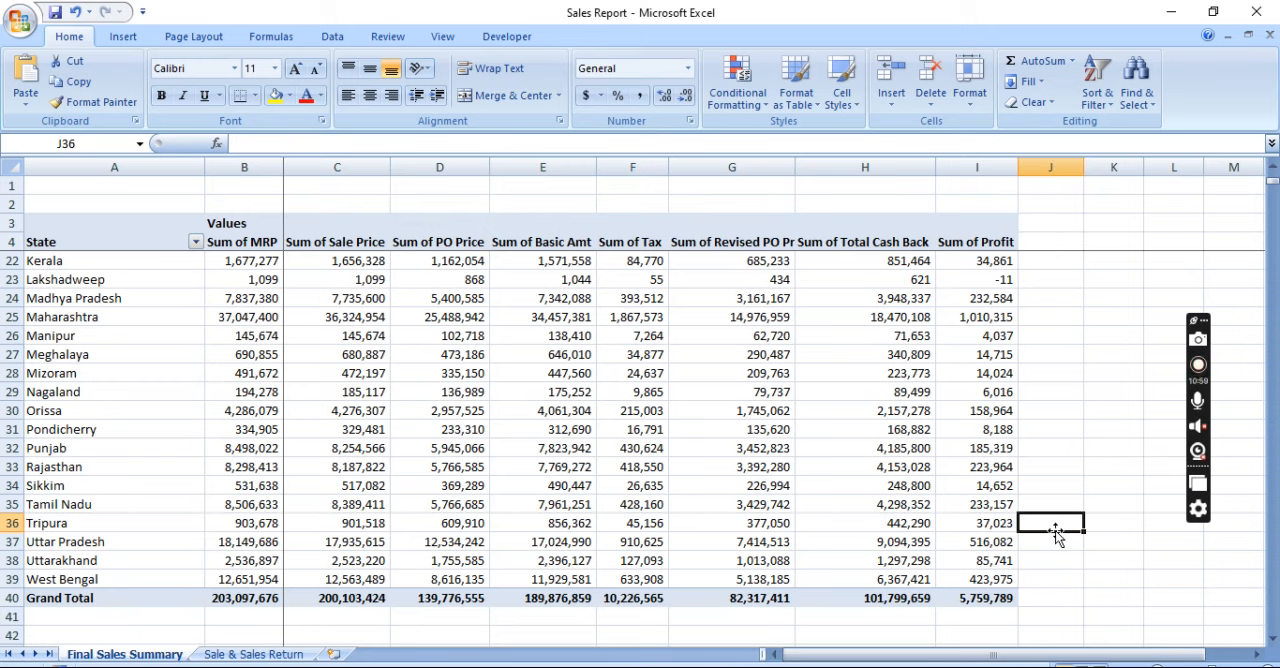
Compare the Sum of Total Cash Back and Sum of Profit columns by state, down to the Grand Total row
{"action": "key", "text": "Left"}
{"action": "key", "text": "Left"}
{"action": "key", "text": "ctrl+Up"}
{"action": "key", "text": "Down"}
{"action": "key", "text": "Down"}
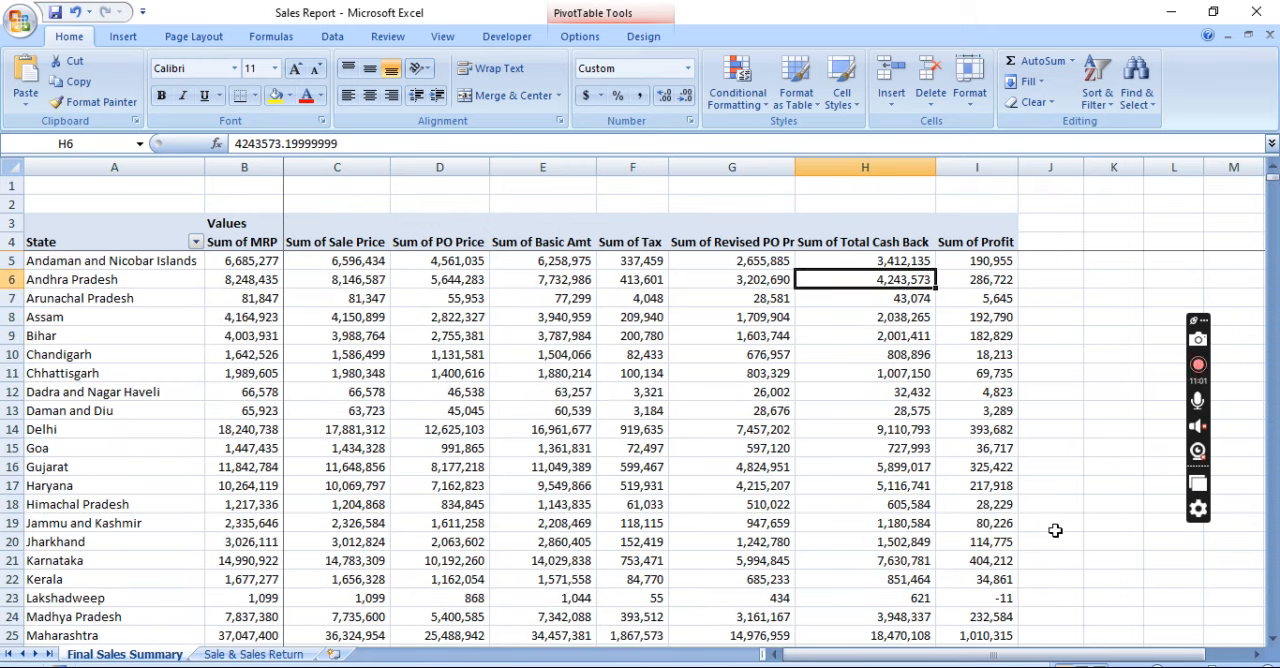
{"action": "key", "text": "Right"}
{"action": "key", "text": "Down"}
{"action": "key", "text": "Down"}
{"action": "key", "text": "Down"}
{"action": "key", "text": "Down"}
{"action": "key", "text": "Down"}
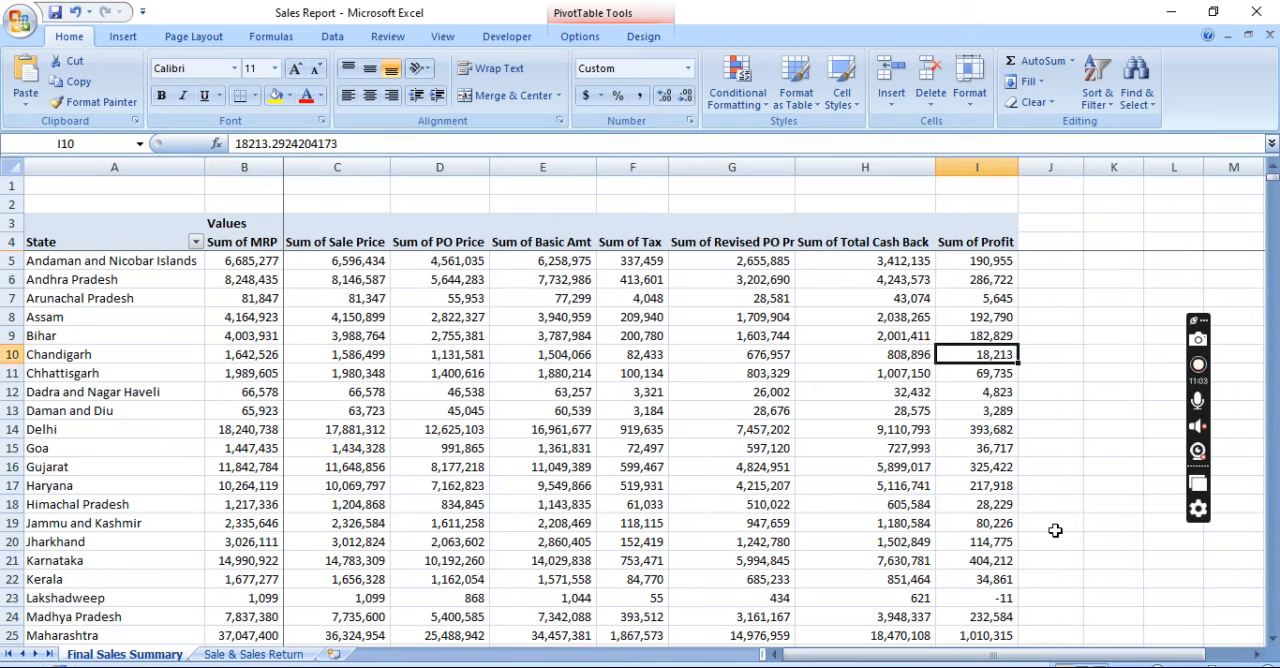
{"action": "key", "text": "Left"}
{"action": "key", "text": "Down"}
{"action": "key", "text": "ctrl+Down"}
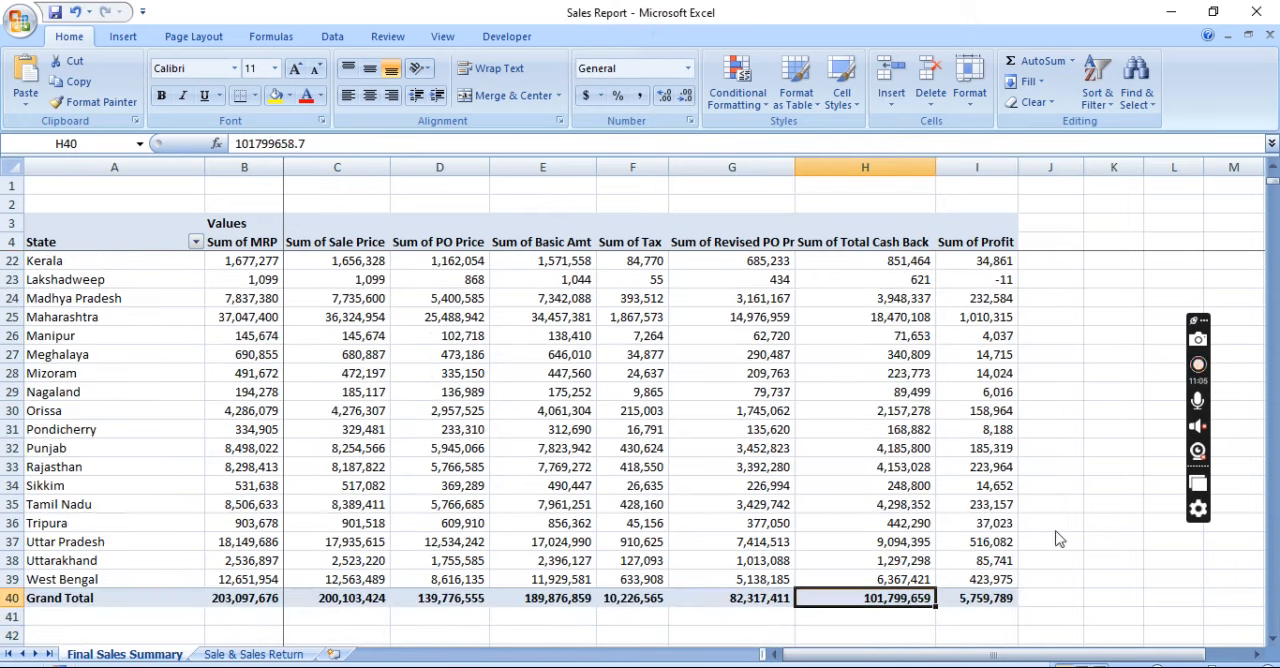
Review the Sum of Profit values state by state, going up from the Grand Total row and back down to Uttar Pradesh
{"action": "key", "text": "Right"}
{"action": "key", "text": "Up"}
{"action": "key", "text": "Up"}
{"action": "key", "text": "Up"}
{"action": "key", "text": "Up"}
{"action": "key", "text": "Up"}
{"action": "key", "text": "Up"}
{"action": "key", "text": "Up"}
{"action": "key", "text": "Up"}
{"action": "key", "text": "Up"}
{"action": "key", "text": "Up"}
{"action": "key", "text": "Up"}
{"action": "key", "text": "Up"}
{"action": "key", "text": "Up"}
{"action": "key", "text": "Up"}
{"action": "key", "text": "Up"}
{"action": "key", "text": "Up"}
{"action": "key", "text": "Up"}
{"action": "key", "text": "Up"}
{"action": "key", "text": "Up"}
{"action": "key", "text": "Up"}
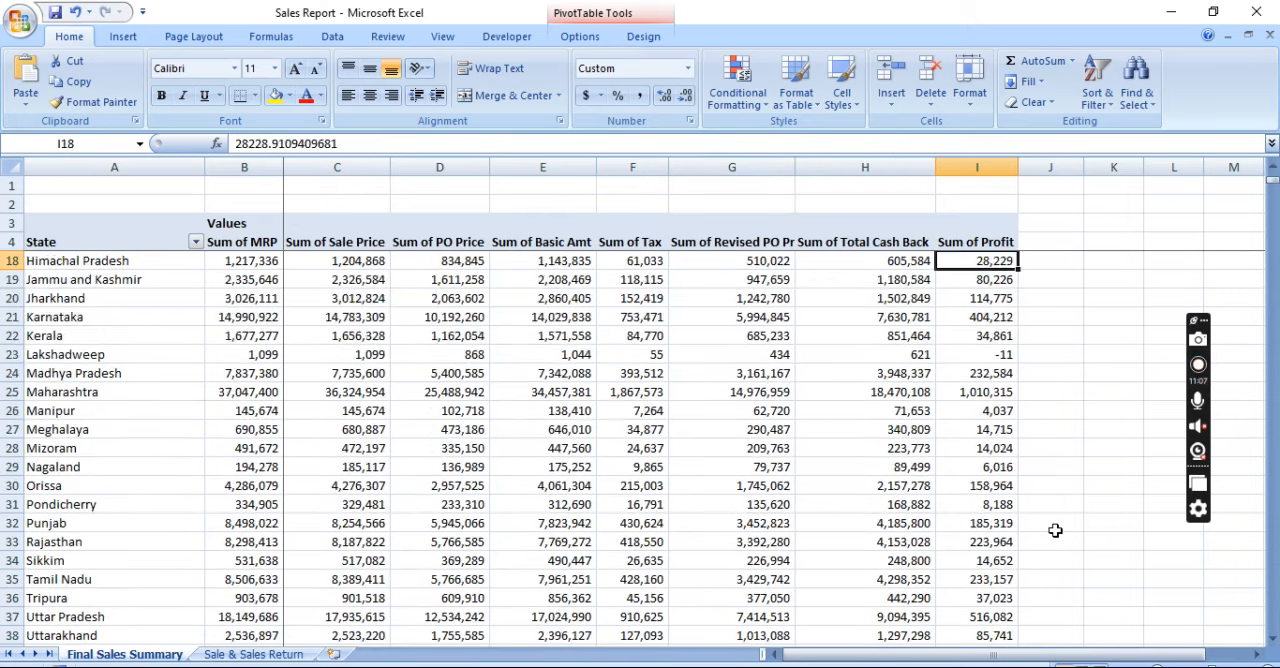
{"action": "key", "text": "Up"}
{"action": "key", "text": "Up"}
{"action": "key", "text": "Up"}
{"action": "key", "text": "Up"}
{"action": "key", "text": "Up"}
{"action": "key", "text": "Up"}
{"action": "key", "text": "Up"}
{"action": "key", "text": "Up"}
{"action": "key", "text": "Up"}
{"action": "key", "text": "Up"}
{"action": "key", "text": "Up"}
{"action": "key", "text": "Down"}
{"action": "key", "text": "Down"}
{"action": "key", "text": "Down"}
{"action": "key", "text": "Down"}
{"action": "key", "text": "Down"}
{"action": "key", "text": "Down"}
{"action": "key", "text": "Down"}
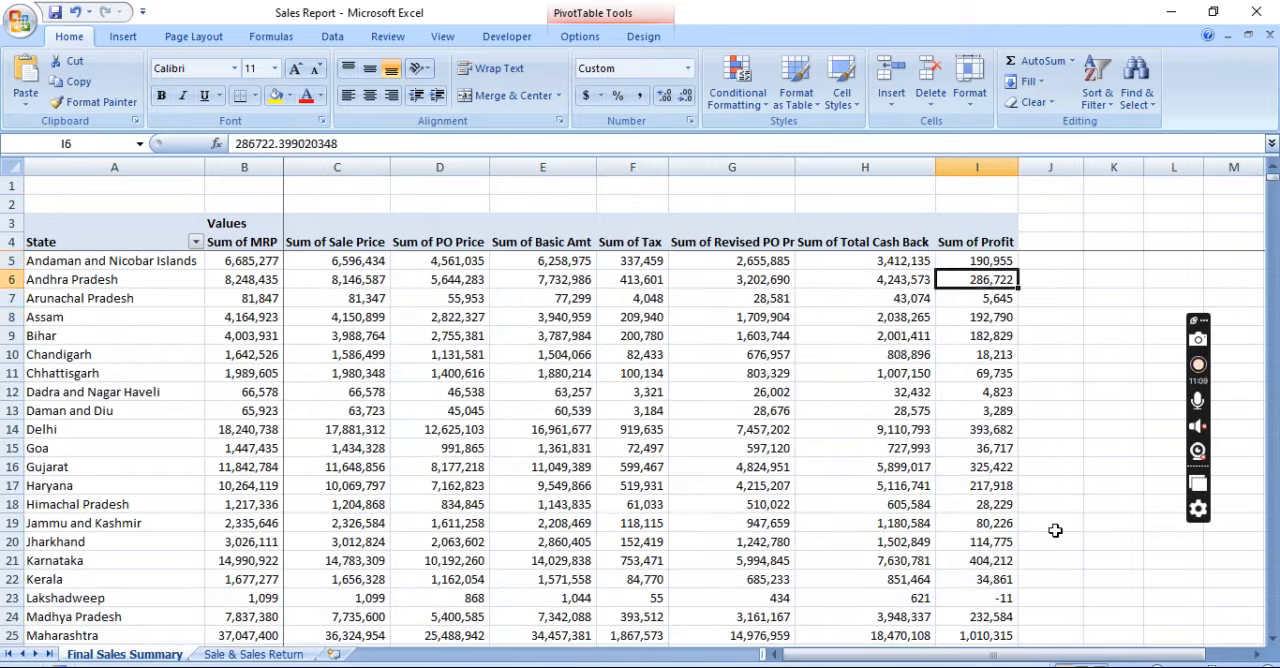
{"action": "key", "text": "ctrl+Down"}
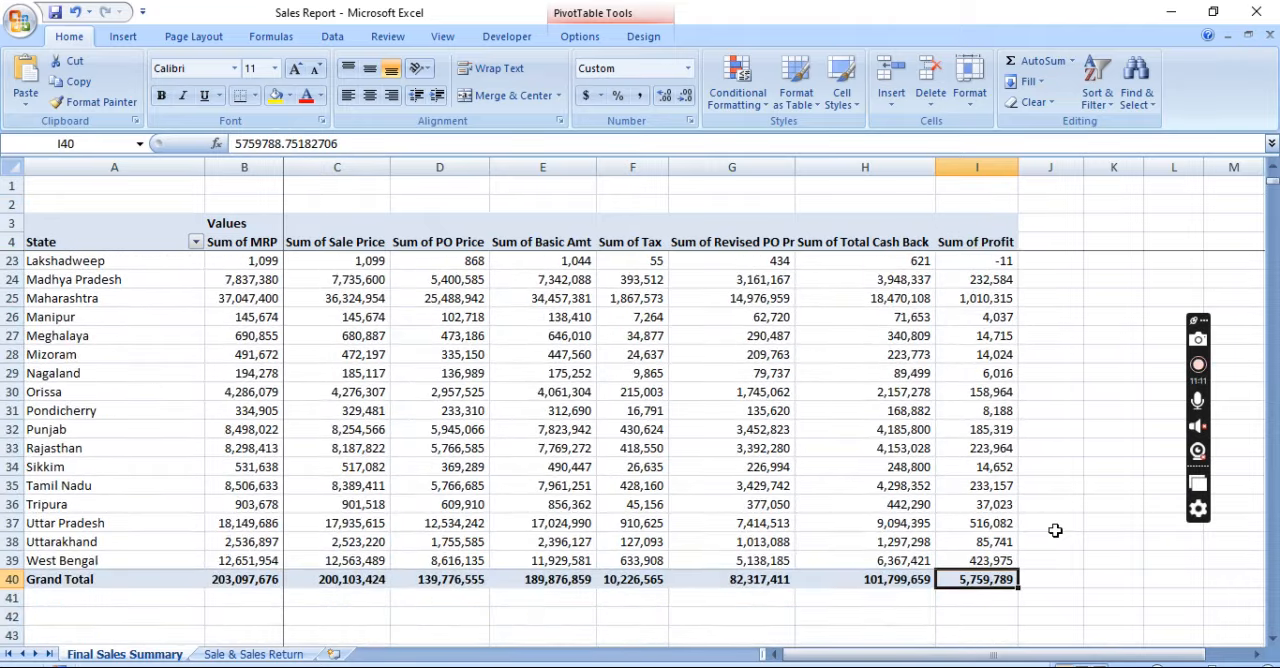
{"action": "key", "text": "Up"}
{"action": "key", "text": "Up"}
{"action": "key", "text": "Up"}
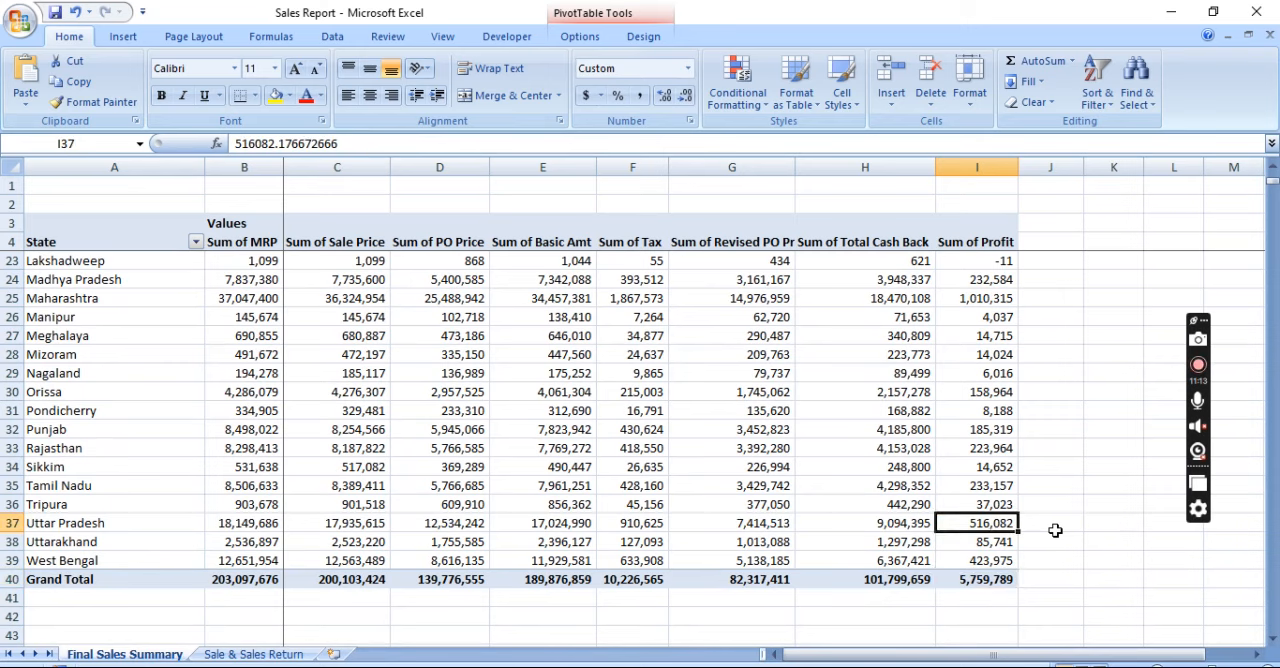
Show the PivotTable field list and select the Tripura cell in the Sum of Total Cash Back column
{"action": "left_click", "coordinate": [595, 39]}
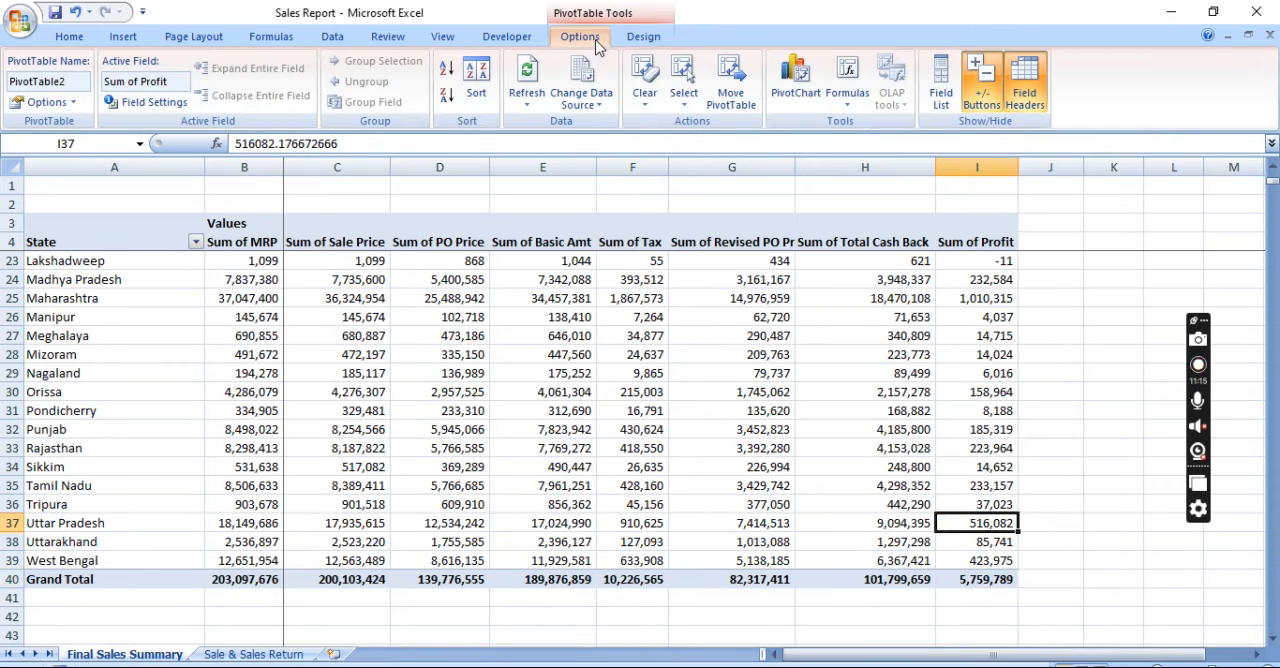
{"action": "left_click", "coordinate": [948, 104]}
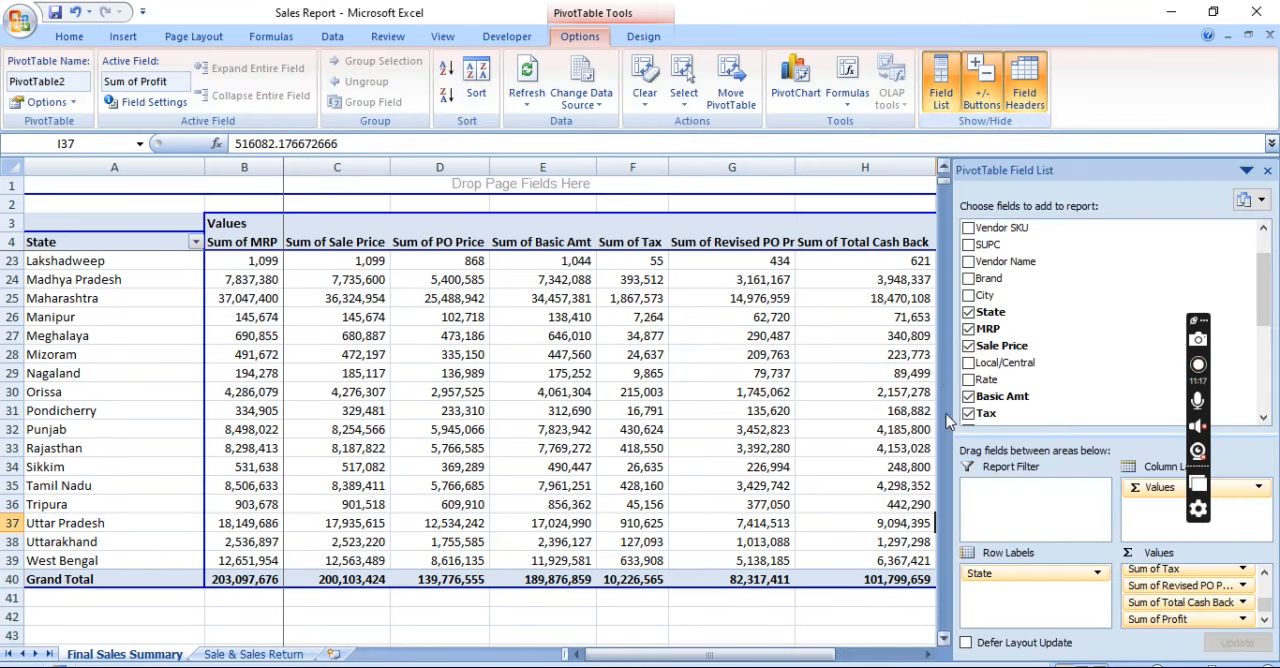
{"action": "left_click", "coordinate": [778, 622]}
{"action": "left_click", "coordinate": [802, 504]}
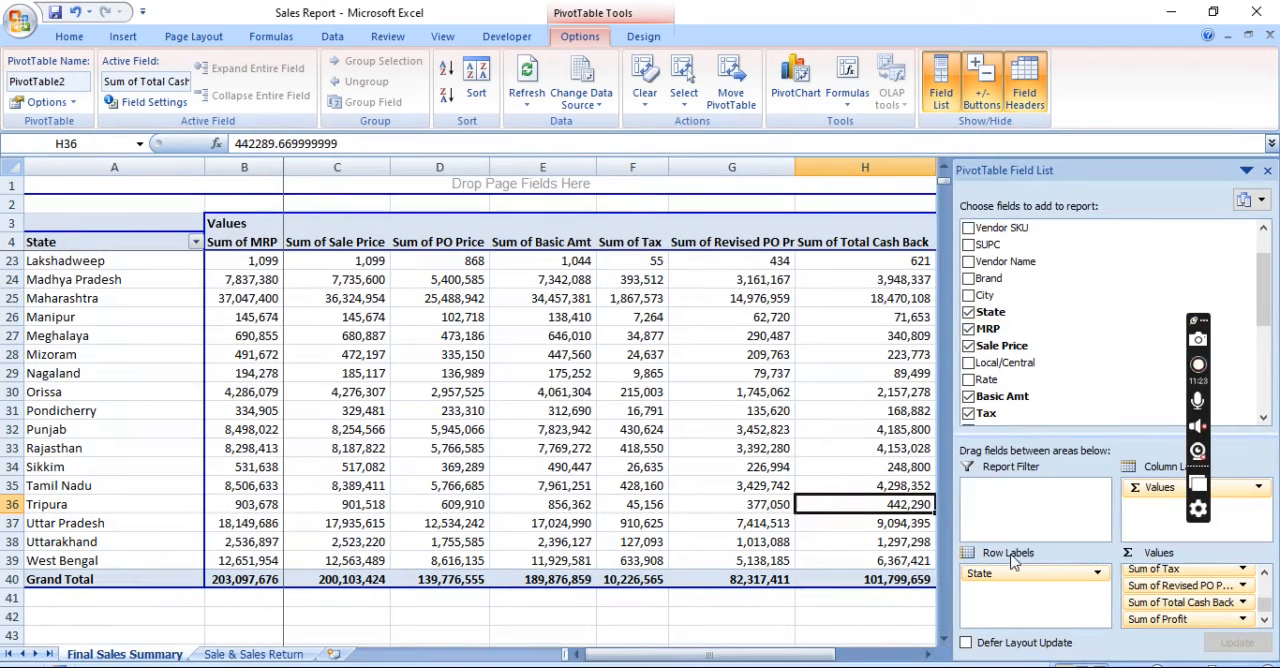
Replace State with Local/Central as the PivotTable's row label field
{"action": "left_click", "coordinate": [928, 654]}
{"action": "left_click", "coordinate": [928, 654]}
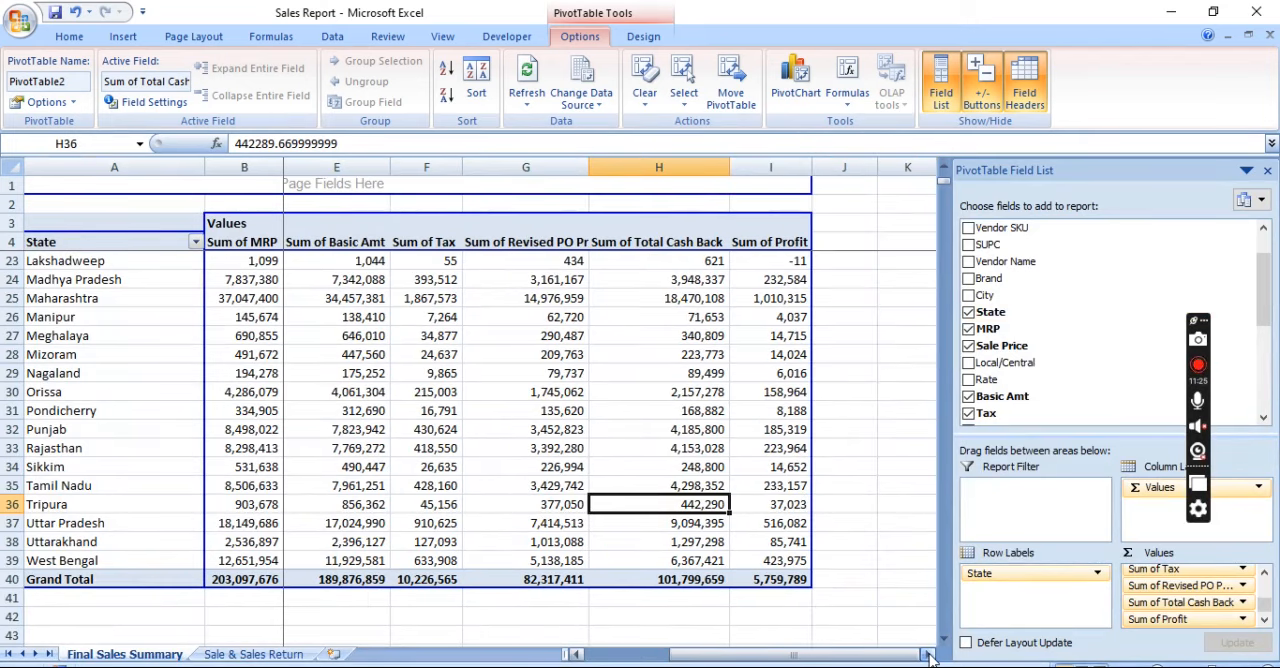
{"action": "left_click_drag", "start_coordinate": [1016, 570], "coordinate": [1068, 378]}
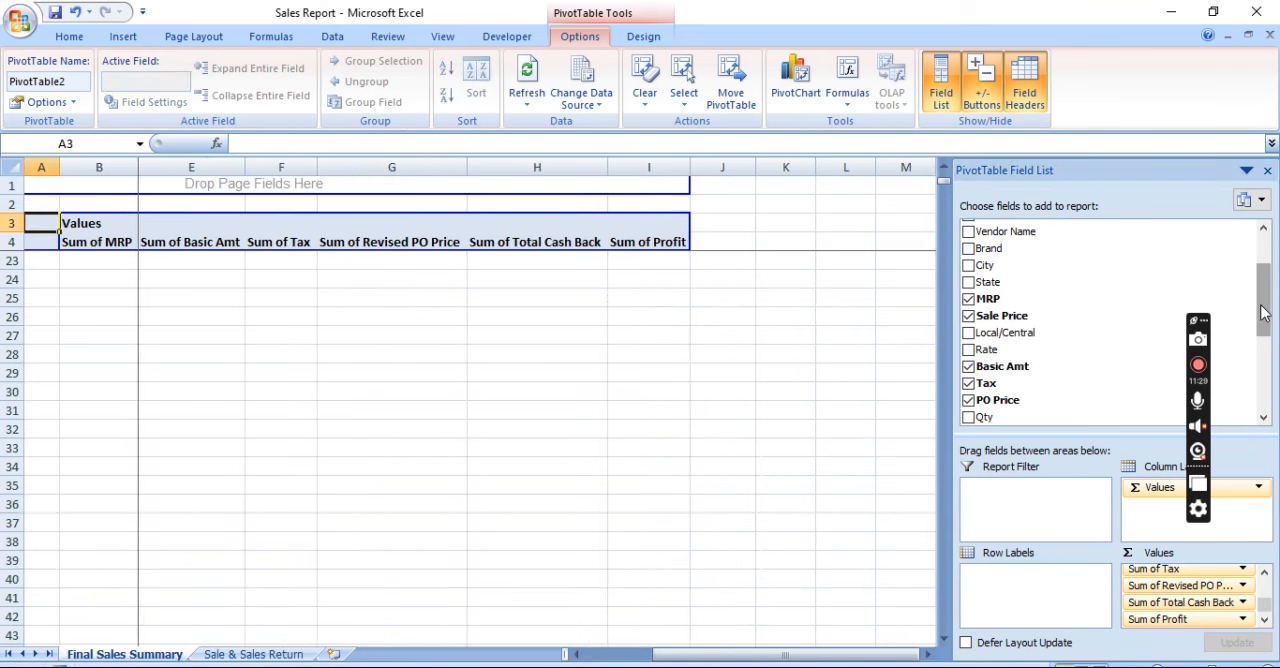
{"action": "left_click_drag", "start_coordinate": [1263, 313], "coordinate": [1263, 295]}
{"action": "left_click_drag", "start_coordinate": [1005, 384], "coordinate": [1000, 593]}
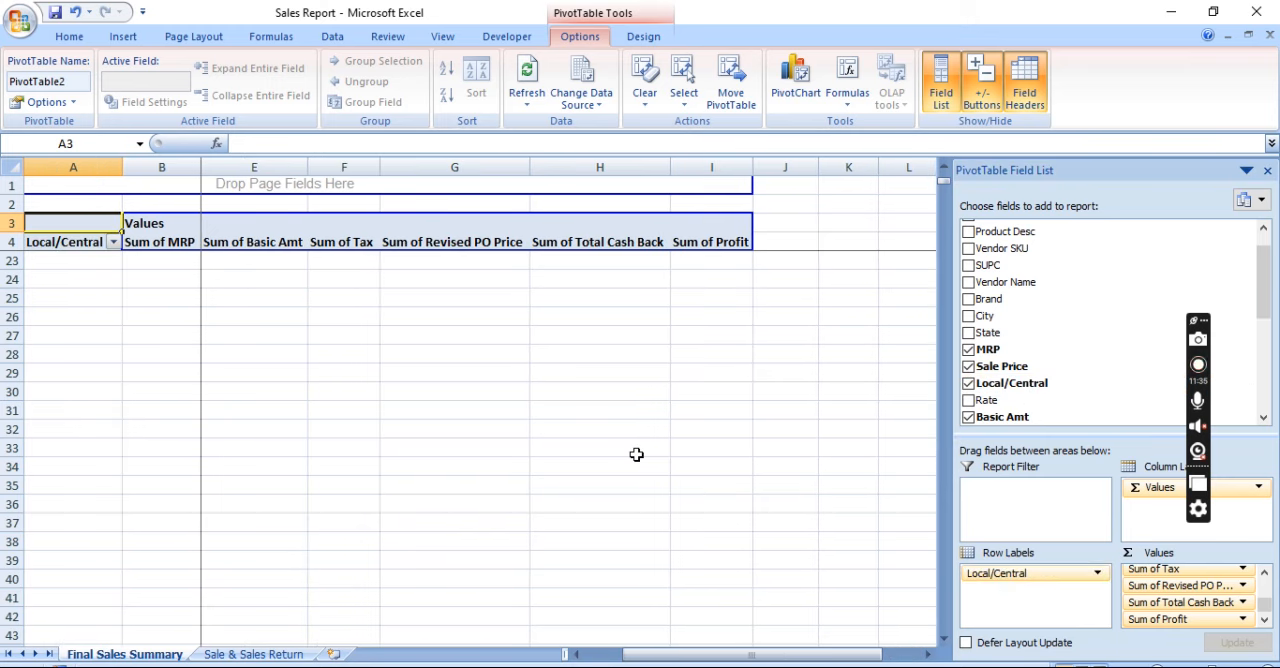
Review the Central, Local and Grand Total rows across the value columns, ending with Sum of Profit for Central
{"action": "key", "text": "Down"}
{"action": "key", "text": "Down"}
{"action": "key", "text": "Down"}
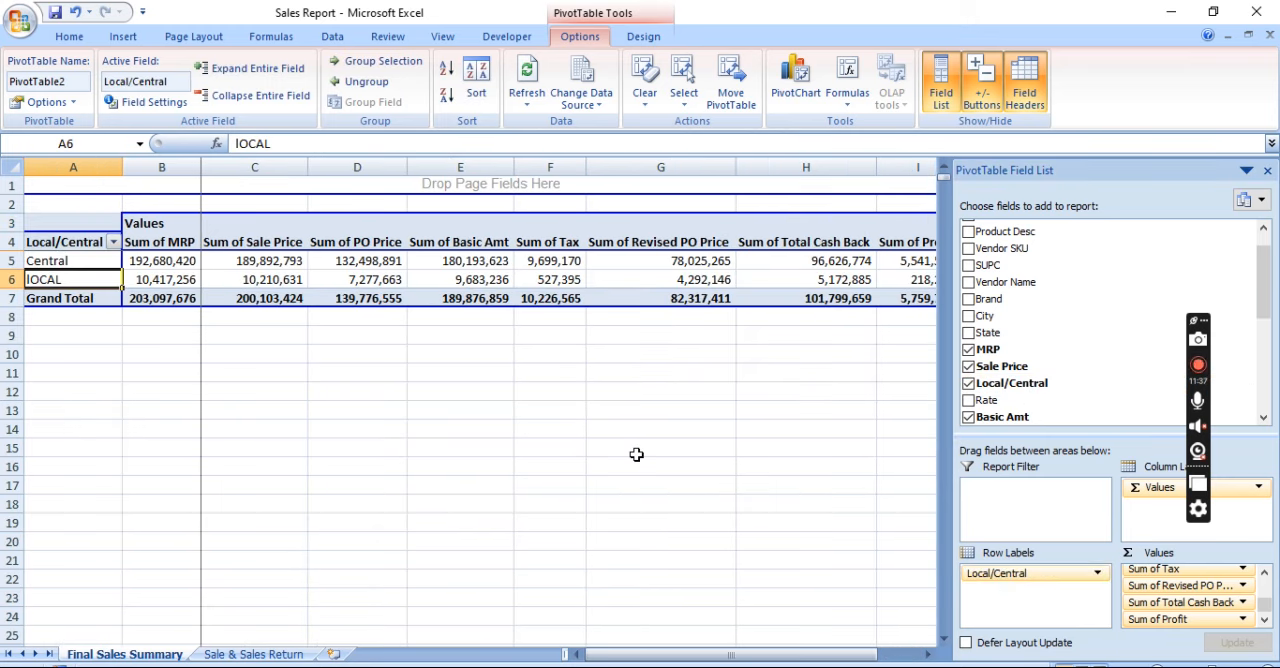
{"action": "key", "text": "Down"}
{"action": "key", "text": "Down"}
{"action": "key", "text": "Right"}
{"action": "key", "text": "Right"}
{"action": "key", "text": "Right"}
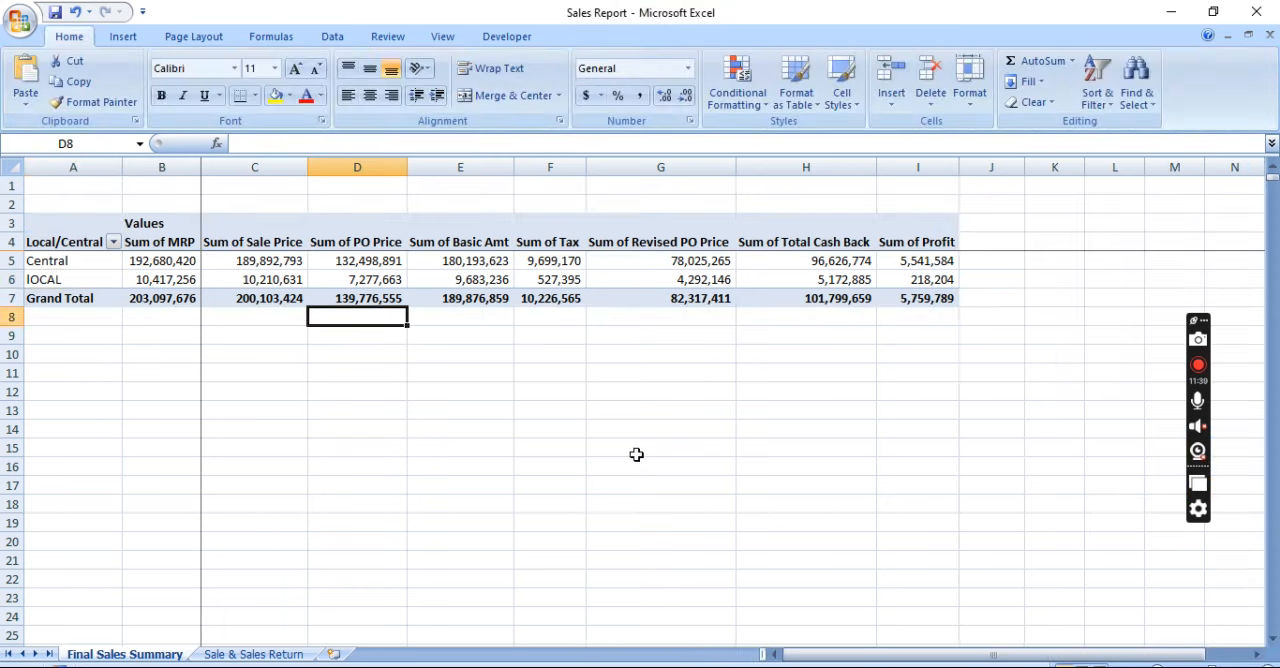
{"action": "key", "text": "Up"}
{"action": "key", "text": "Right"}
{"action": "key", "text": "Right"}
{"action": "key", "text": "Right"}
{"action": "key", "text": "Right"}
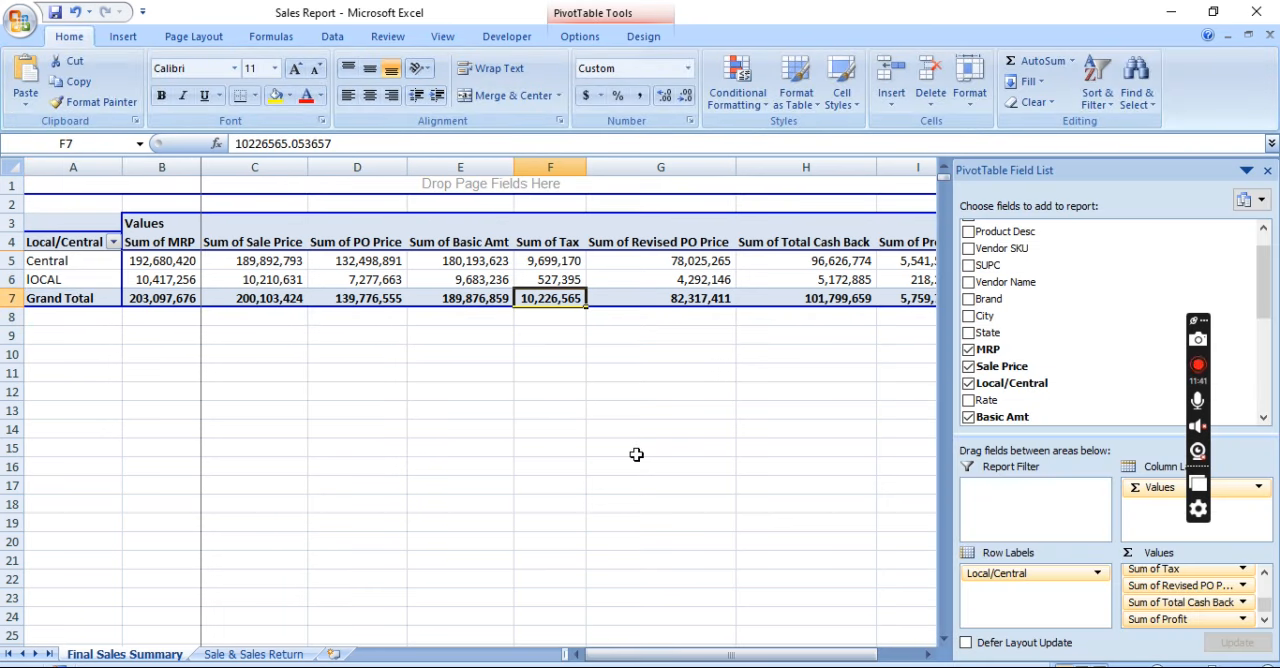
{"action": "key", "text": "Right"}
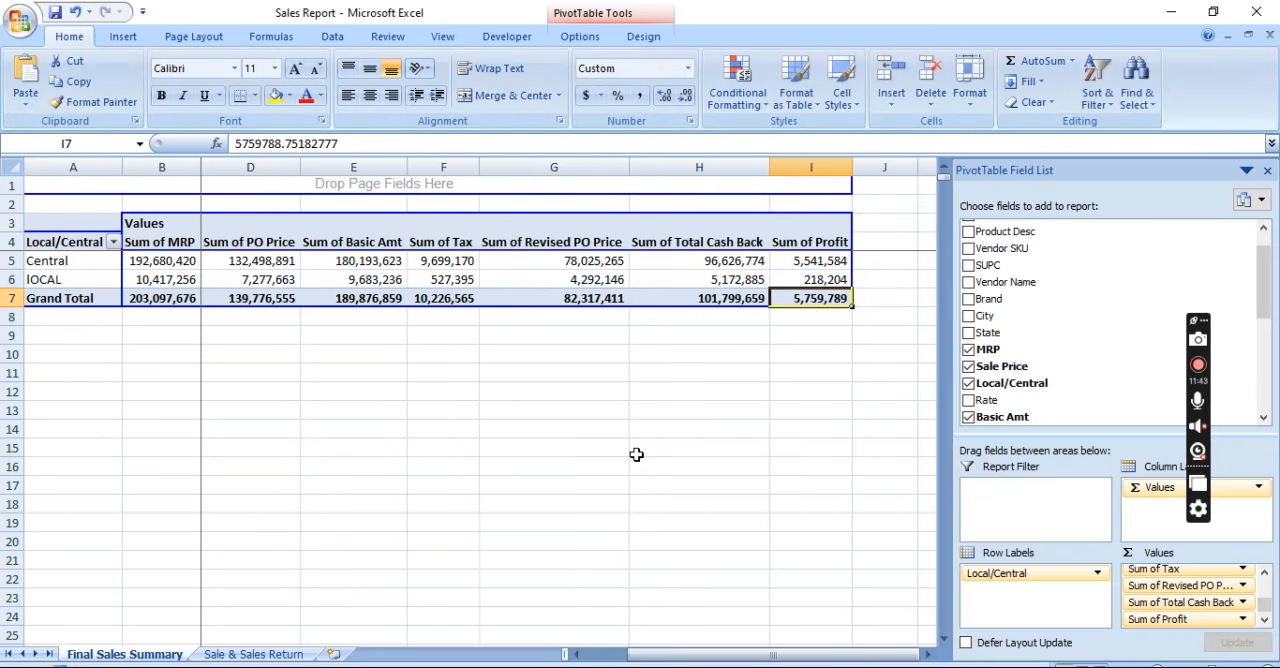
{"action": "key", "text": "Up"}
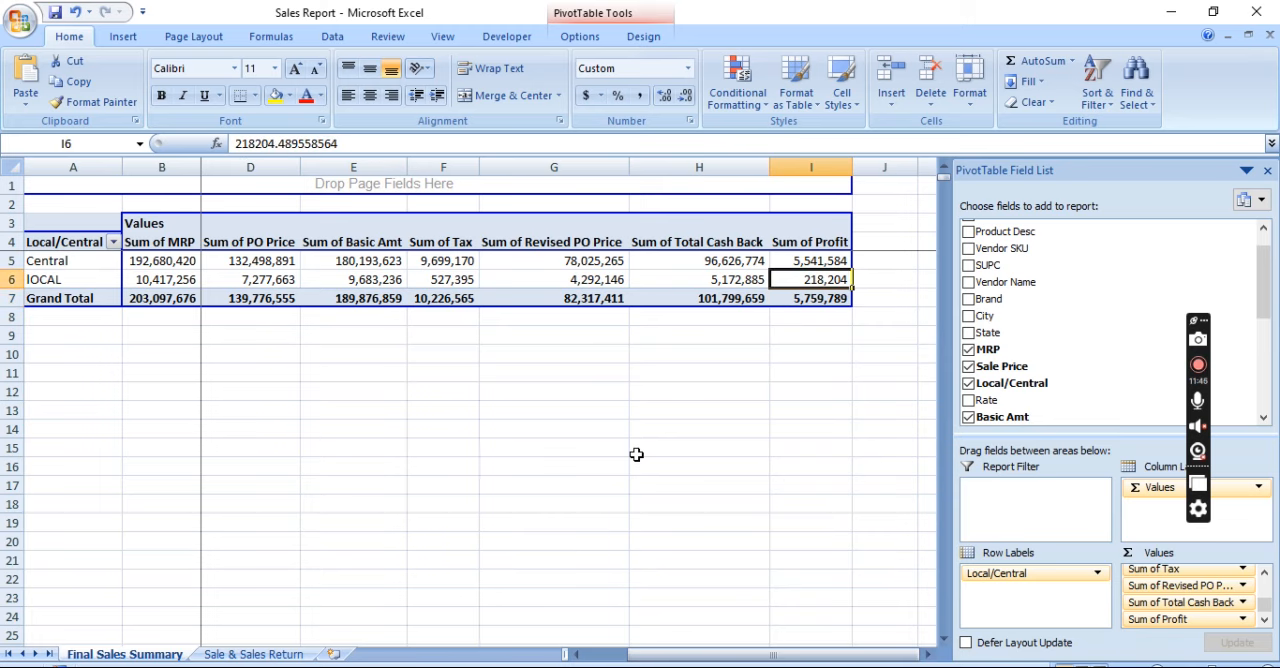
{"action": "key", "text": "Up"}
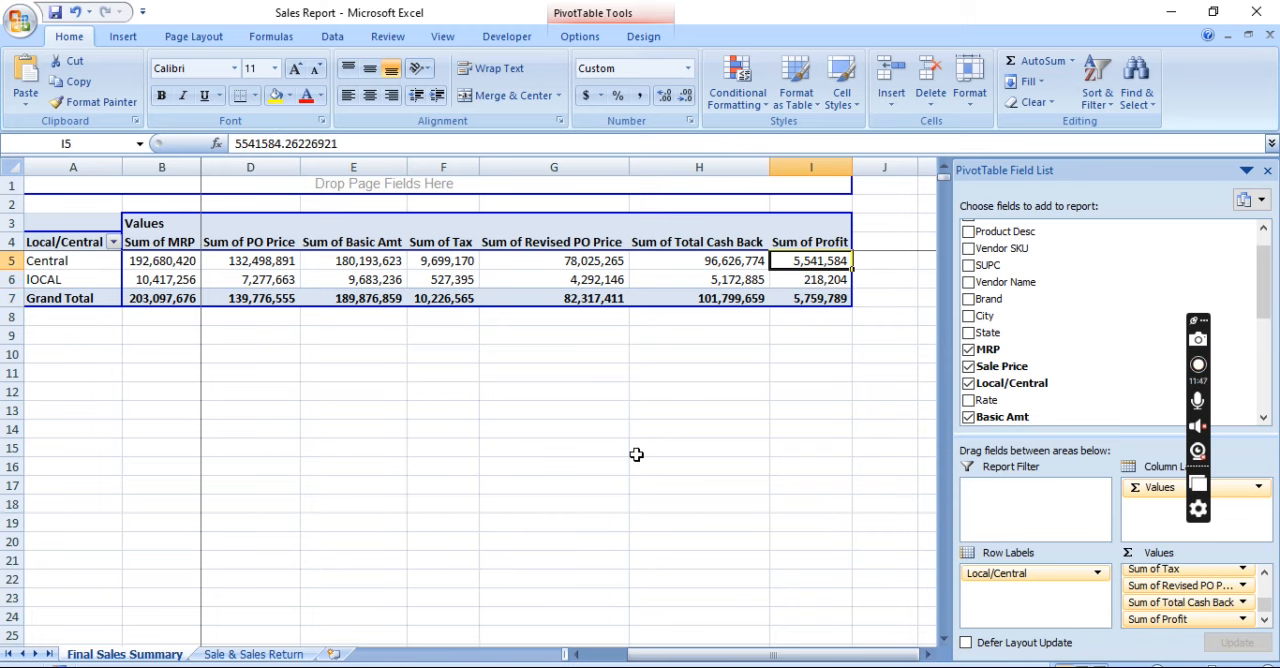
Select the Sum of Tax values for Central, Local and Grand Total to examine them
{"action": "key", "text": "Right"}
{"action": "key", "text": "Left"}
{"action": "key", "text": "Left"}
{"action": "key", "text": "Left"}
{"action": "key", "text": "Left"}
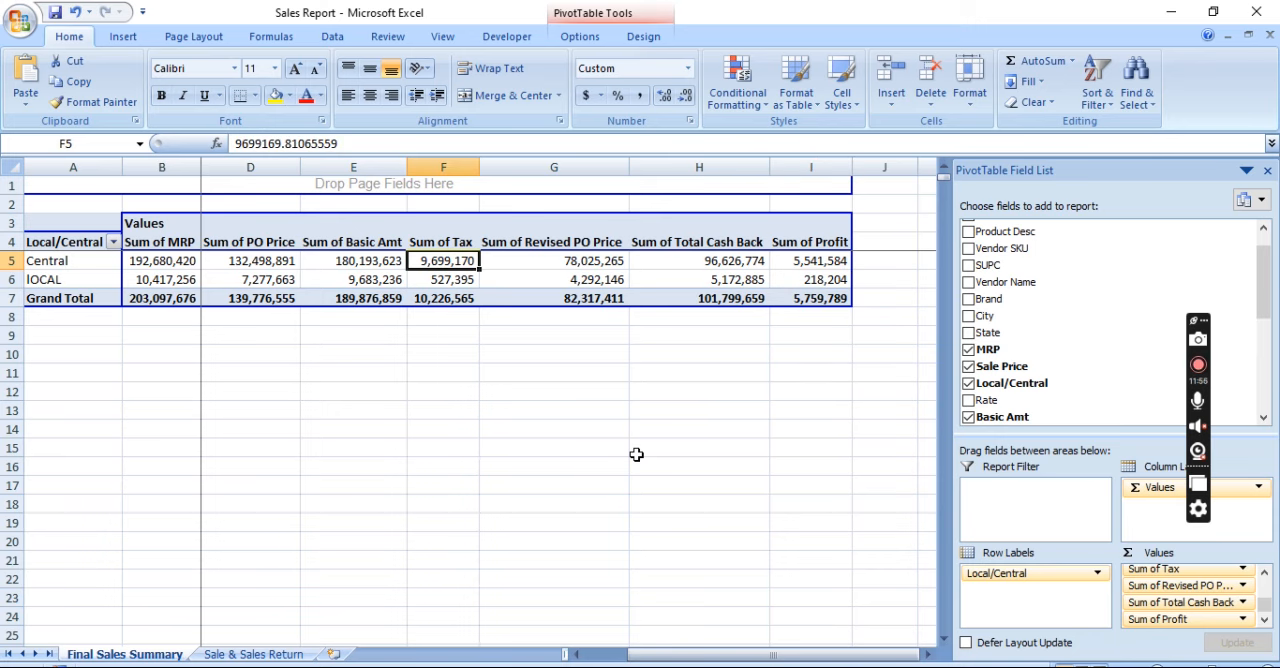
{"action": "key", "text": "shift+Down"}
{"action": "key", "text": "shift+Down"}
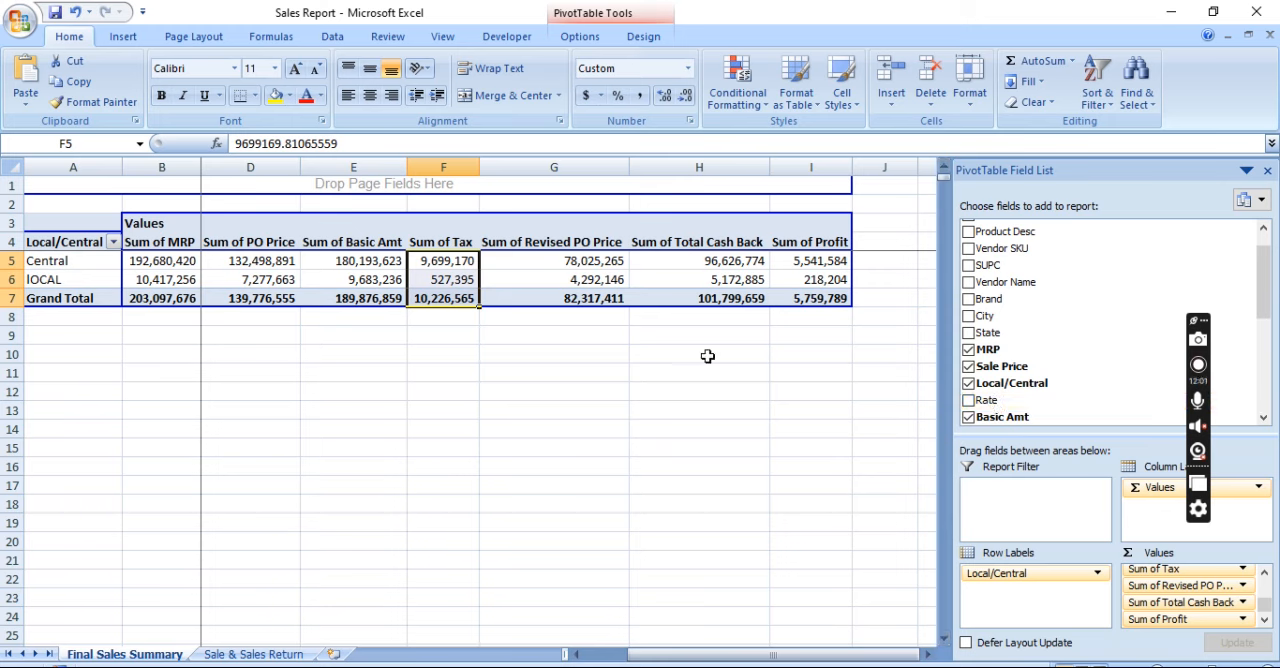
Replace Local/Central with Locations as the PivotTable's row label field
{"action": "left_click_drag", "start_coordinate": [1263, 292], "coordinate": [1259, 388]}
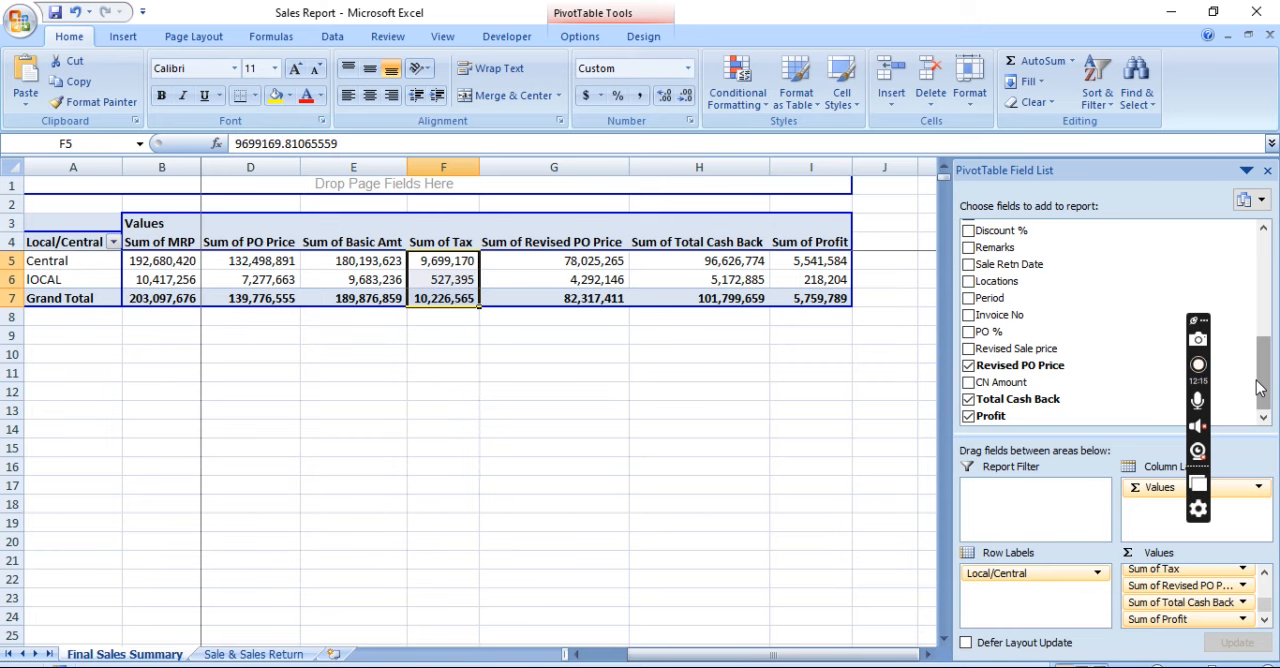
{"action": "left_click_drag", "start_coordinate": [1045, 573], "coordinate": [1085, 405]}
{"action": "left_click_drag", "start_coordinate": [997, 281], "coordinate": [1005, 597]}
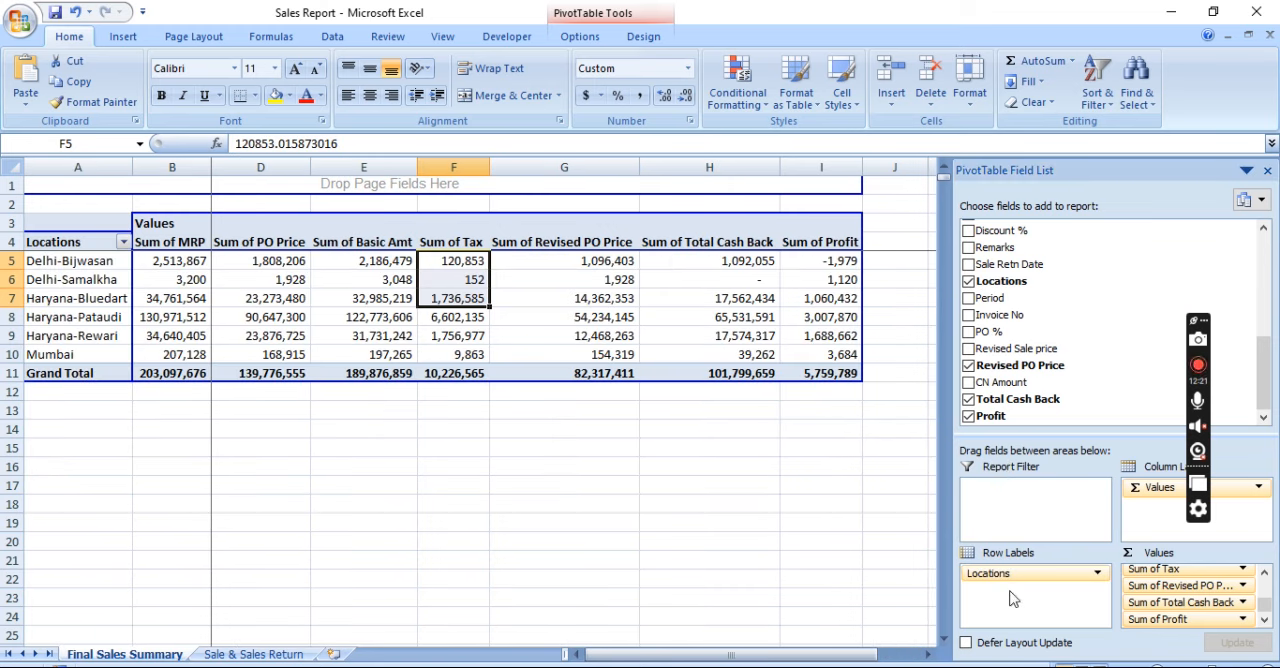
Examine the summary by location across the value columns, ending at Sum of Sale Price for Haryana-Pataudi
{"action": "left_click", "coordinate": [778, 514]}
{"action": "key", "text": "Left"}
{"action": "key", "text": "Left"}
{"action": "key", "text": "Left"}
{"action": "key", "text": "Left"}
{"action": "key", "text": "Left"}
{"action": "key", "text": "Left"}
{"action": "key", "text": "Left"}
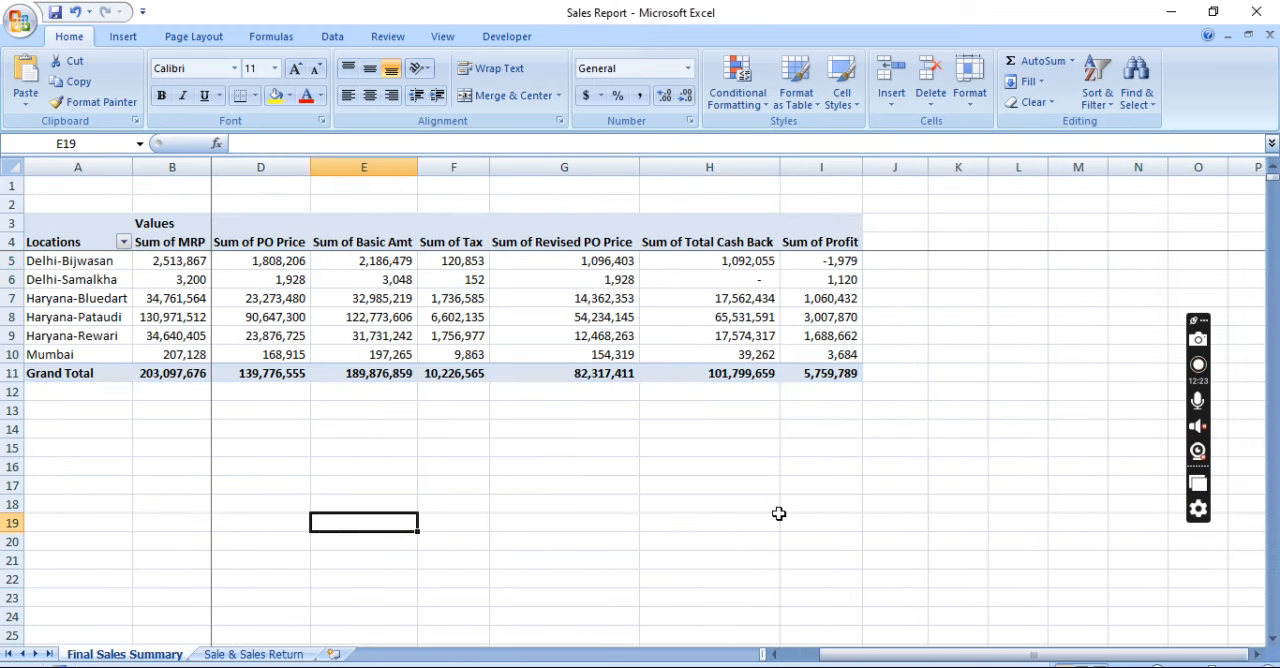
{"action": "key", "text": "Right"}
{"action": "key", "text": "Right"}
{"action": "key", "text": "Right"}
{"action": "key", "text": "Right"}
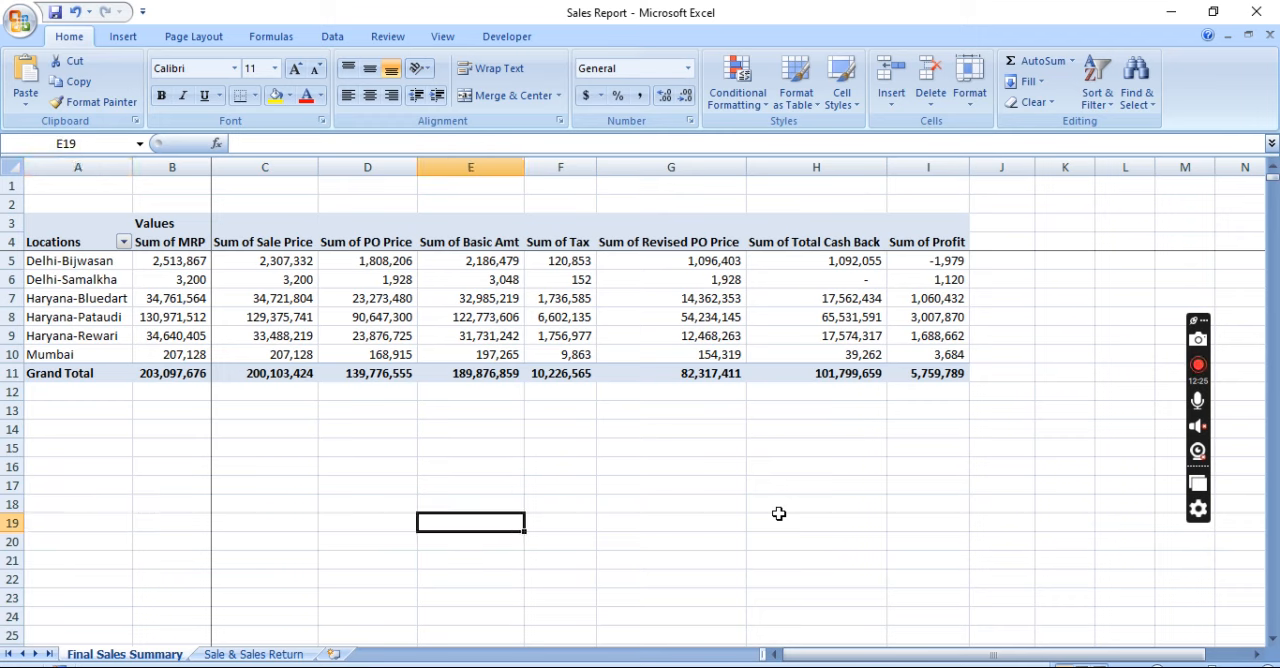
{"action": "left_click", "coordinate": [1020, 298]}
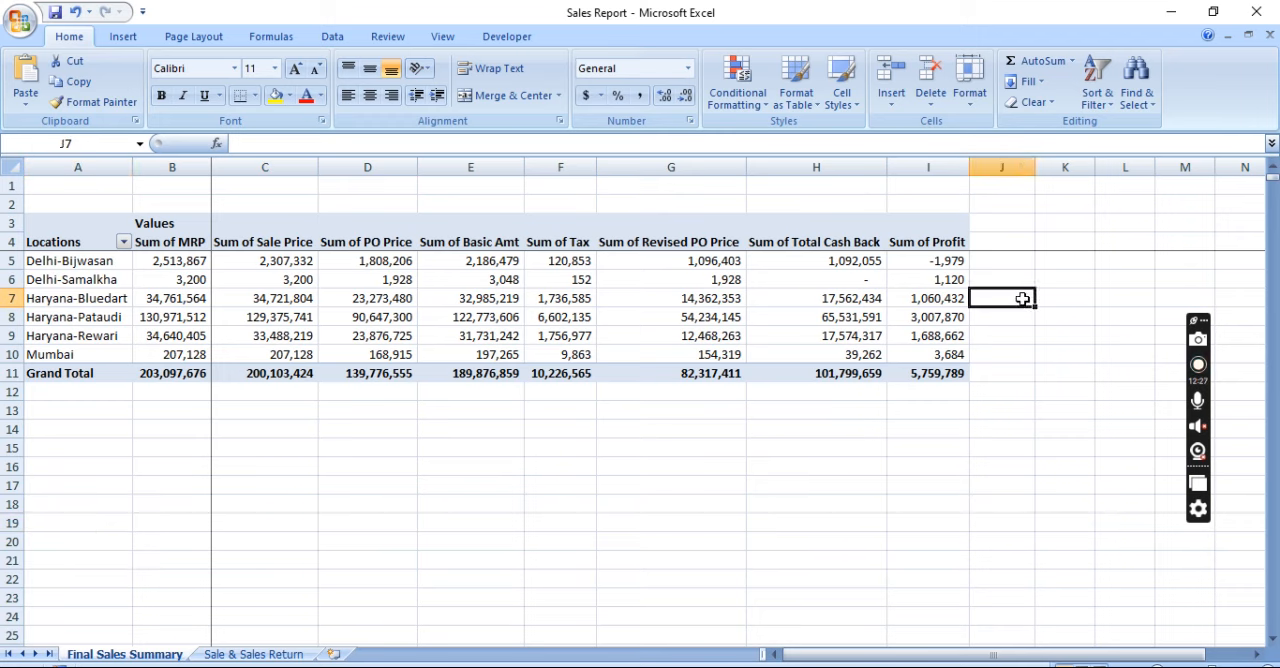
{"action": "key", "text": "Left"}
{"action": "key", "text": "Left"}
{"action": "key", "text": "Left"}
{"action": "key", "text": "Left"}
{"action": "key", "text": "Left"}
{"action": "key", "text": "Left"}
{"action": "key", "text": "Left"}
{"action": "key", "text": "Left"}
{"action": "key", "text": "Left"}
{"action": "key", "text": "Right"}
{"action": "key", "text": "Right"}
{"action": "key", "text": "Down"}
{"action": "key", "text": "Down"}
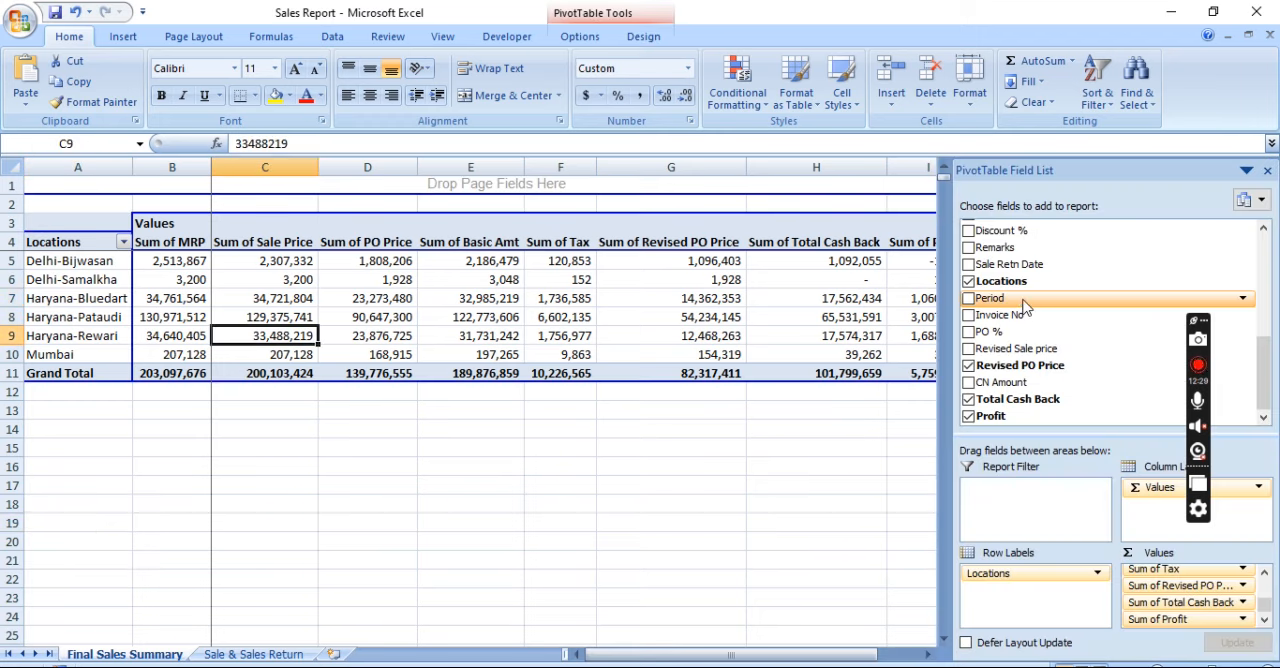
{"action": "key", "text": "Up"}
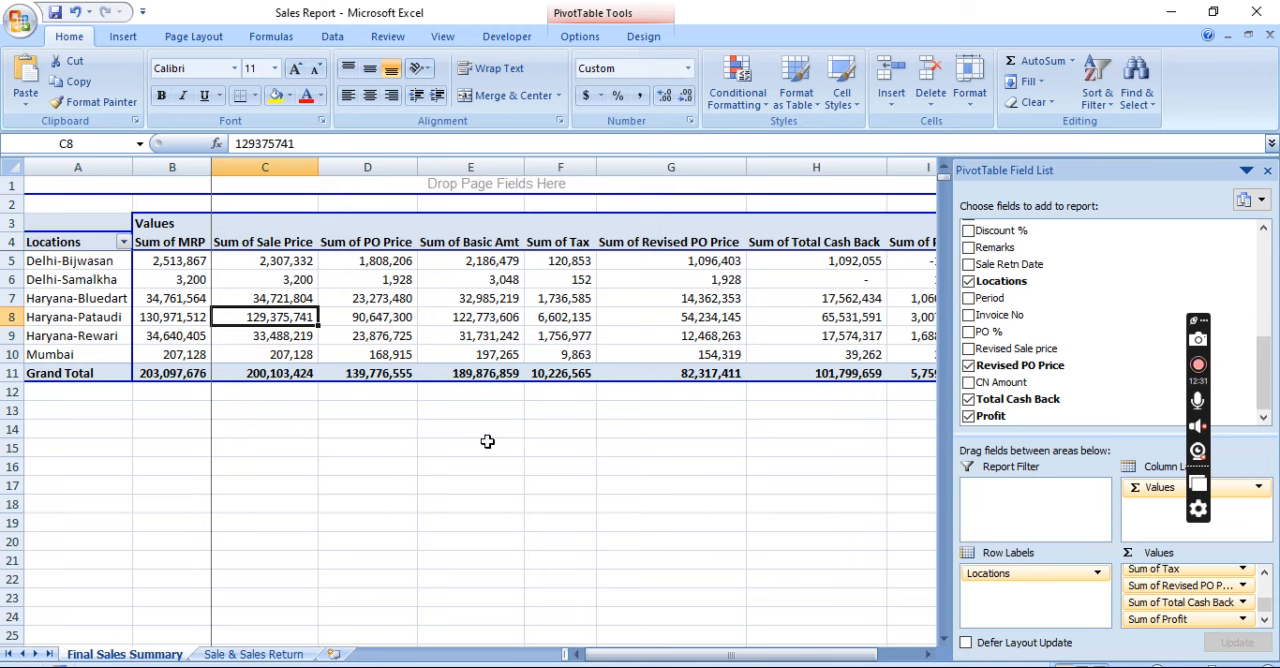
Close the PivotTable field list and unhide the Final Sales Report sheet
{"action": "left_click", "coordinate": [1267, 171]}
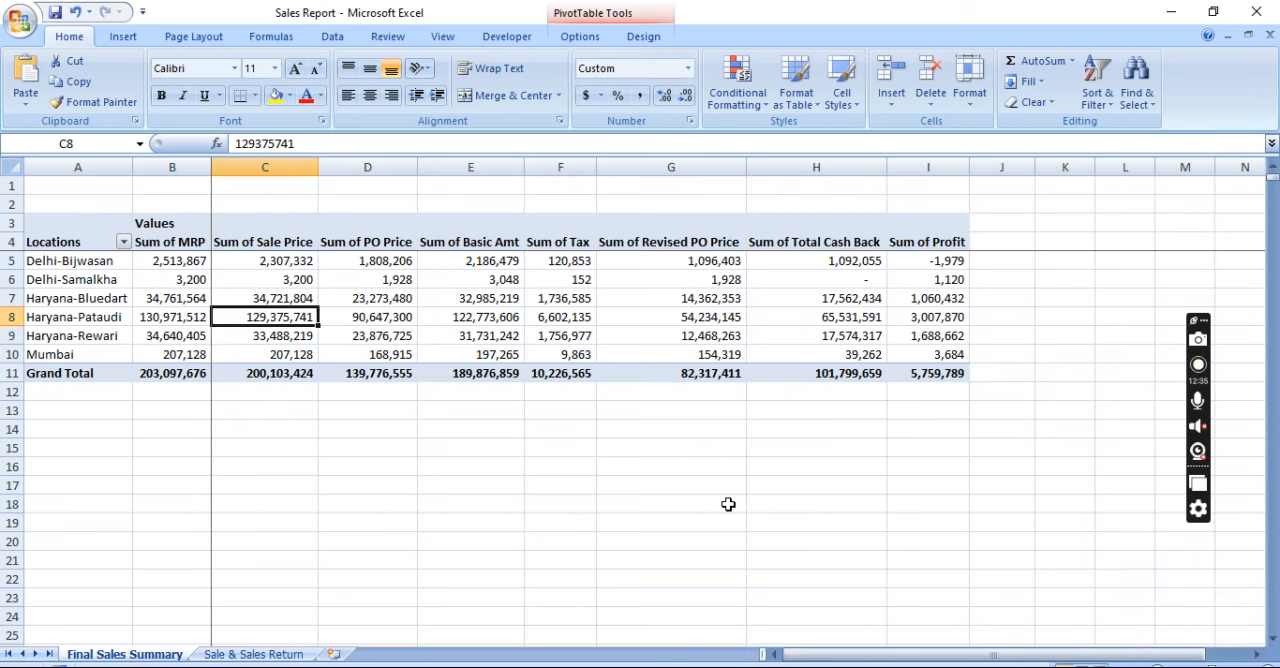
{"action": "key", "text": "alt+o"}
{"action": "key", "text": "h"}
{"action": "key", "text": "u"}
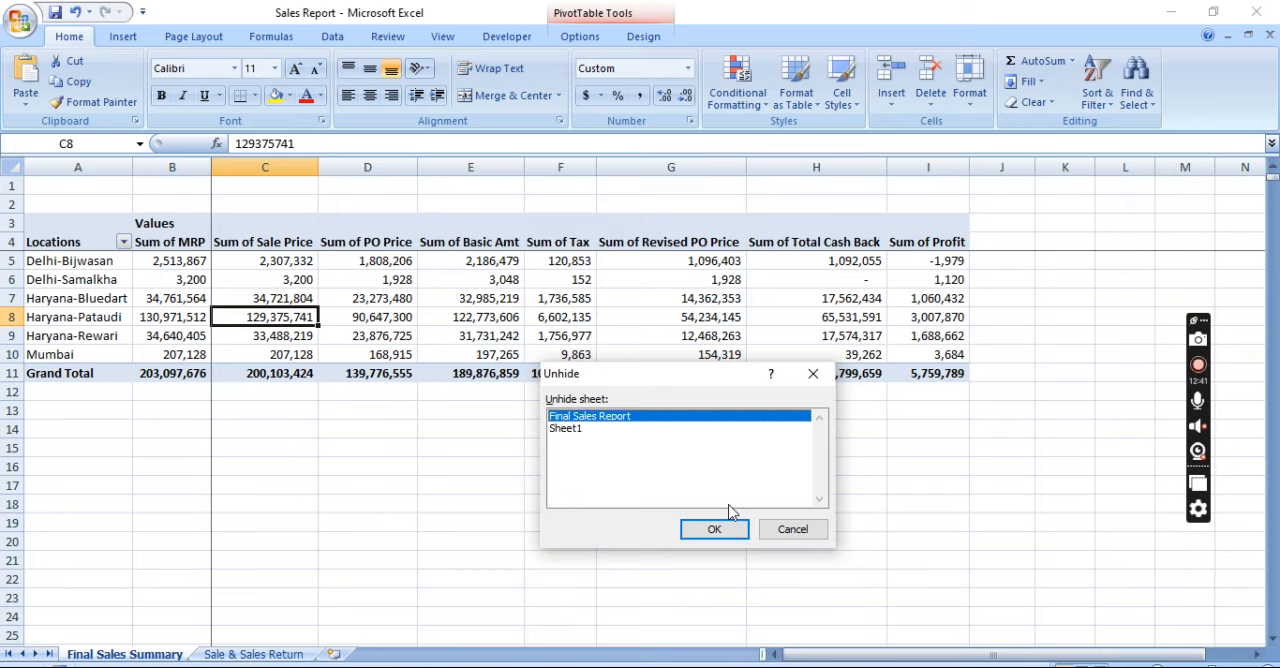
{"action": "left_click", "coordinate": [724, 527]}
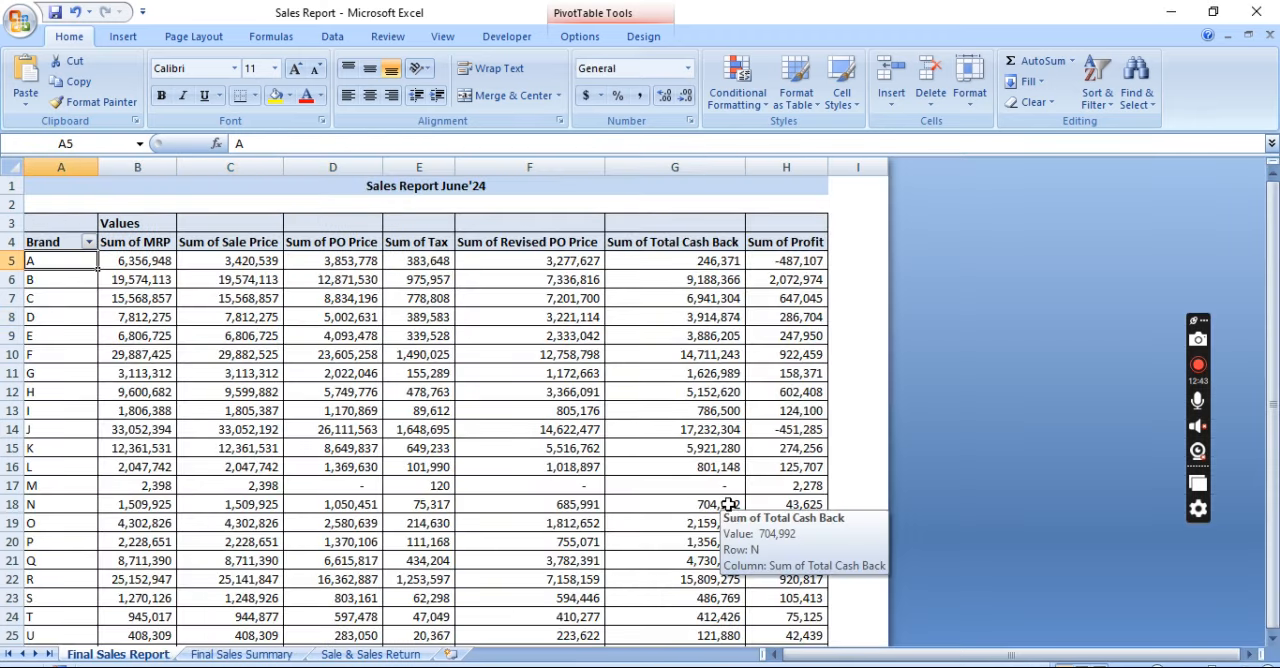
Look through the brand-wise Final Sales Report down to its Grand Total row and return to its title
{"action": "key", "text": "ctrl+Down"}
{"action": "key", "text": "ctrl+Down"}
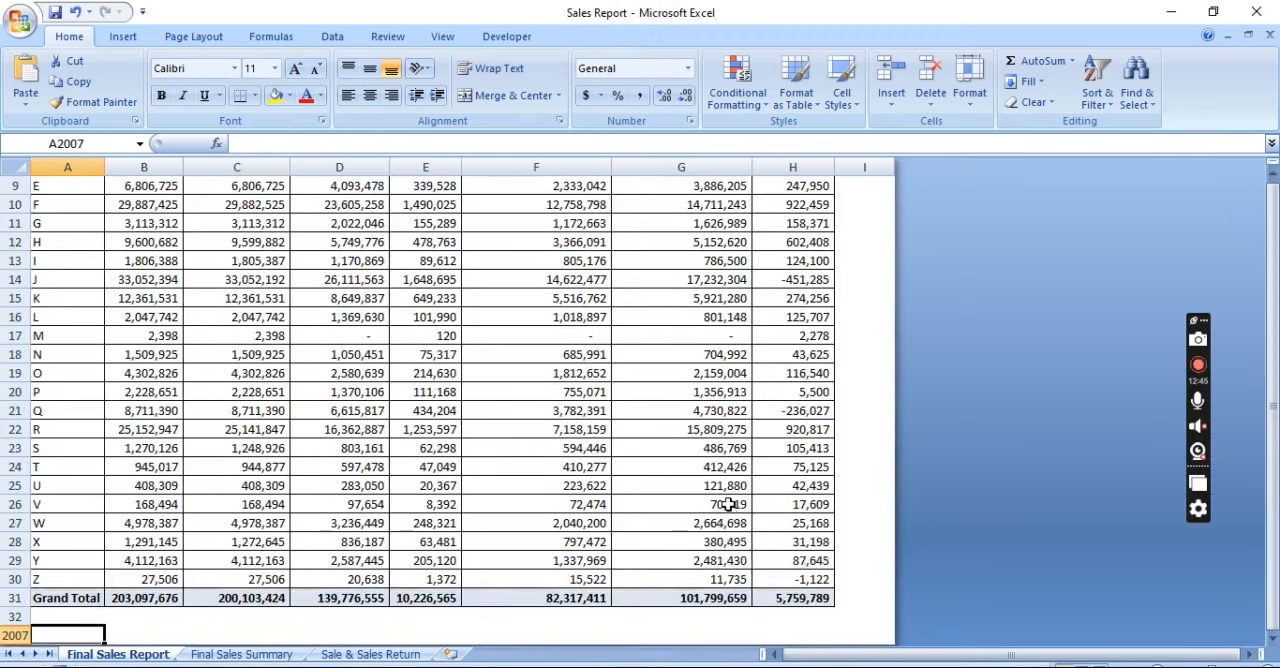
{"action": "key", "text": "ctrl+Up"}
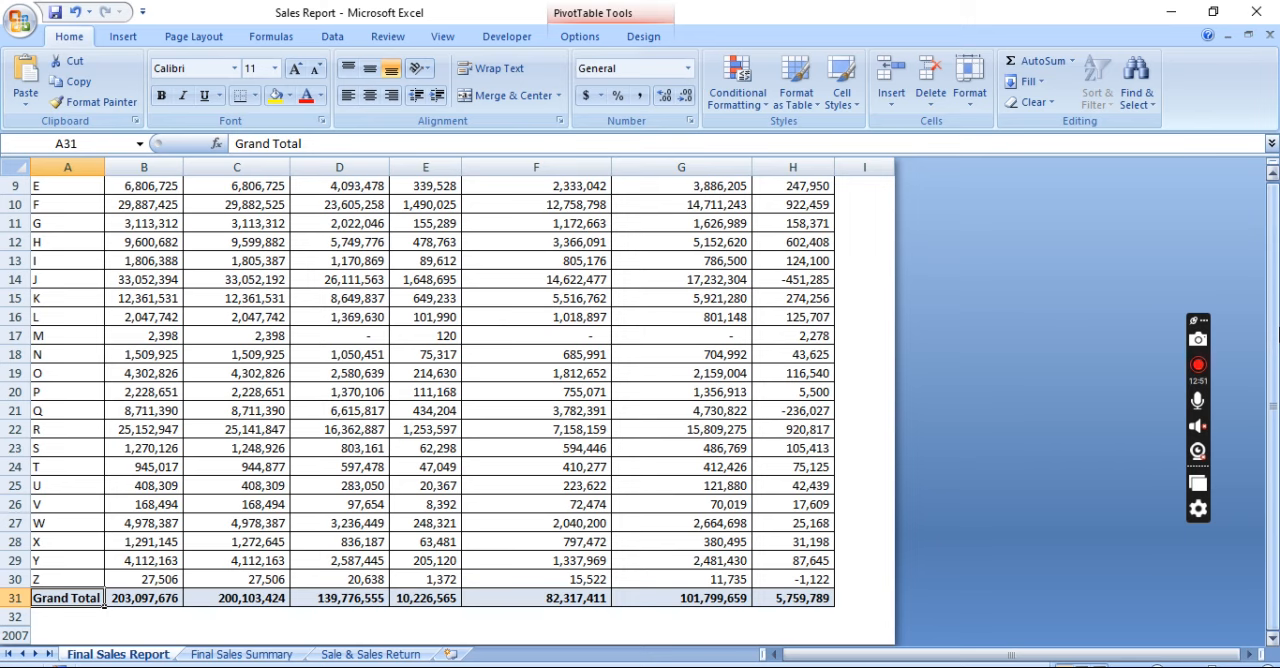
{"action": "scroll", "coordinate": [1272, 337], "scroll_direction": "up", "scroll_amount": 3}
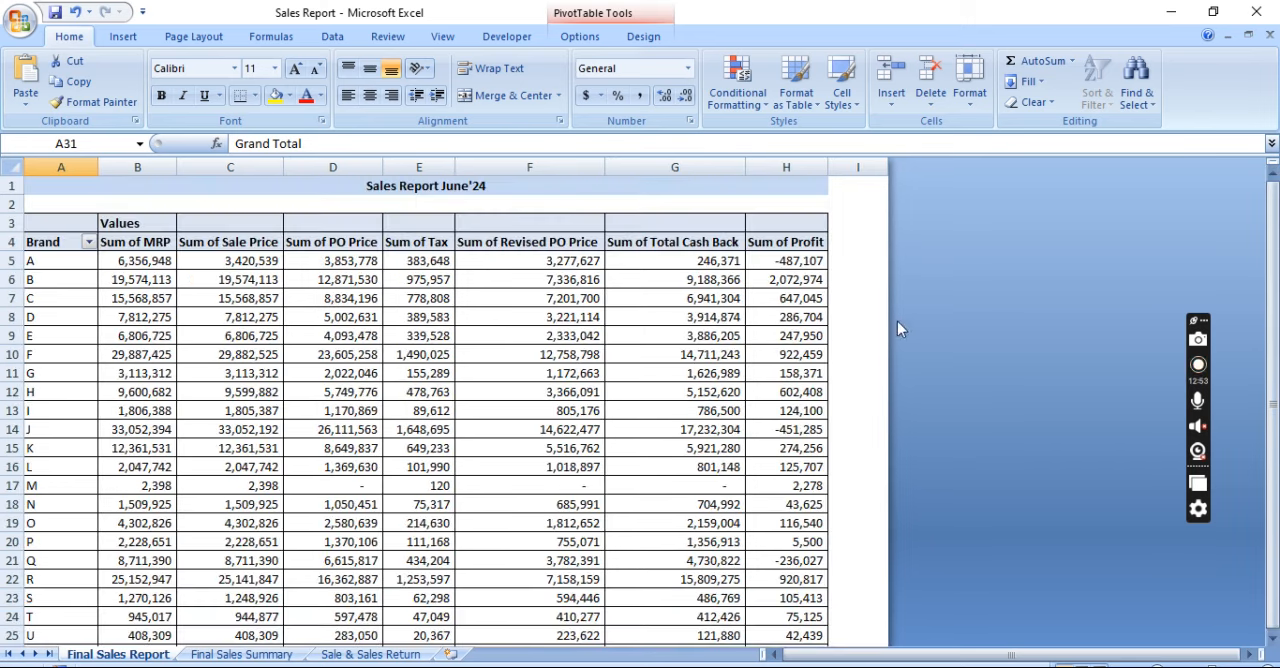
Review the Sum of Profit values for brands A to G, finishing on brand A
{"action": "left_click", "coordinate": [845, 316]}
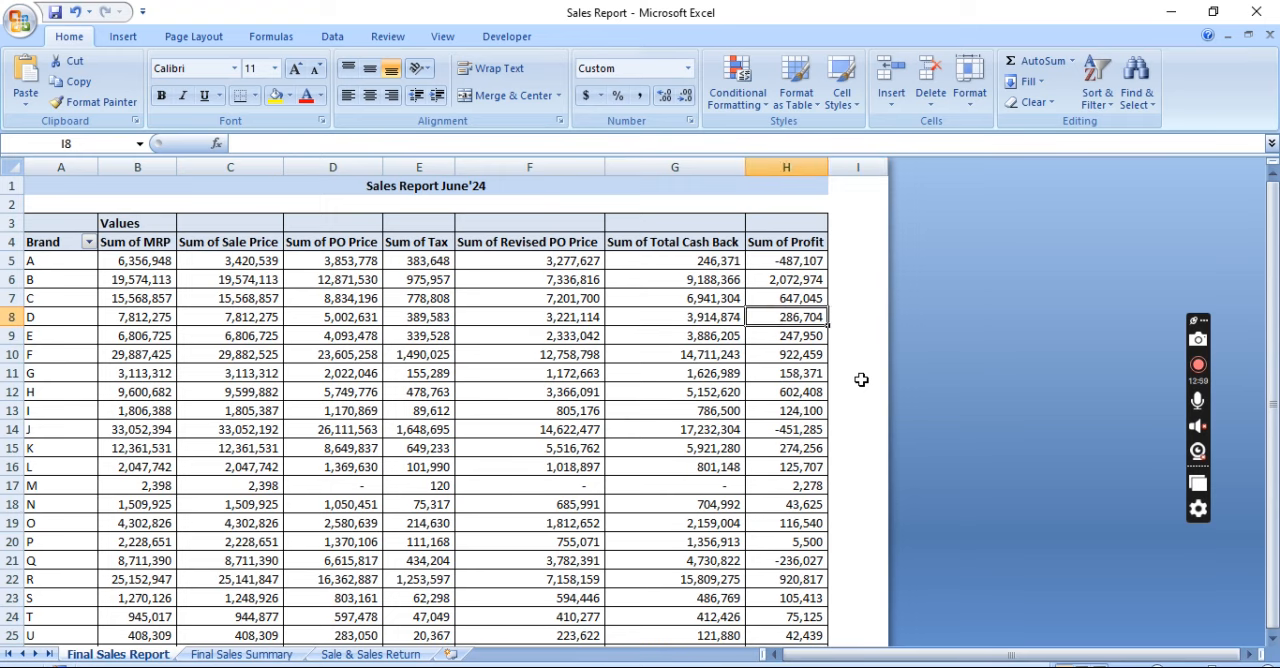
{"action": "key", "text": "Left"}
{"action": "key", "text": "Left"}
{"action": "key", "text": "Right"}
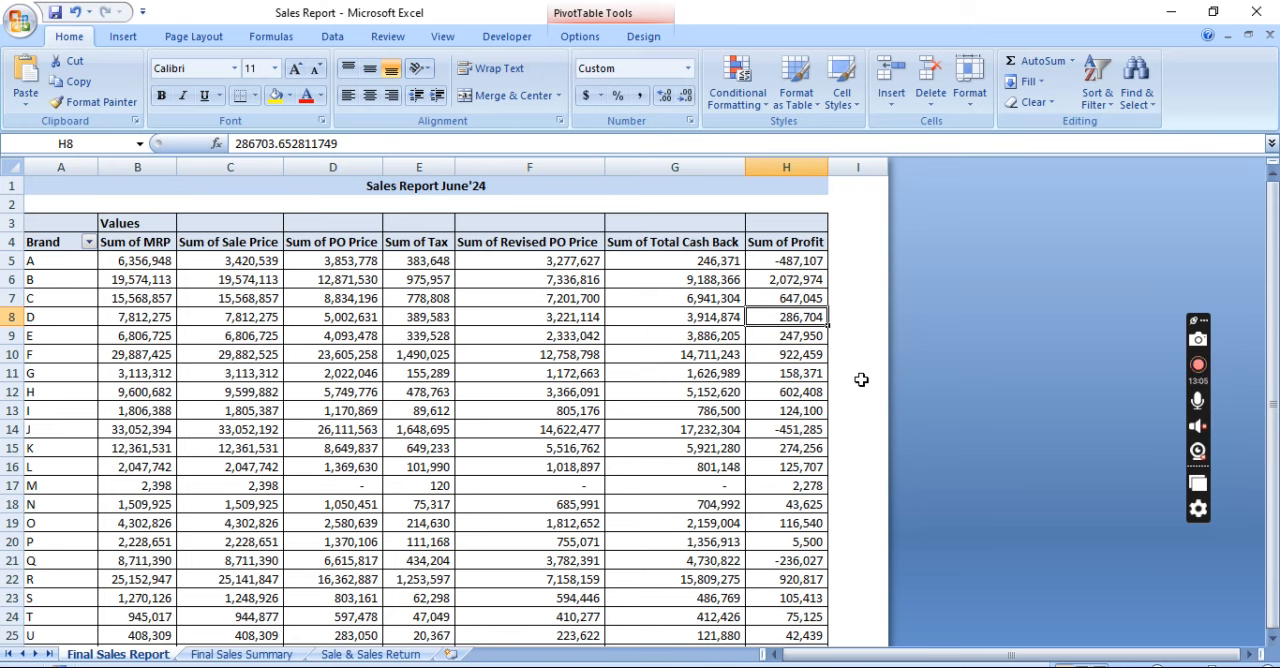
{"action": "key", "text": "Down"}
{"action": "key", "text": "Down"}
{"action": "key", "text": "Down"}
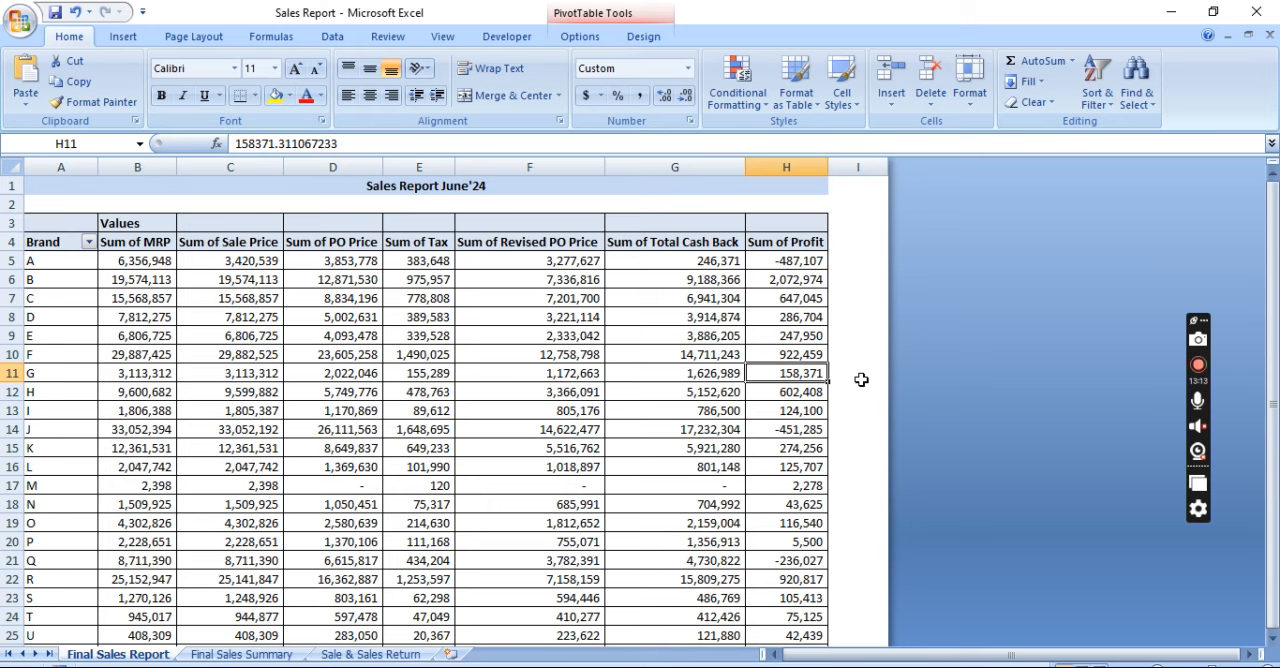
{"action": "key", "text": "Up"}
{"action": "key", "text": "Up"}
{"action": "key", "text": "Up"}
{"action": "key", "text": "Up"}
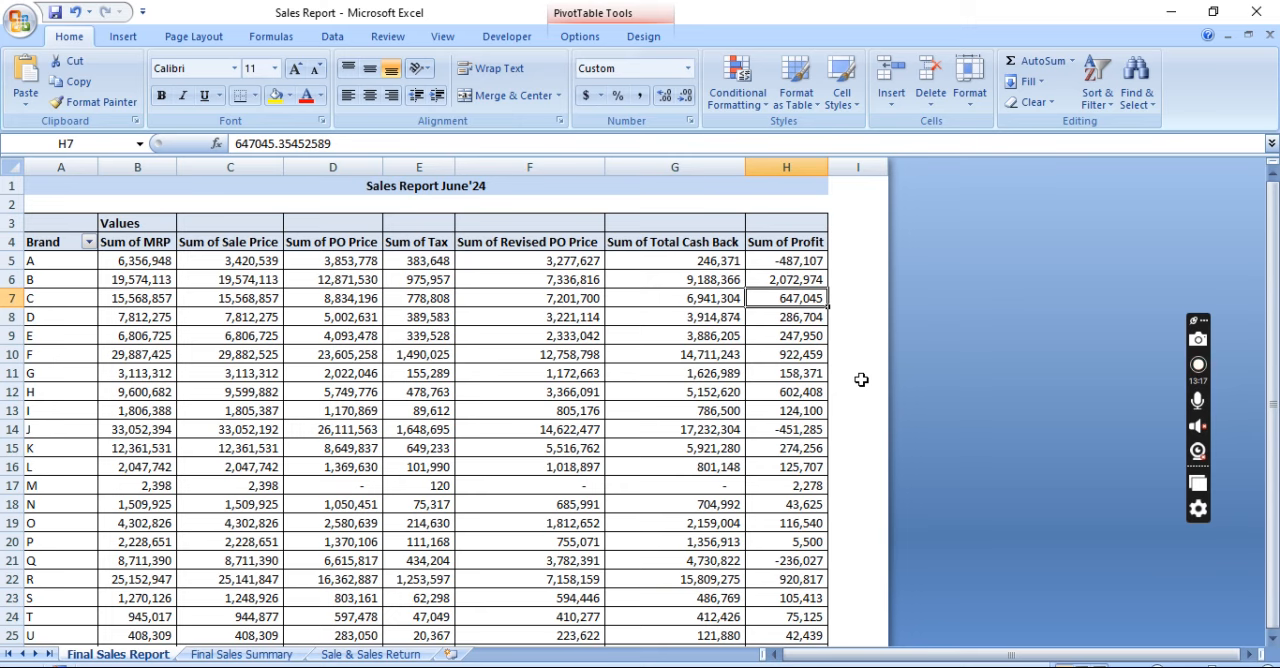
{"action": "key", "text": "Up"}
{"action": "key", "text": "Up"}
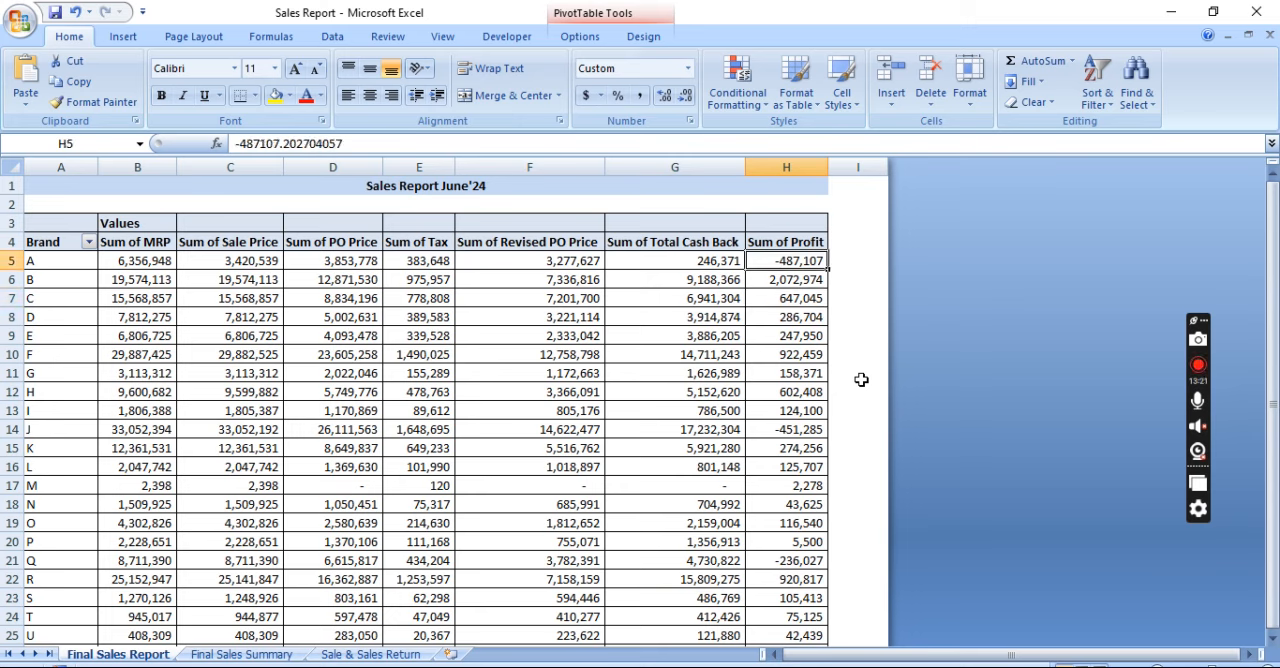
Highlight the brand A row and check its price, tax, cash back and profit values
{"action": "key", "text": "shift+space"}
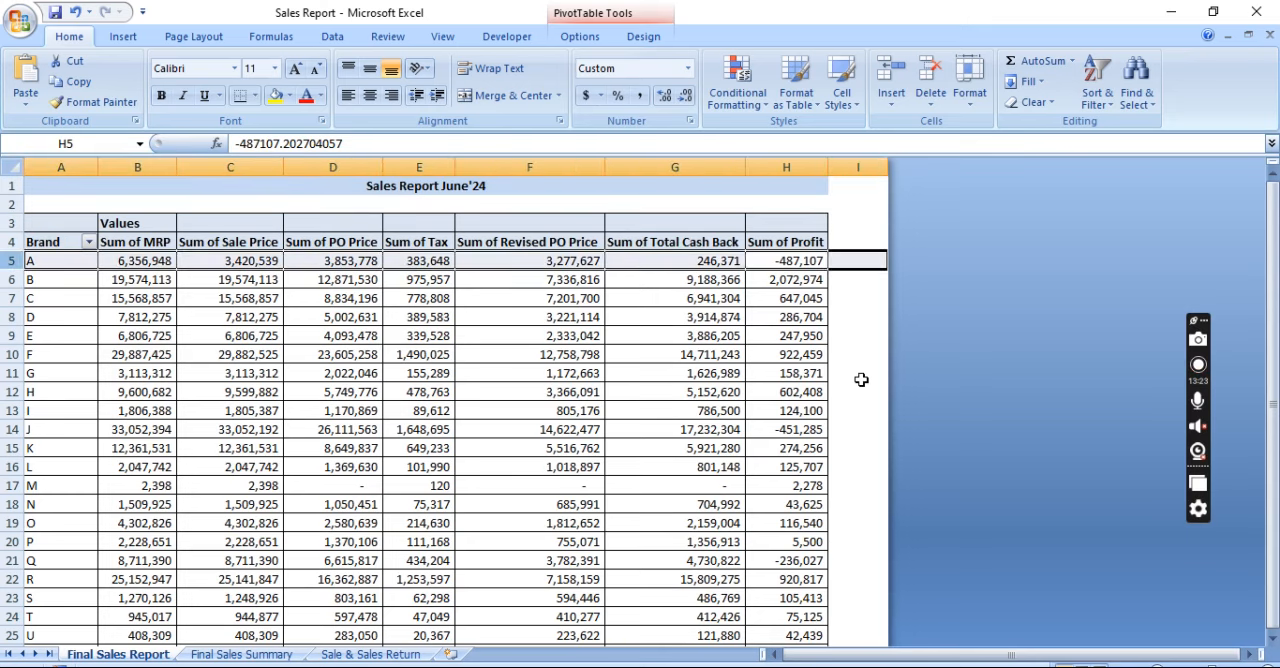
{"action": "key", "text": "Down"}
{"action": "key", "text": "Up"}
{"action": "key", "text": "Up"}
{"action": "key", "text": "Down"}
{"action": "key", "text": "Left"}
{"action": "key", "text": "Left"}
{"action": "key", "text": "Left"}
{"action": "key", "text": "Left"}
{"action": "key", "text": "Left"}
{"action": "key", "text": "Left"}
{"action": "key", "text": "Right"}
{"action": "key", "text": "Right"}
{"action": "key", "text": "Right"}
{"action": "key", "text": "Right"}
{"action": "key", "text": "Right"}
{"action": "key", "text": "Right"}
{"action": "key", "text": "Down"}
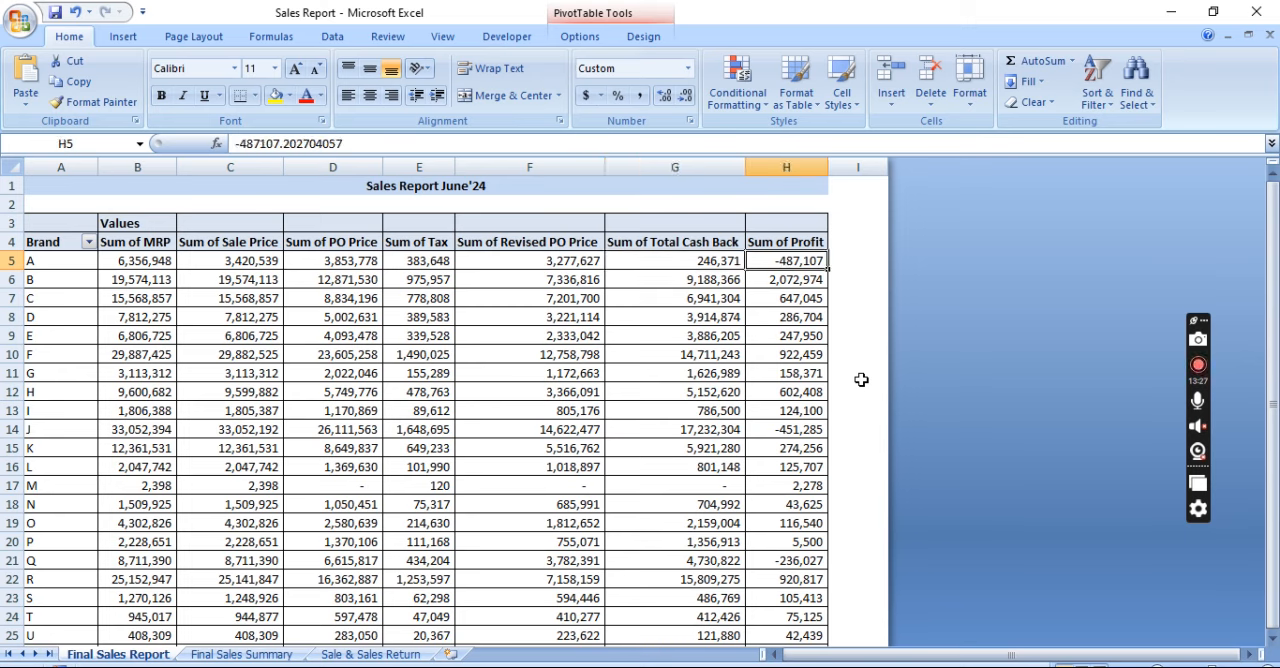
Go through the Sum of Profit column down to brand Z and highlight the loss-making brand J row
{"action": "key", "text": "shift+space"}
{"action": "key", "text": "Down"}
{"action": "key", "text": "Down"}
{"action": "key", "text": "Down"}
{"action": "key", "text": "Down"}
{"action": "key", "text": "Down"}
{"action": "key", "text": "Down"}
{"action": "key", "text": "Down"}
{"action": "key", "text": "Down"}
{"action": "key", "text": "shift+space"}
{"action": "key", "text": "Down"}
{"action": "key", "text": "Up"}
{"action": "key", "text": "Up"}
{"action": "key", "text": "Up"}
{"action": "key", "text": "Up"}
{"action": "key", "text": "Up"}
{"action": "key", "text": "Up"}
{"action": "key", "text": "Up"}
{"action": "key", "text": "Up"}
{"action": "key", "text": "Up"}
{"action": "key", "text": "Up"}
{"action": "key", "text": "Up"}
{"action": "key", "text": "Up"}
{"action": "key", "text": "Up"}
{"action": "key", "text": "Up"}
{"action": "key", "text": "Up"}
{"action": "key", "text": "Up"}
{"action": "key", "text": "Up"}
{"action": "key", "text": "Up"}
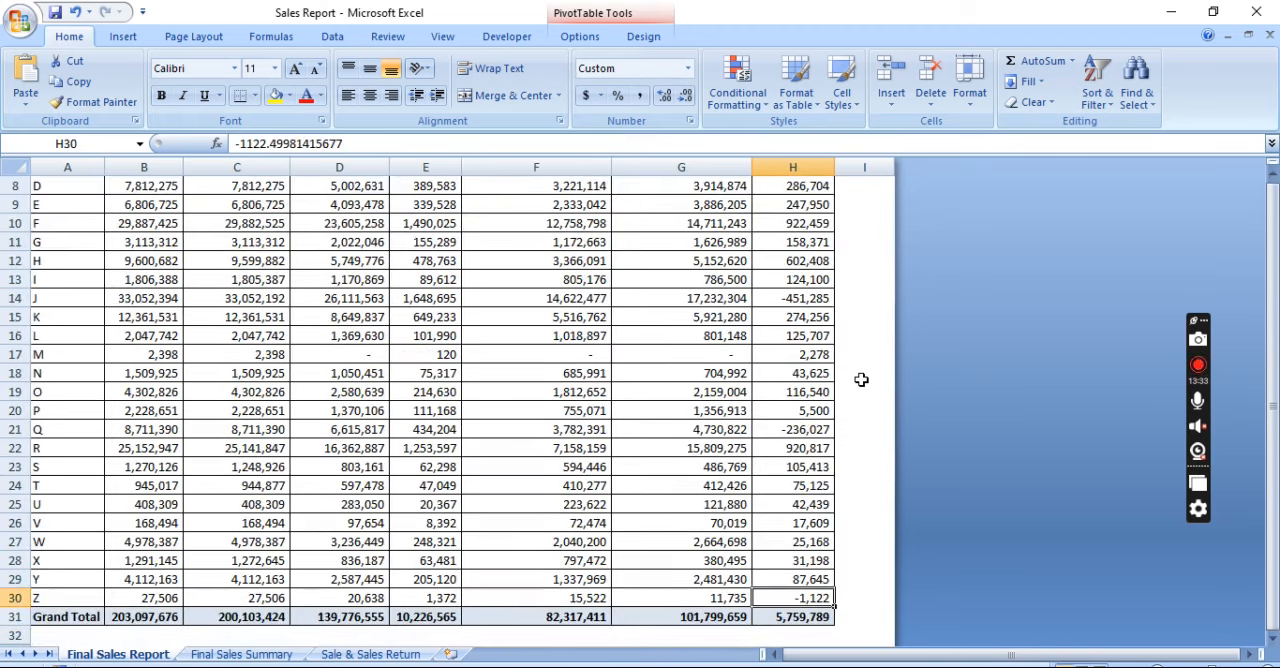
{"action": "key", "text": "shift+space"}
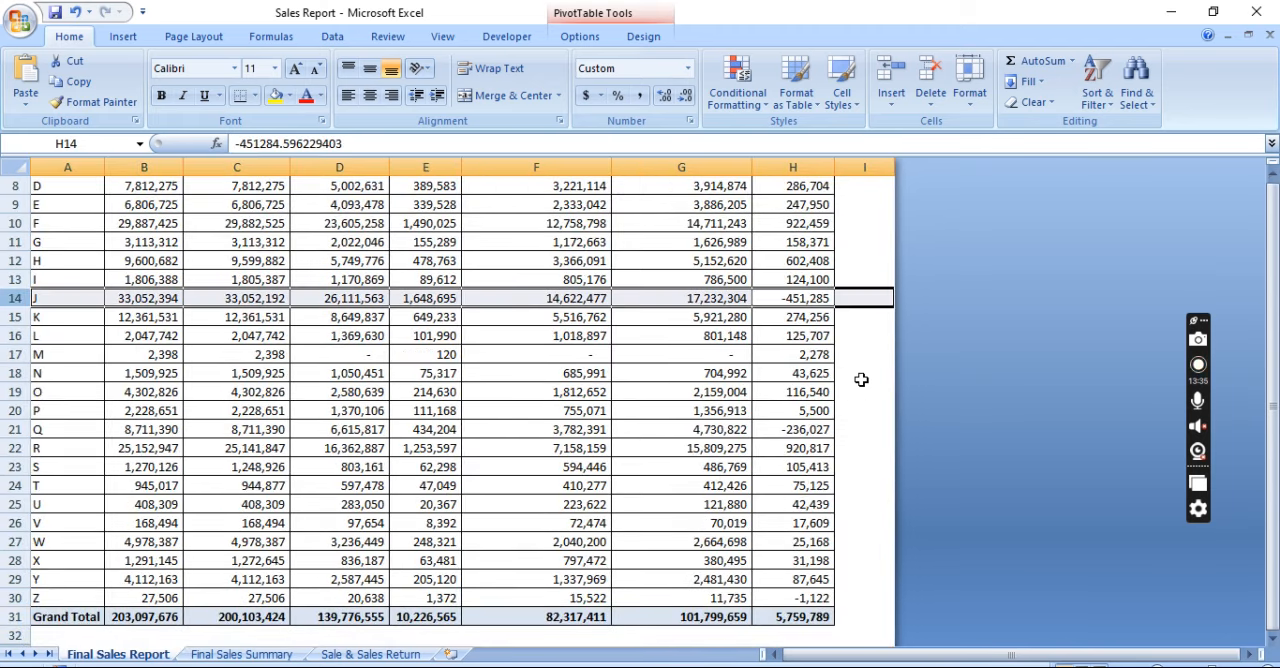
Check the Sum of Profit values from brand J back up to brand A
{"action": "key", "text": "Up"}
{"action": "key", "text": "Up"}
{"action": "key", "text": "Up"}
{"action": "key", "text": "Up"}
{"action": "key", "text": "Up"}
{"action": "key", "text": "Up"}
{"action": "key", "text": "Up"}
{"action": "key", "text": "Up"}
{"action": "key", "text": "Up"}
{"action": "key", "text": "Up"}
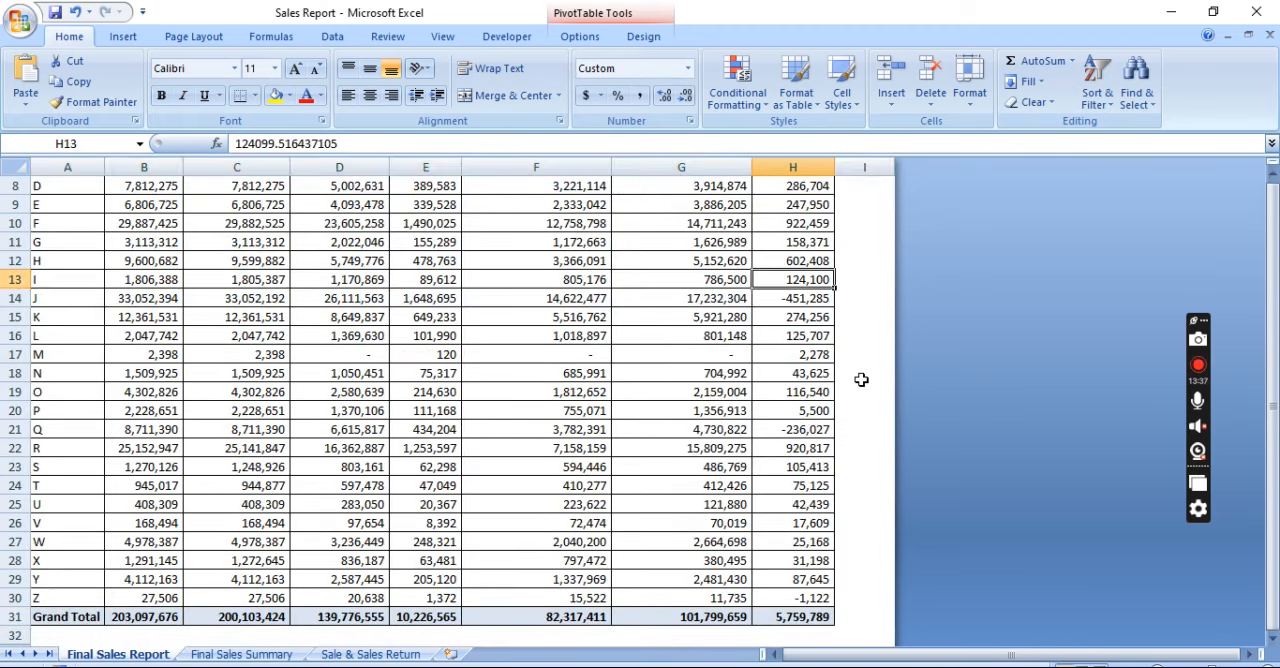
{"action": "key", "text": "Up"}
{"action": "key", "text": "Down"}
{"action": "key", "text": "Down"}
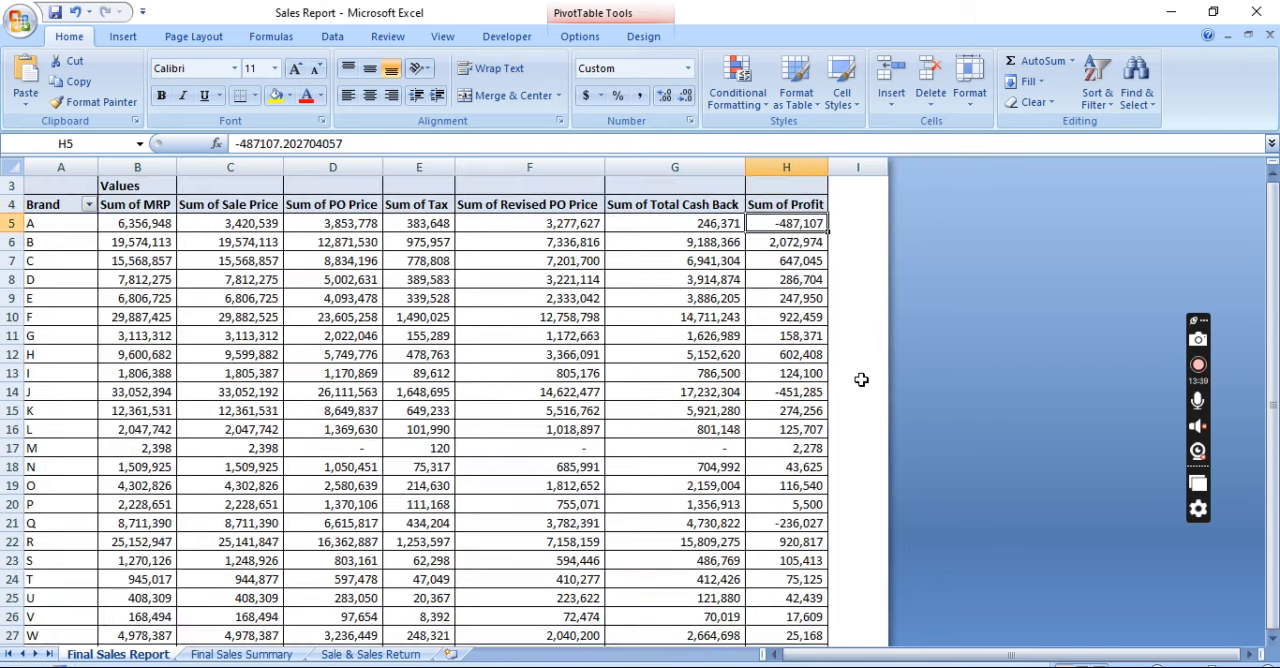
In I5, calculate brand A's share of the total profit with the formula =H5/H31
{"action": "key", "text": "Right"}
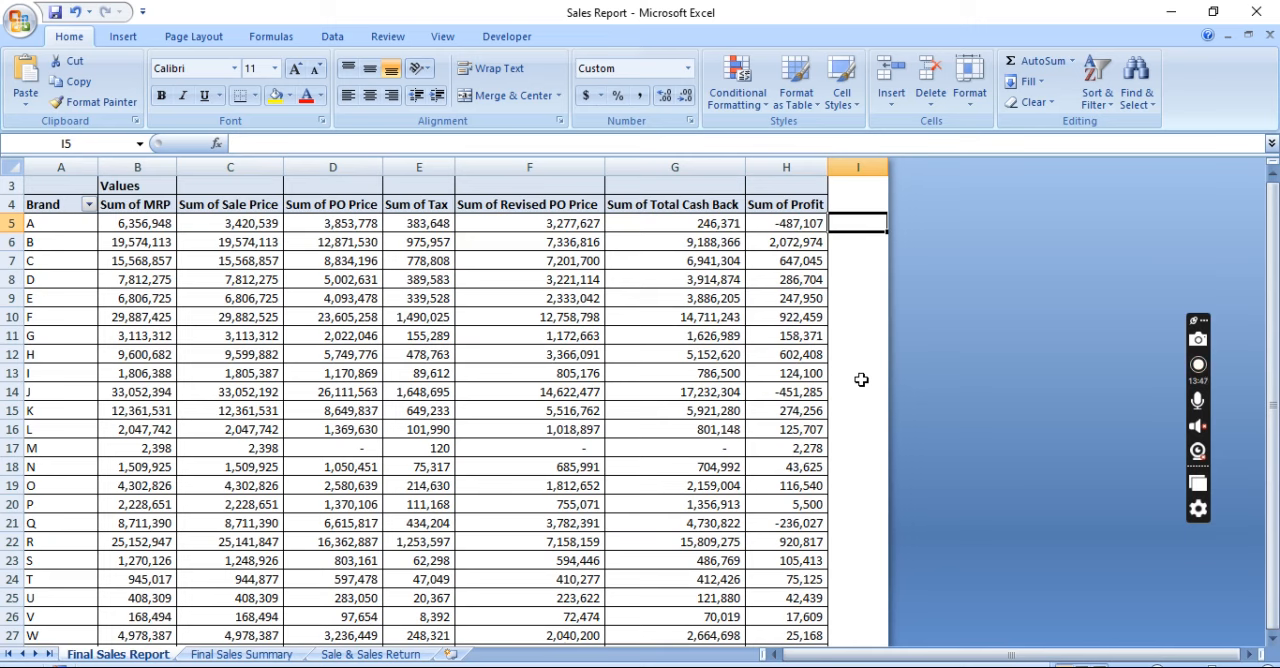
{"action": "type", "text": "="}
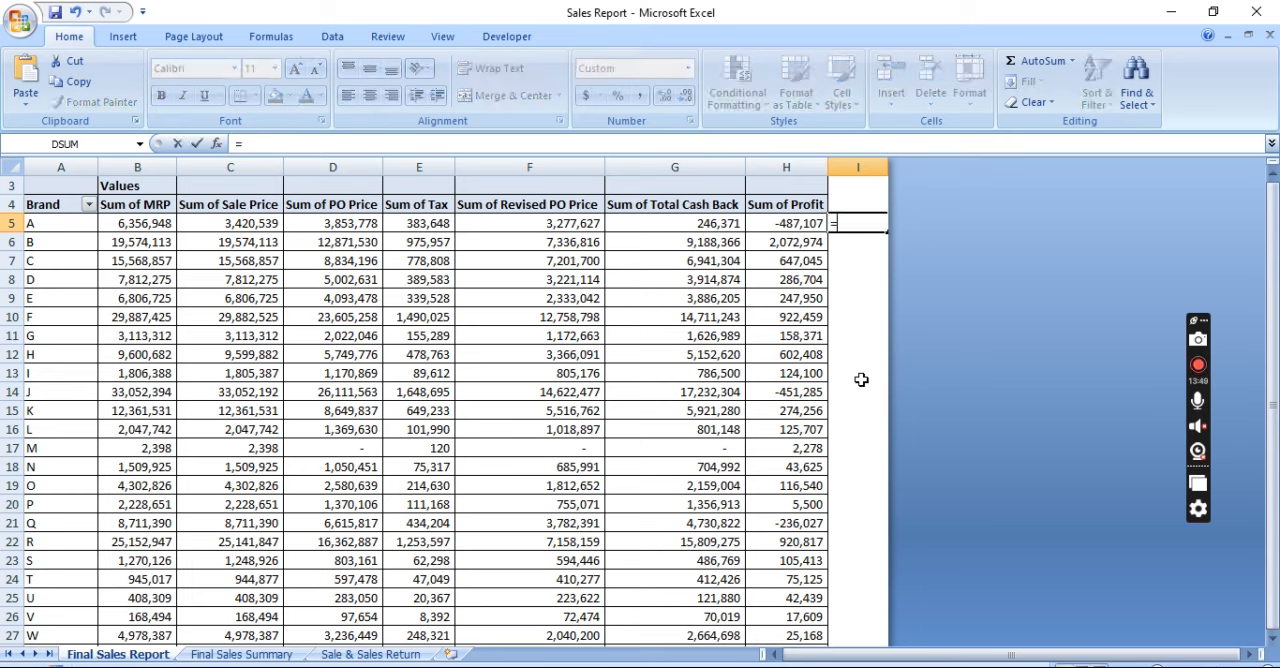
{"action": "key", "text": "Escape"}
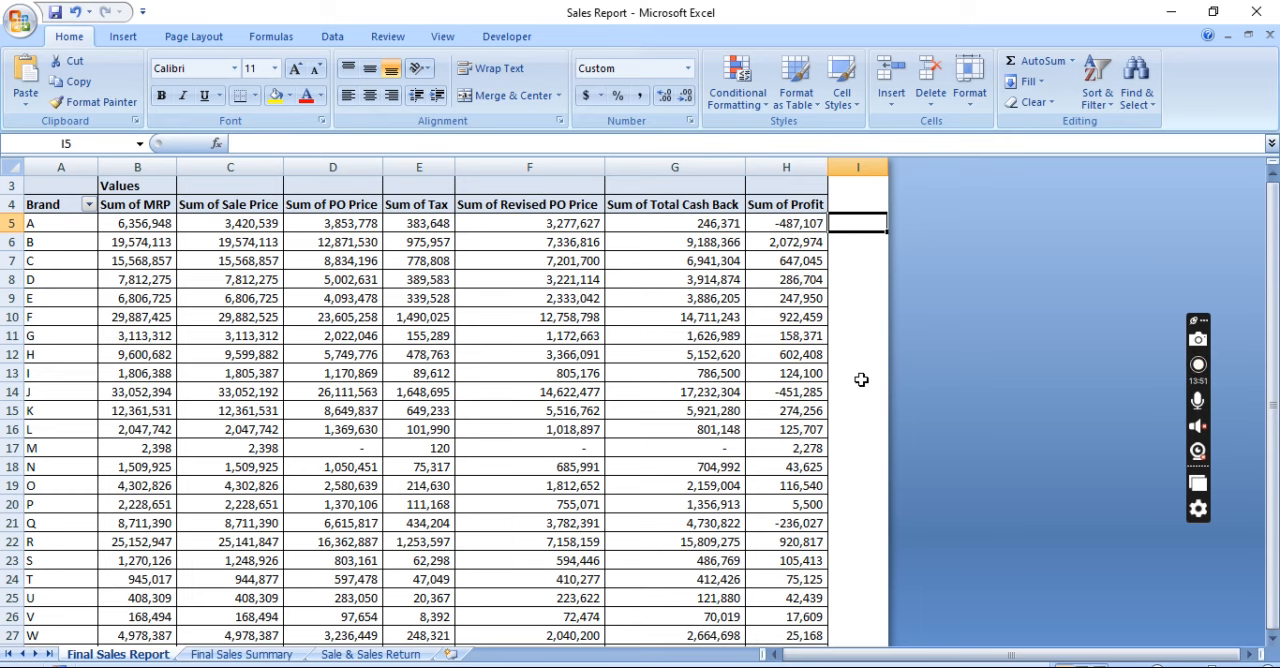
{"action": "type", "text": "="}
{"action": "key", "text": "Left"}
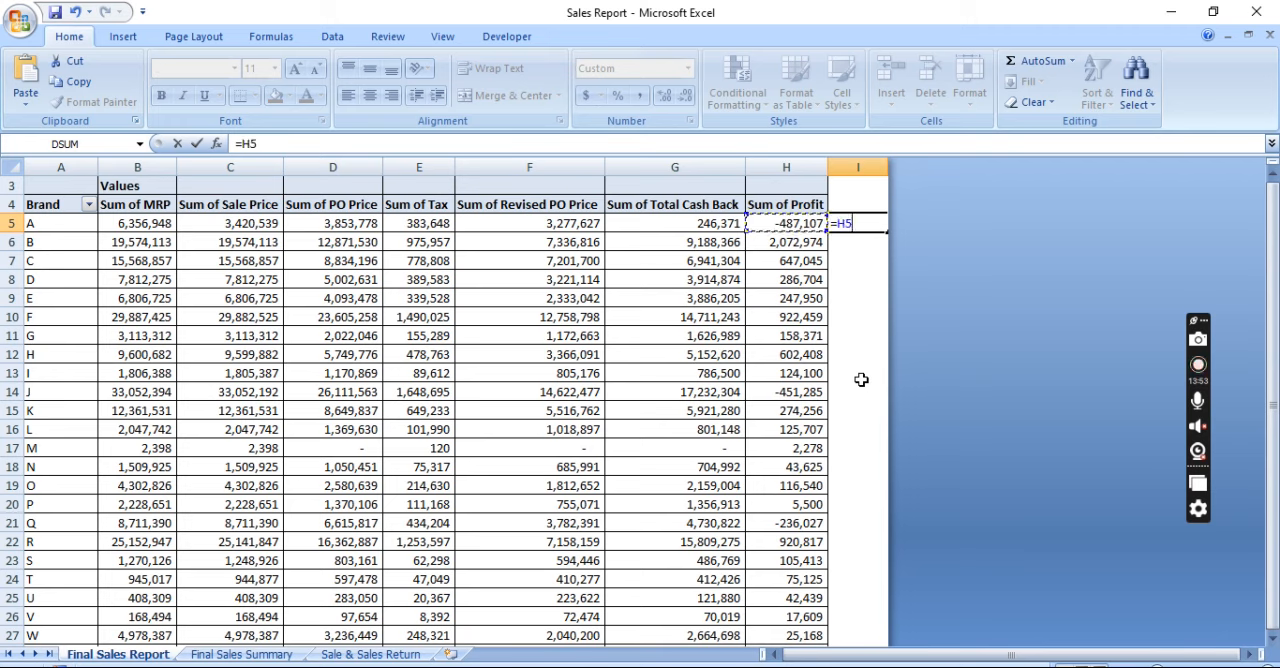
{"action": "type", "text": "/"}
{"action": "key", "text": "Left"}
{"action": "key", "text": "Down"}
{"action": "key", "text": "Down"}
{"action": "key", "text": "Down"}
{"action": "key", "text": "Left"}
{"action": "key", "text": "ctrl+Down"}
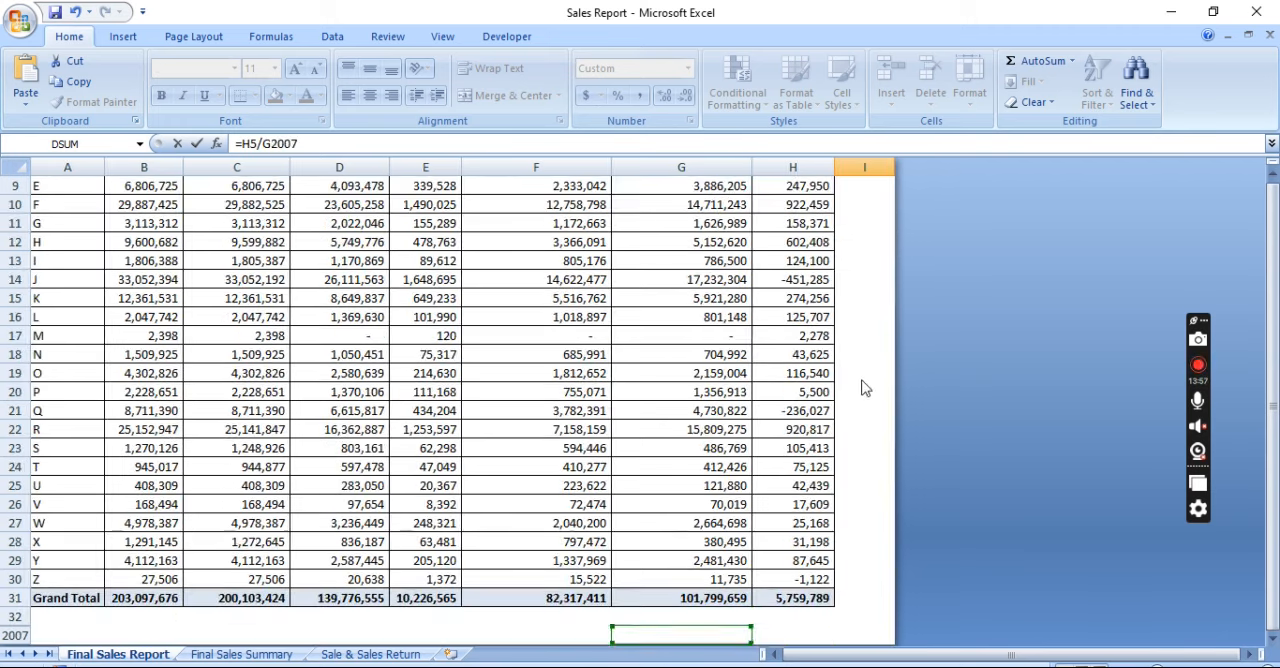
{"action": "key", "text": "Right"}
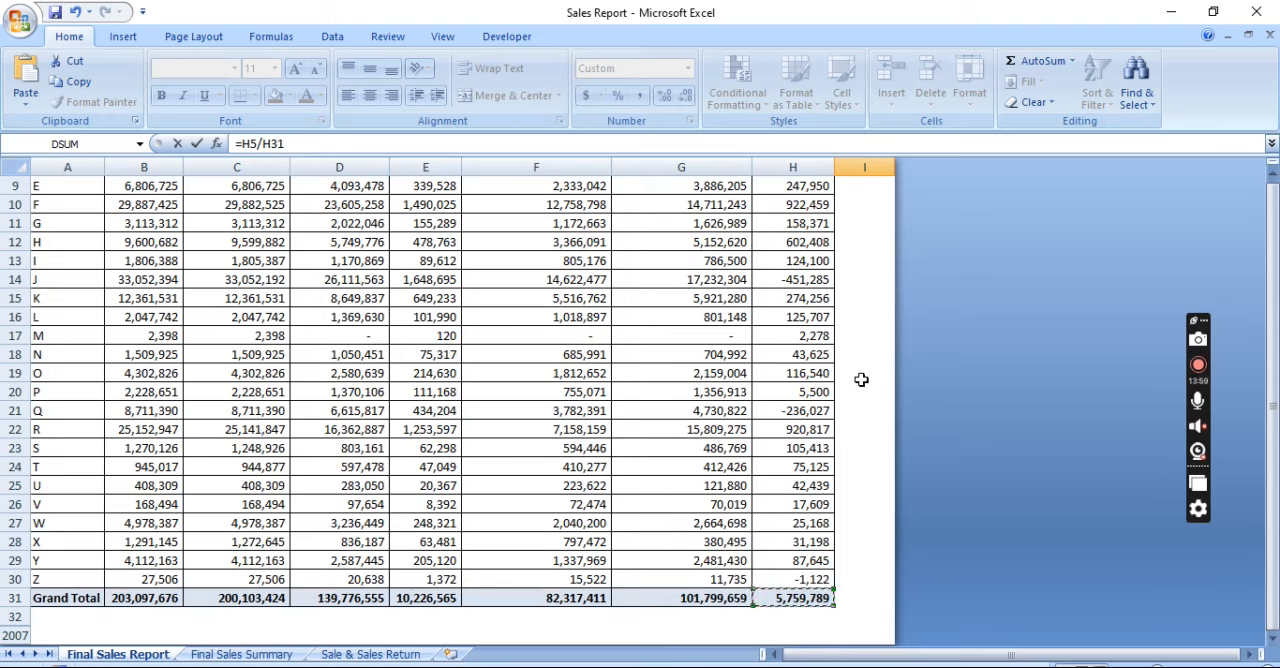
{"action": "key", "text": "Return"}
{"action": "key", "text": "Up"}
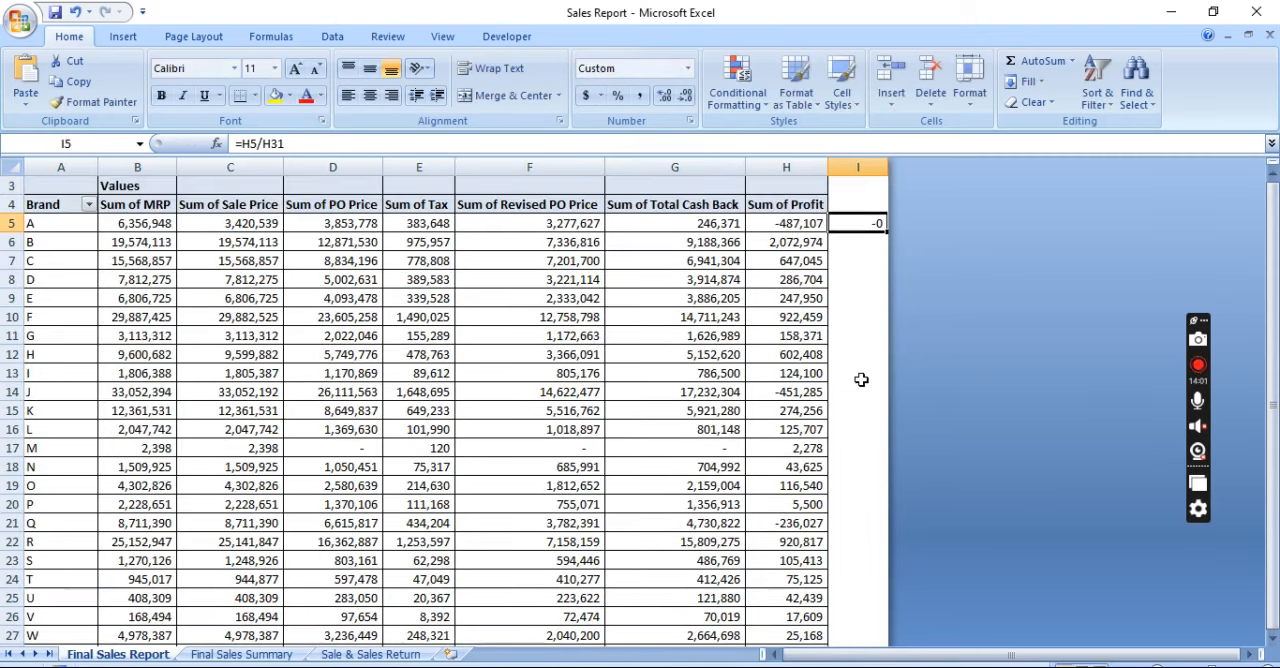
Make the Grand Total reference in I5's formula absolute as $H$31 and format the cell as a number with two decimals
{"action": "key", "text": "F2"}
{"action": "key", "text": "shift+Left"}
{"action": "key", "text": "shift+Left"}
{"action": "key", "text": "shift+Left"}
{"action": "key", "text": "F4"}
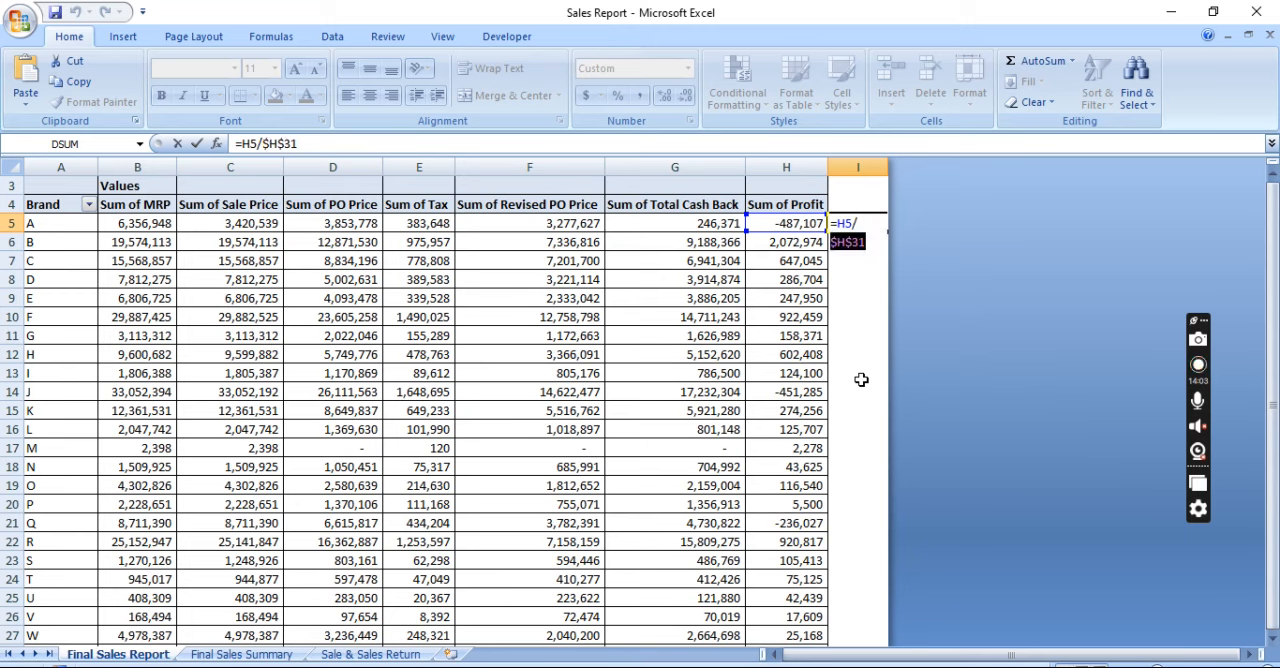
{"action": "key", "text": "Return"}
{"action": "key", "text": "Up"}
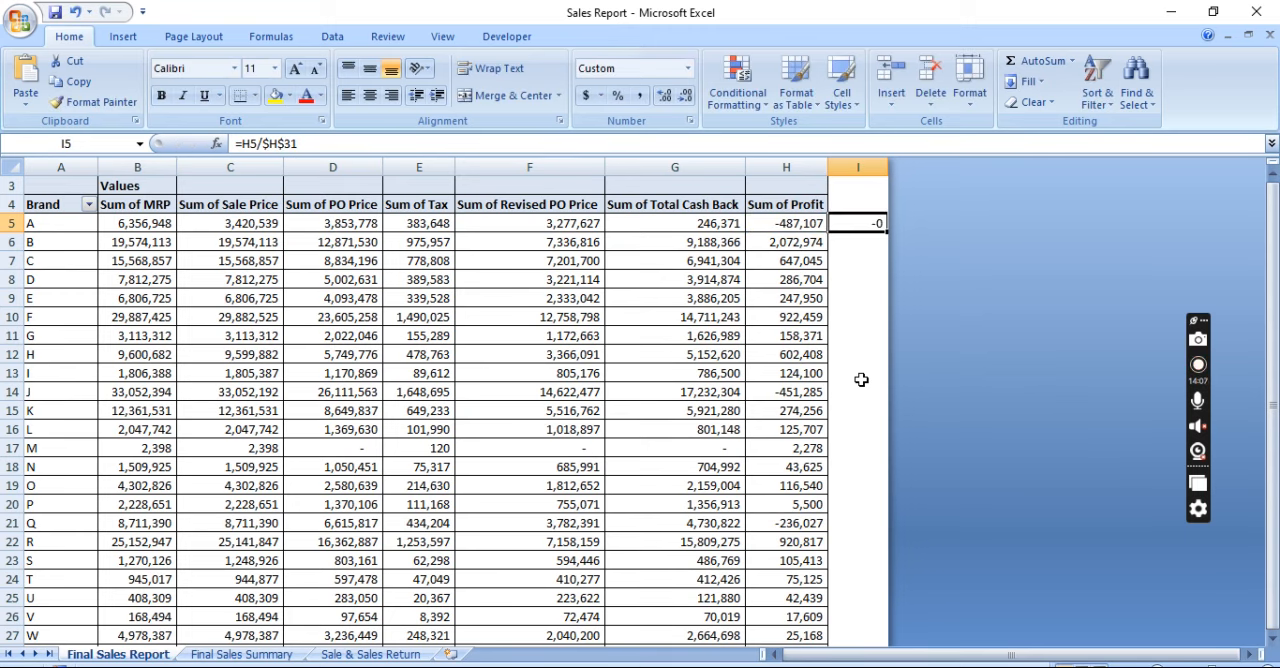
{"action": "key", "text": "ctrl+shift+1"}
Fill the profit share formula from I5 down to brand Z in I30
{"action": "key", "text": "Left"}
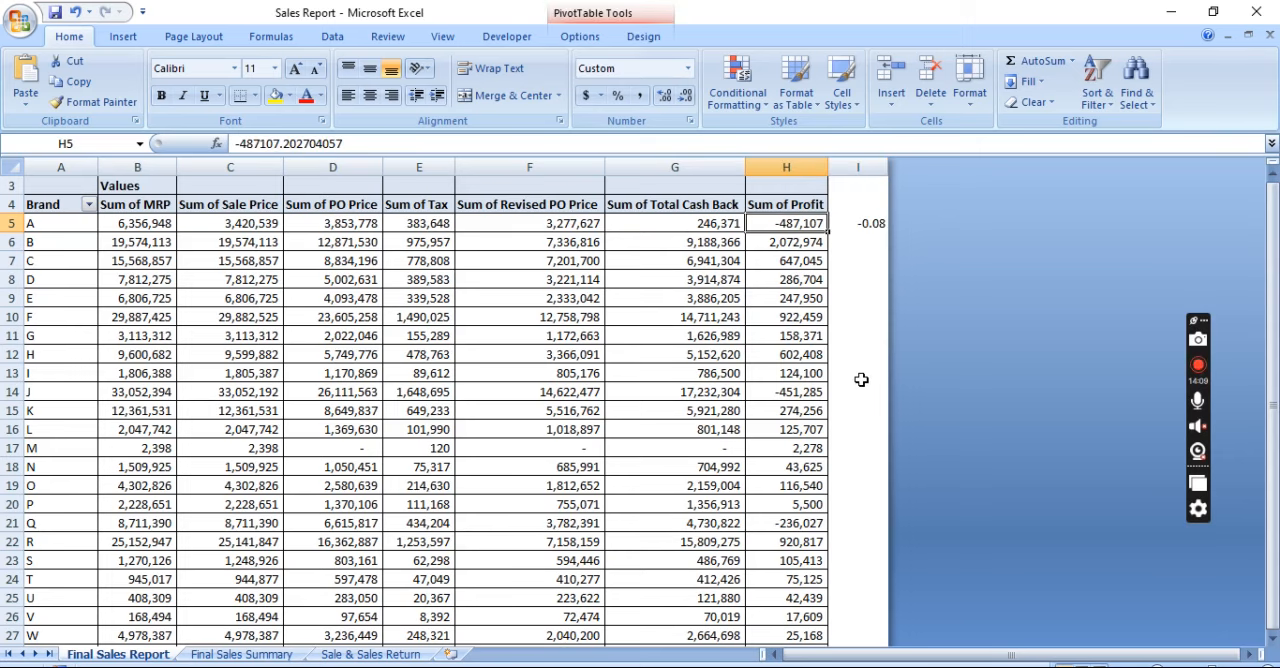
{"action": "key", "text": "ctrl+Down"}
{"action": "key", "text": "Up"}
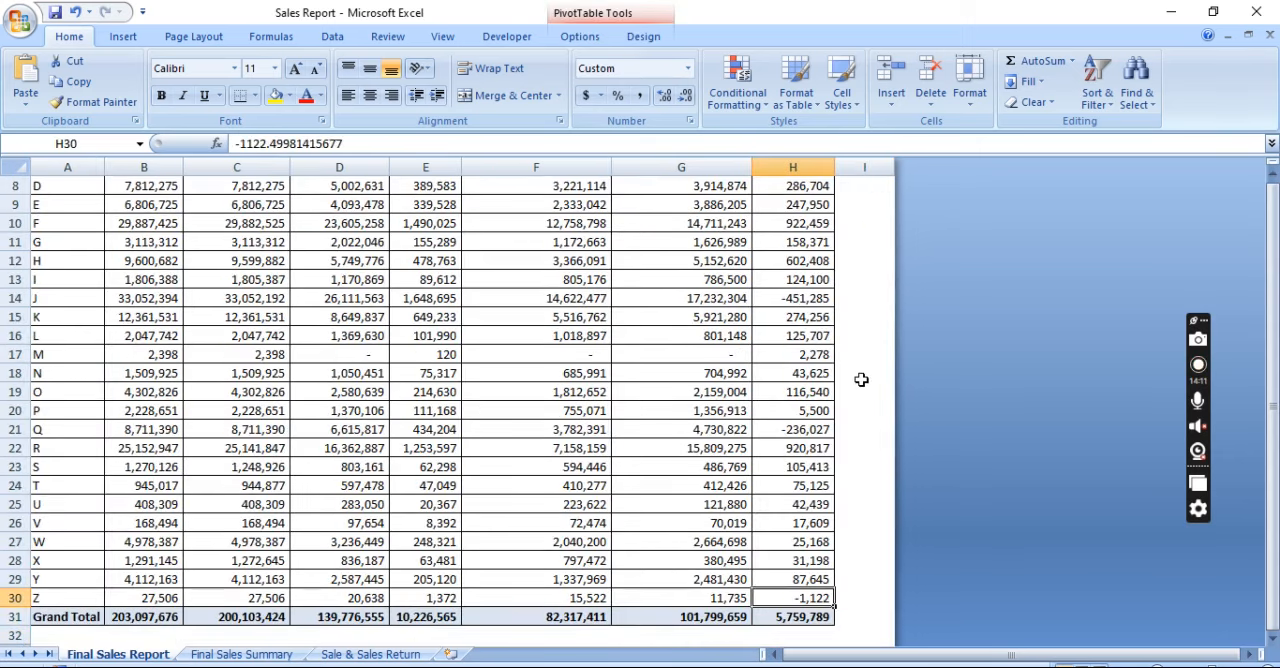
{"action": "key", "text": "Right"}
{"action": "key", "text": "shift+Up"}
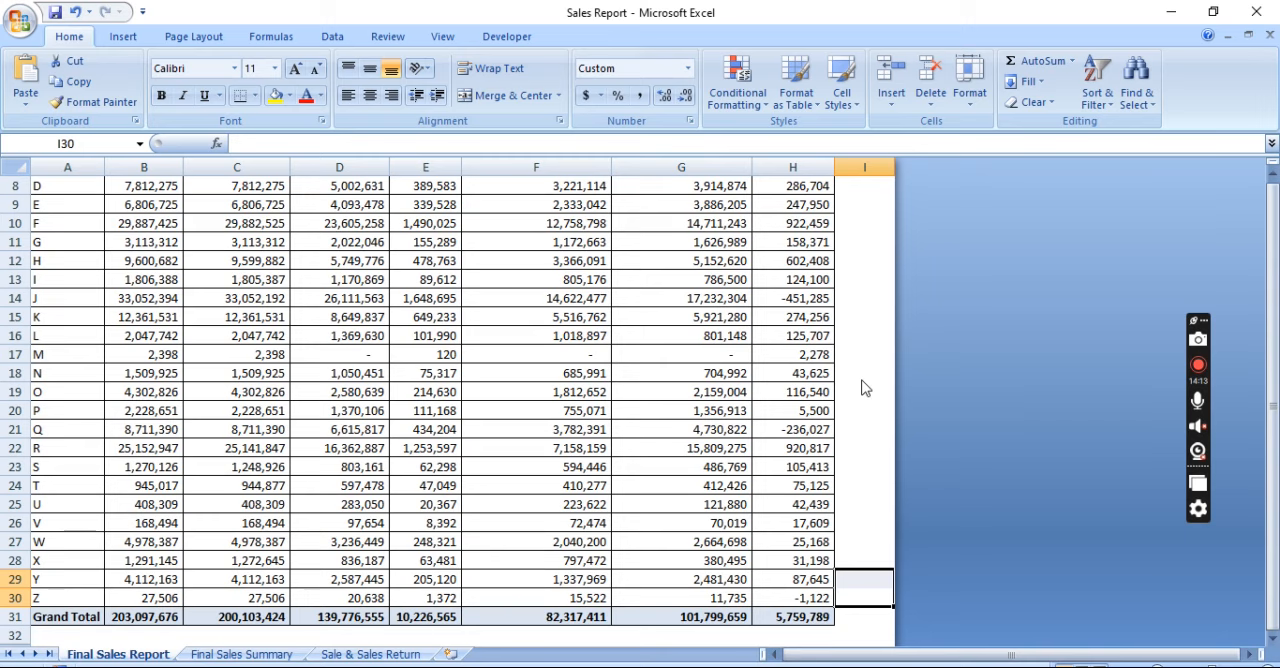
{"action": "key", "text": "ctrl+shift+Up"}
{"action": "key", "text": "ctrl+d"}
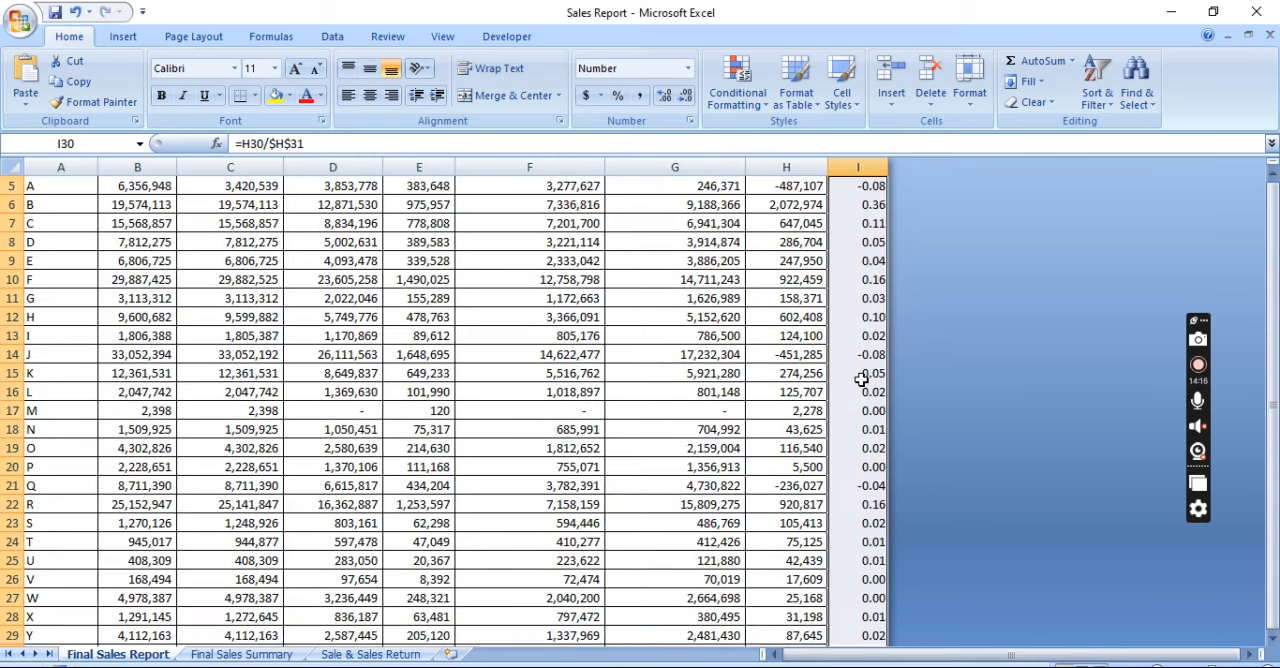
Format the profit shares in I5:I30 as percentages with two decimals
{"action": "key", "text": "ctrl+Up"}
{"action": "key", "text": "Up"}
{"action": "key", "text": "Down"}
{"action": "key", "text": "ctrl+shift+Down"}
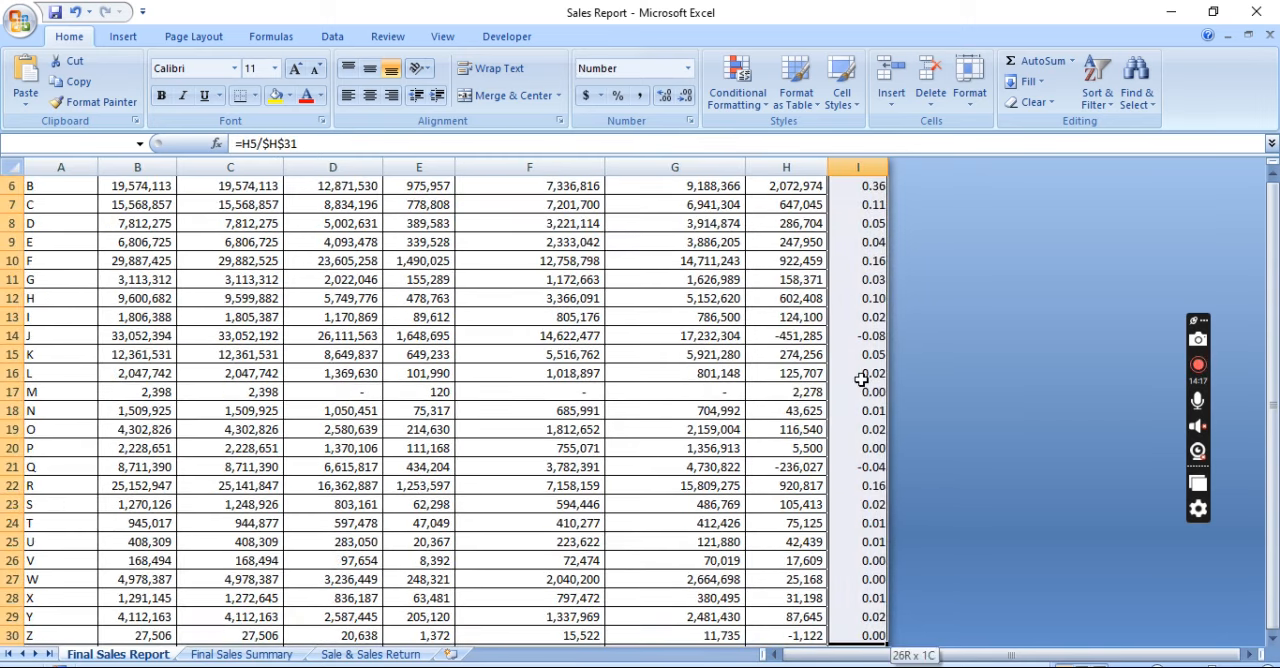
{"action": "left_click", "coordinate": [618, 97]}
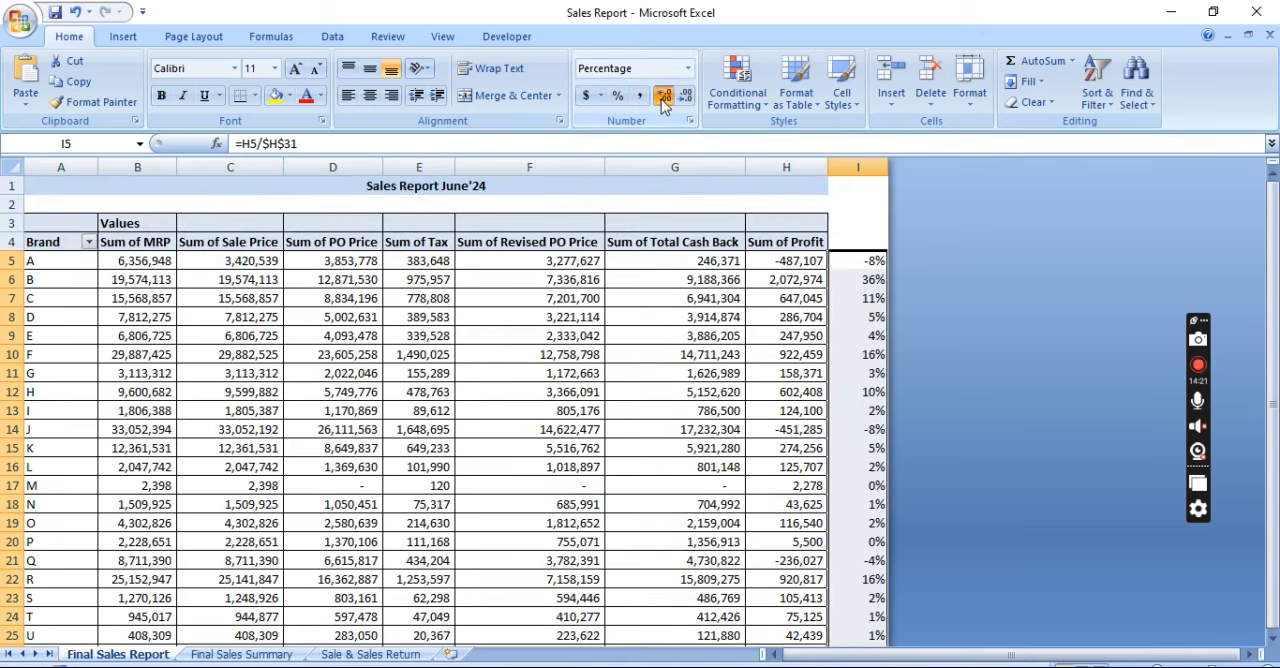
{"action": "left_click", "coordinate": [662, 97]}
{"action": "left_click", "coordinate": [662, 97]}
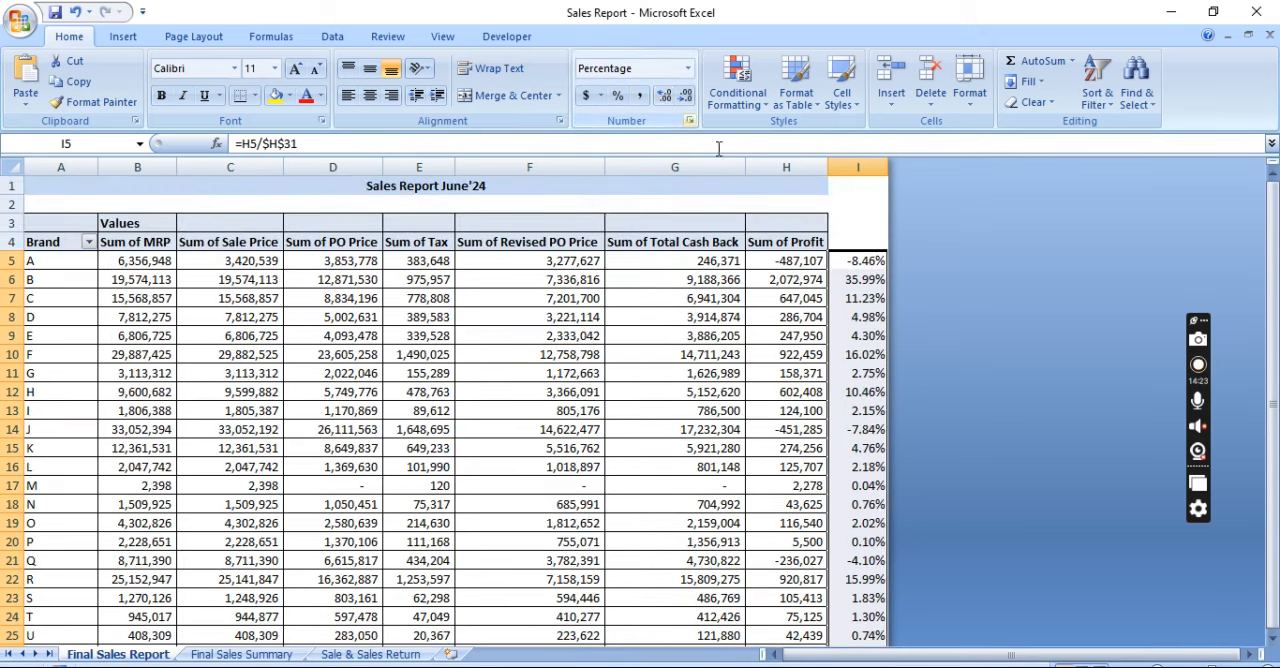
Enter the header D in I4 above the profit shares and apply a filter to that column
{"action": "left_click", "coordinate": [857, 242]}
{"action": "type", "text": "D"}
{"action": "key", "text": "Return"}
{"action": "left_click", "coordinate": [857, 242]}
{"action": "scroll", "coordinate": [857, 242], "scroll_direction": "down", "scroll_amount": 2}
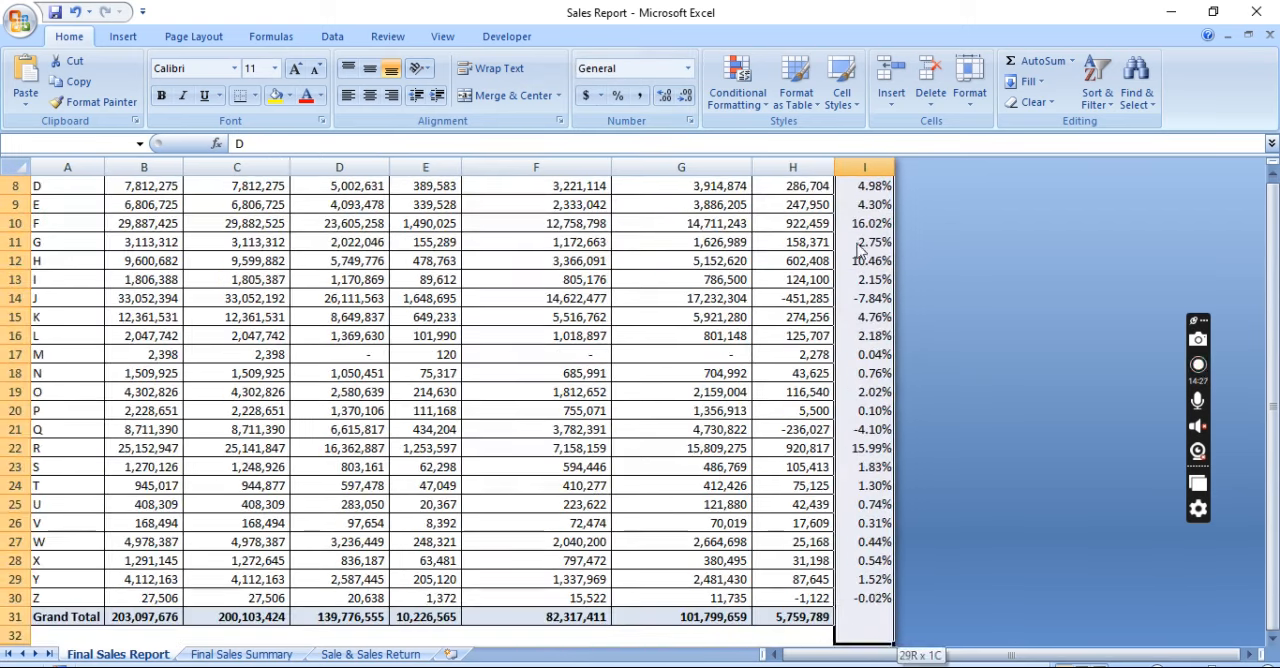
{"action": "scroll", "coordinate": [857, 242], "scroll_direction": "up", "scroll_amount": 2}
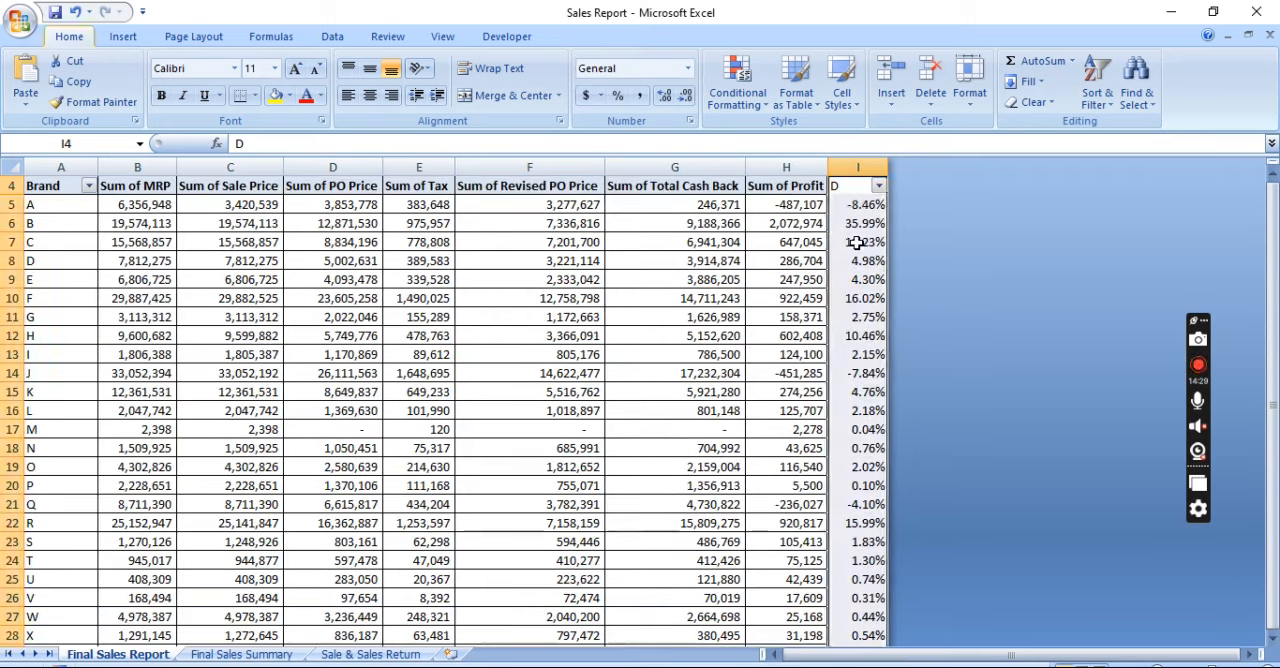
Filter column D to only the shares 10.46%, 11.23%, 15.99%, 16.02% and 35.99%
{"action": "left_click", "coordinate": [878, 186]}
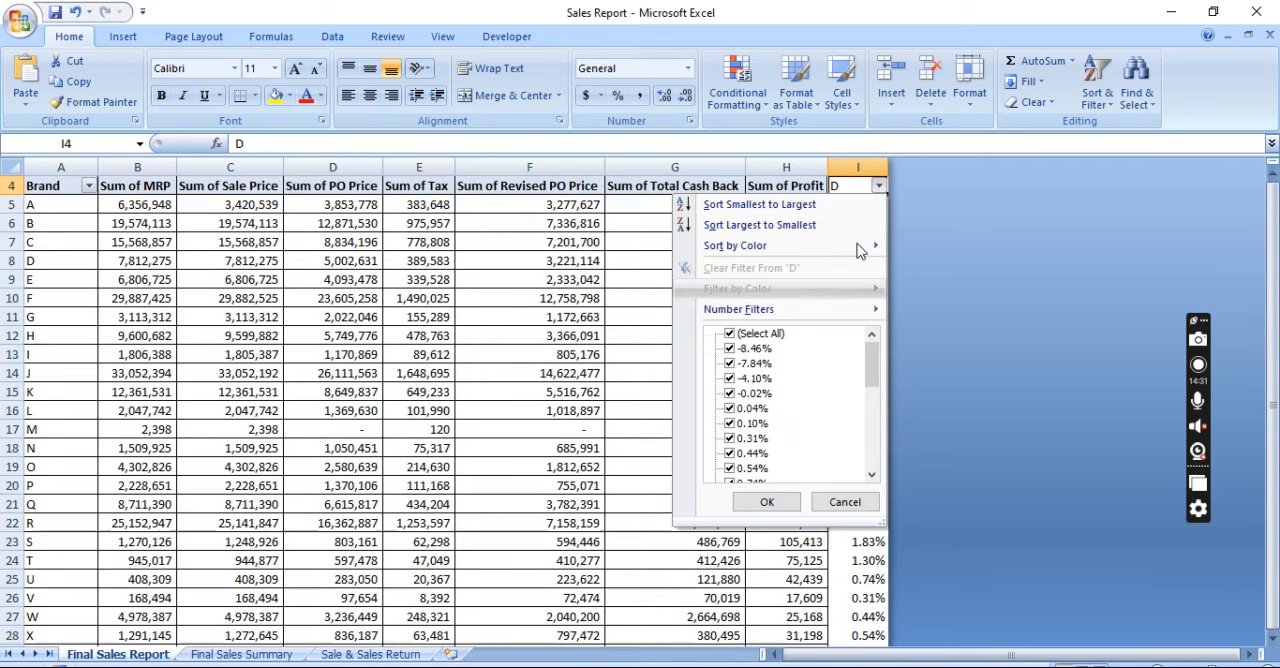
{"action": "key", "text": "space"}
{"action": "key", "text": "Down"}
{"action": "key", "text": "Down"}
{"action": "key", "text": "Down"}
{"action": "key", "text": "Down"}
{"action": "key", "text": "Down"}
{"action": "key", "text": "Down"}
{"action": "key", "text": "Down"}
{"action": "key", "text": "Down"}
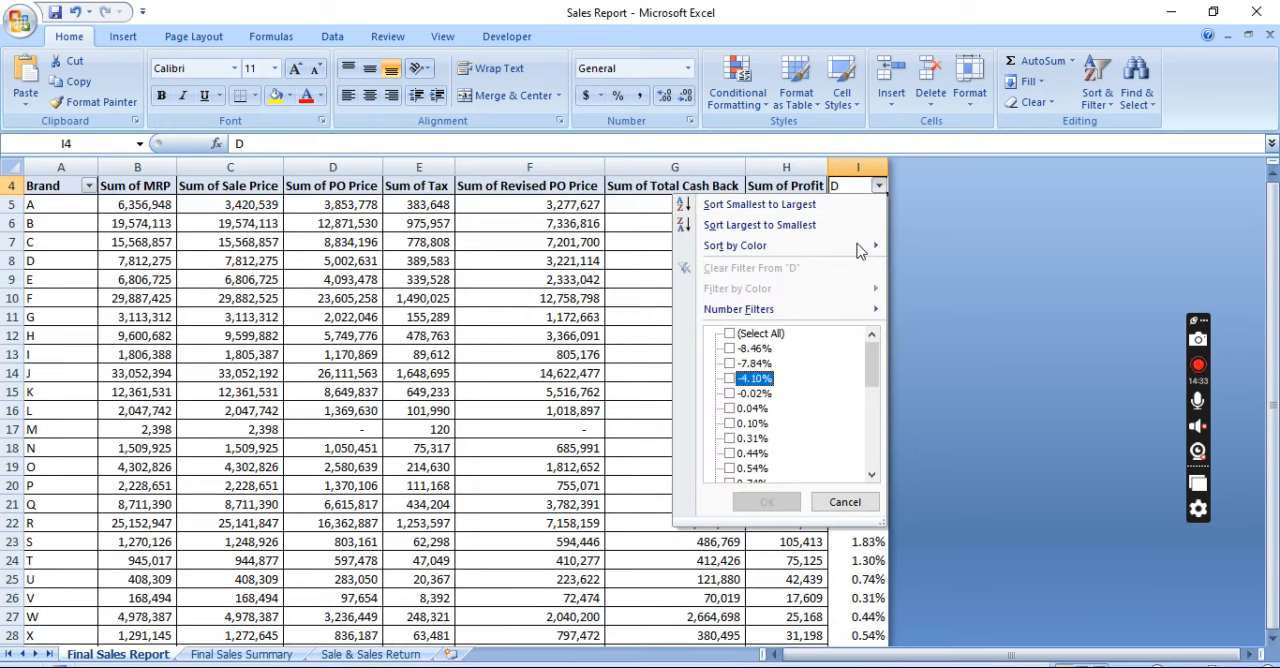
{"action": "key", "text": "Up"}
{"action": "key", "text": "Up"}
{"action": "key", "text": "Up"}
{"action": "key", "text": "Up"}
{"action": "key", "text": "Up"}
{"action": "key", "text": "Up"}
{"action": "key", "text": "Up"}
{"action": "key", "text": "Up"}
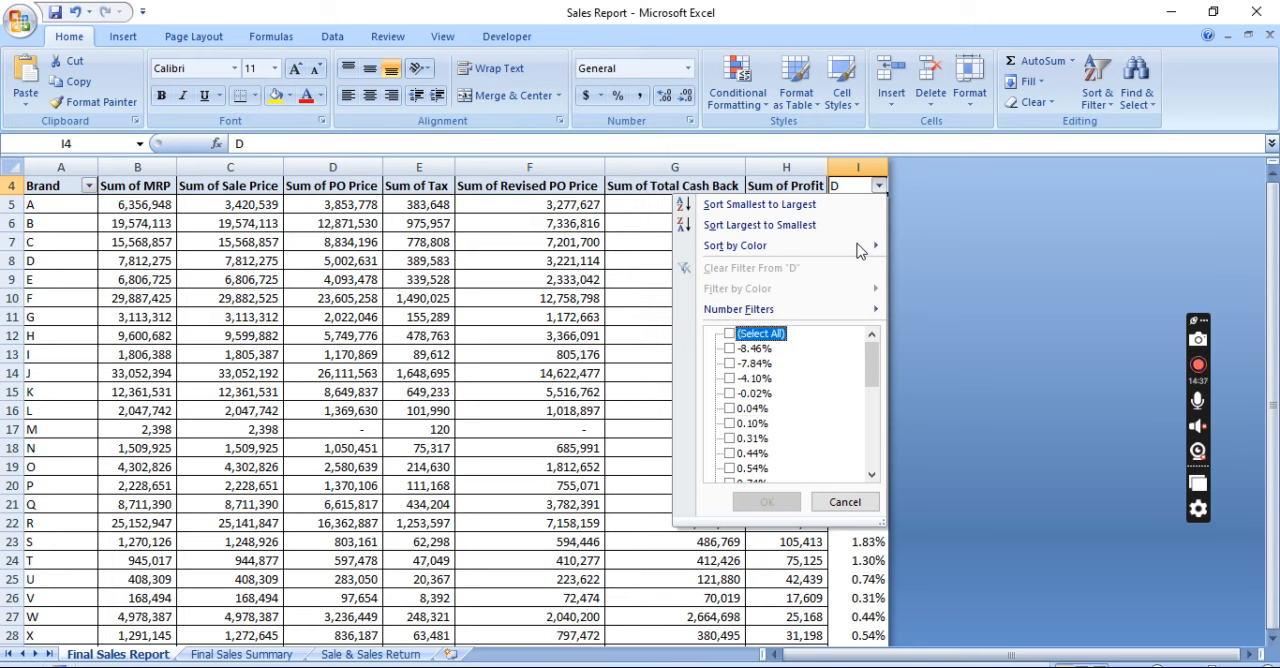
{"action": "key", "text": "End"}
{"action": "key", "text": "Up"}
{"action": "key", "text": "space"}
{"action": "key", "text": "Up"}
{"action": "key", "text": "space"}
{"action": "key", "text": "Up"}
{"action": "key", "text": "space"}
{"action": "key", "text": "Up"}
{"action": "key", "text": "space"}
{"action": "key", "text": "Up"}
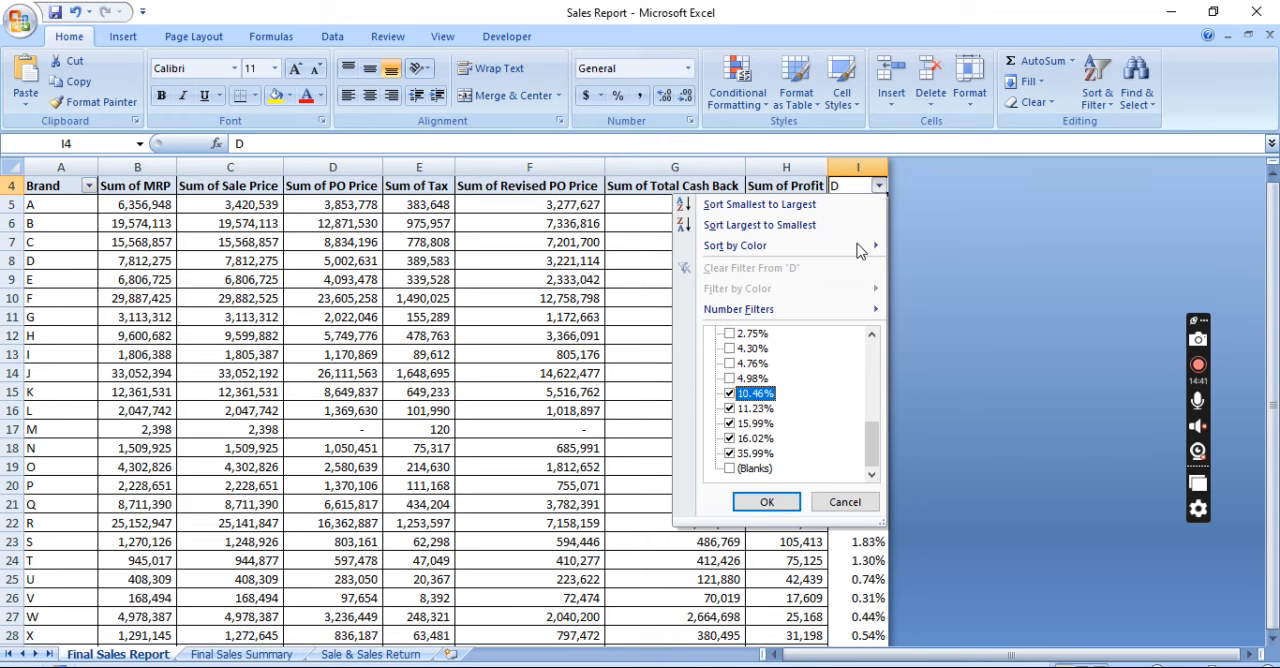
{"action": "key", "text": "Return"}
Review the Sum of Profit values and profit shares of the filtered brands B, C, F, H and R
{"action": "key", "text": "Down"}
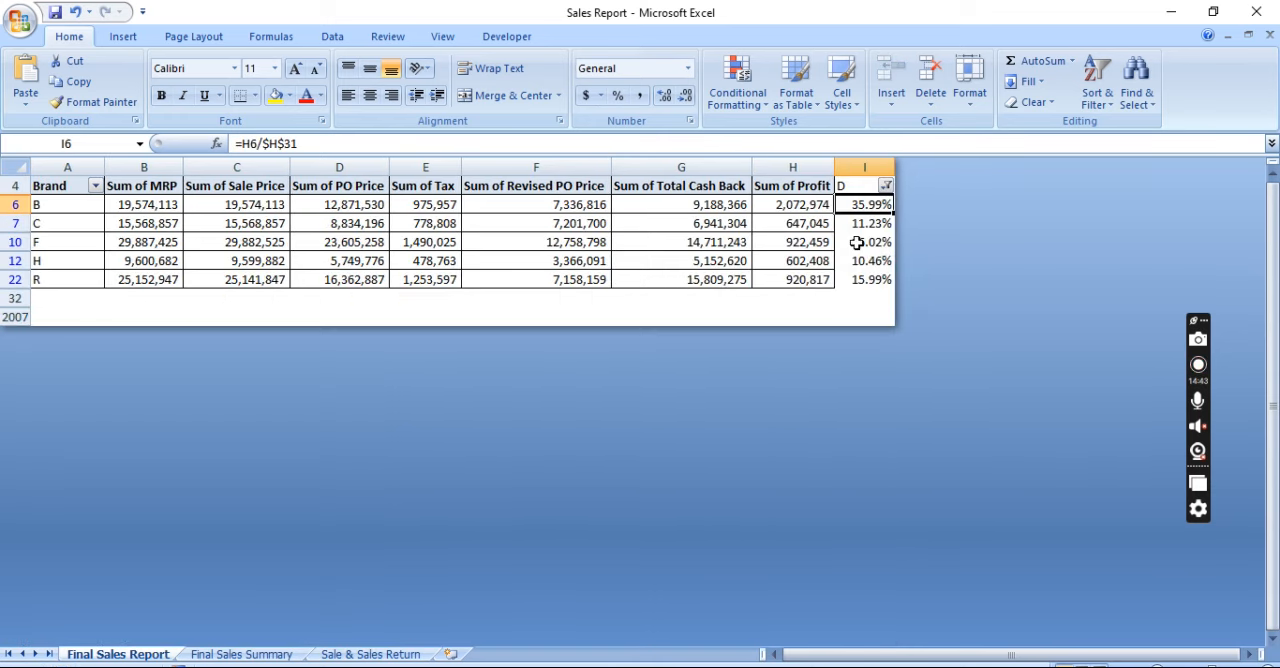
{"action": "key", "text": "Left"}
{"action": "key", "text": "ctrl+shift+Down"}
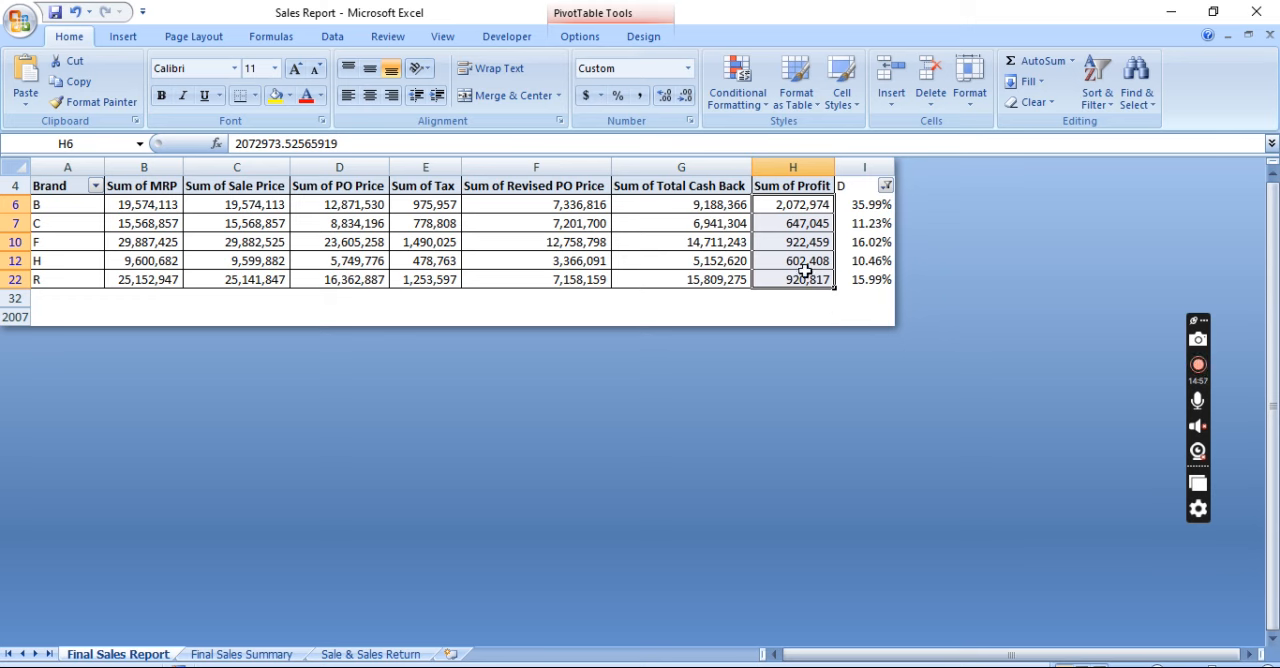
{"action": "left_click", "coordinate": [822, 304]}
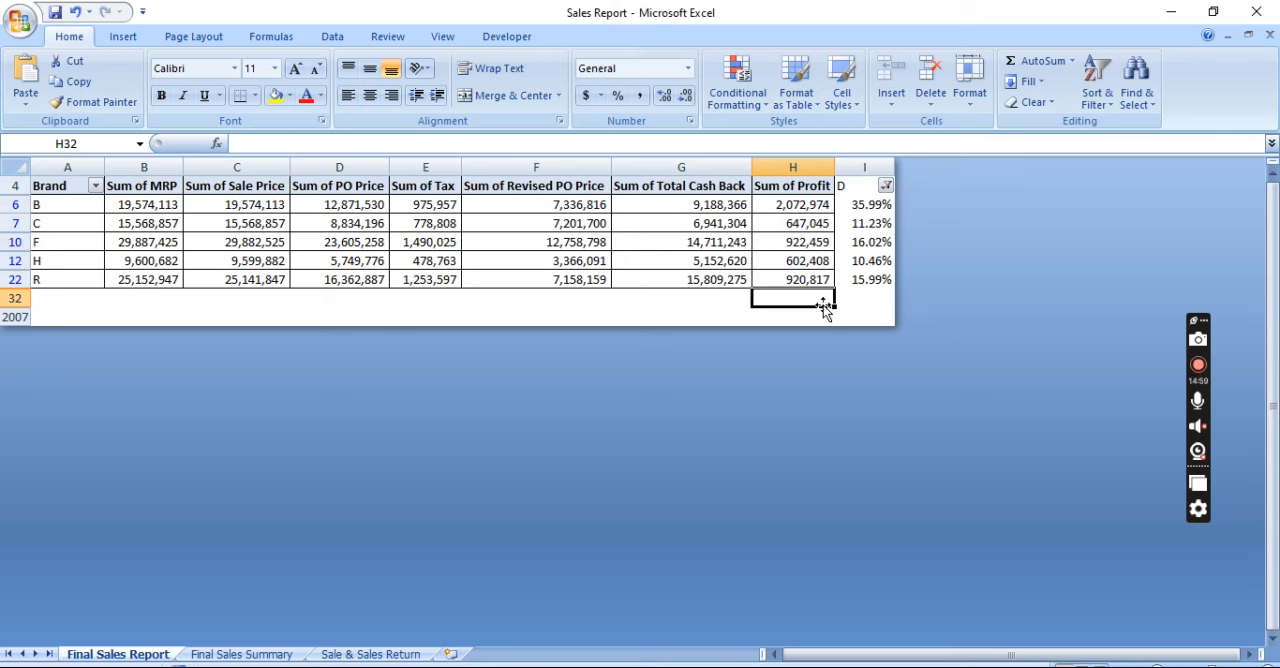
{"action": "key", "text": "Up"}
{"action": "key", "text": "Up"}
Clear the filter on column D to show all brands again
{"action": "key", "text": "Up"}
{"action": "key", "text": "Right"}
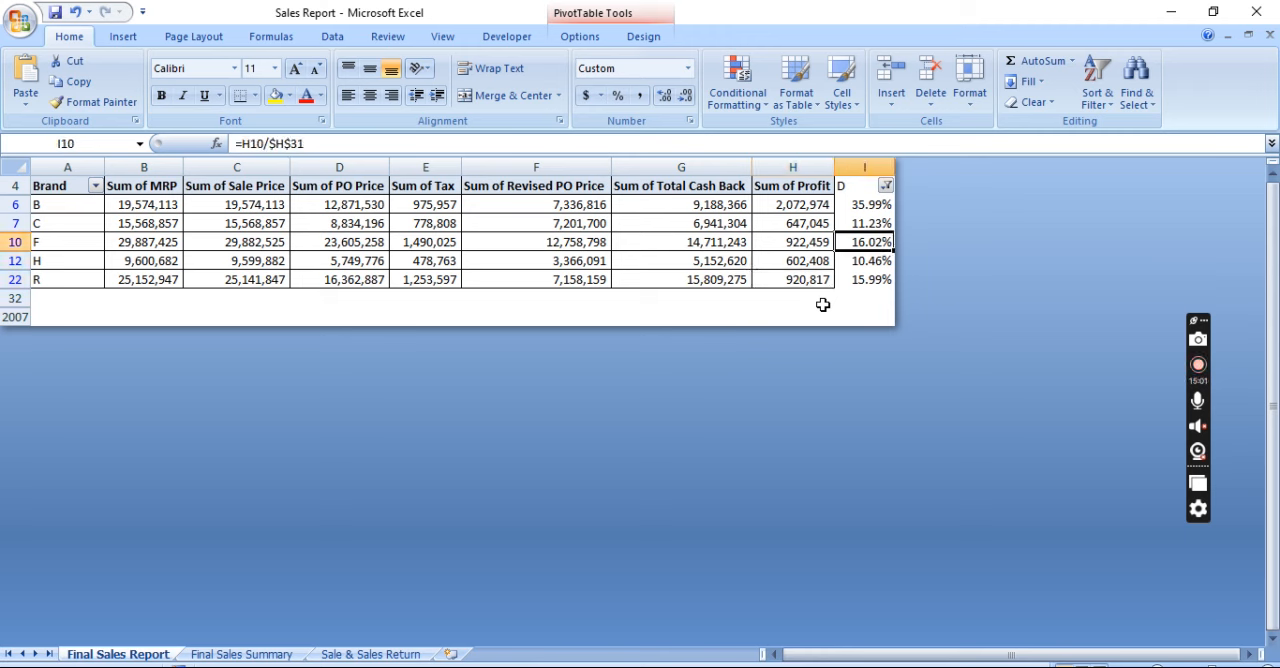
{"action": "key", "text": "Up"}
{"action": "key", "text": "Up"}
{"action": "key", "text": "Up"}
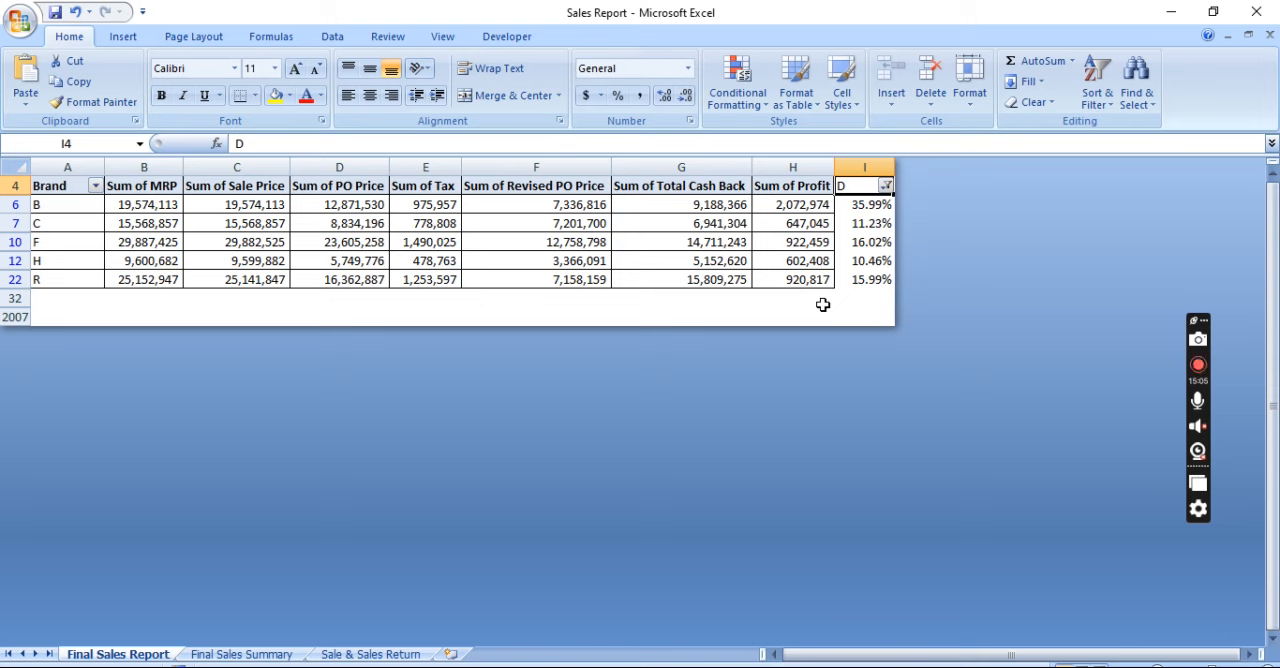
{"action": "key", "text": "alt+a"}
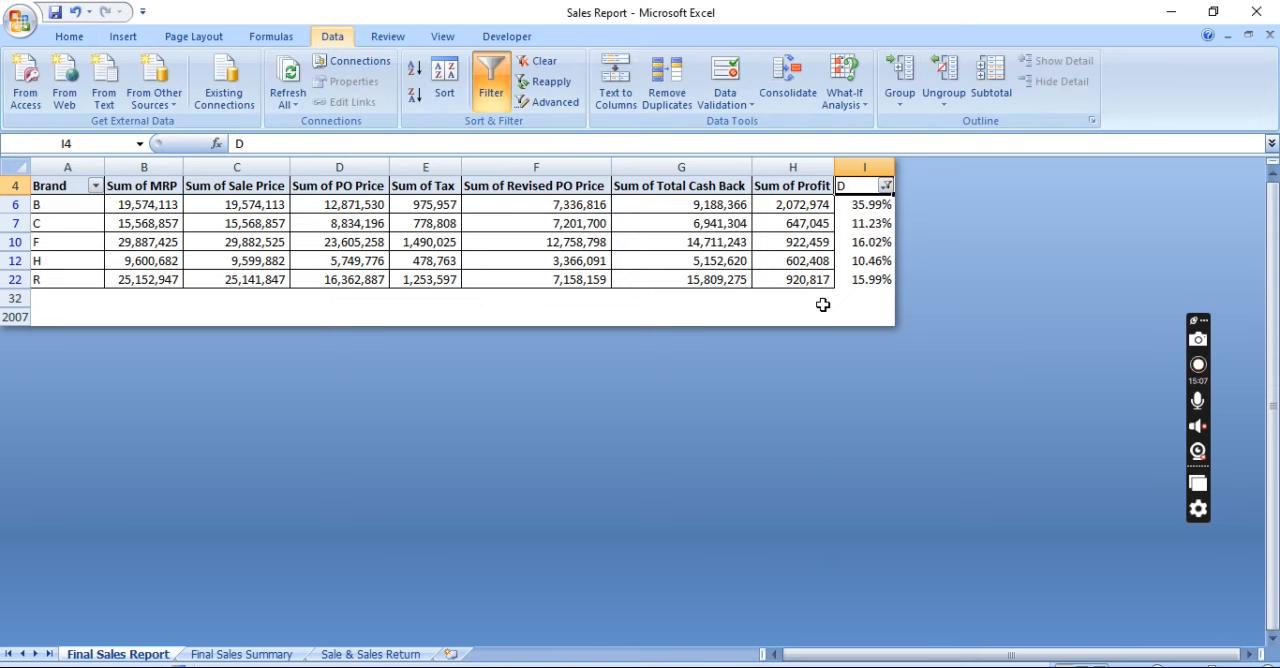
{"action": "key", "text": "c"}
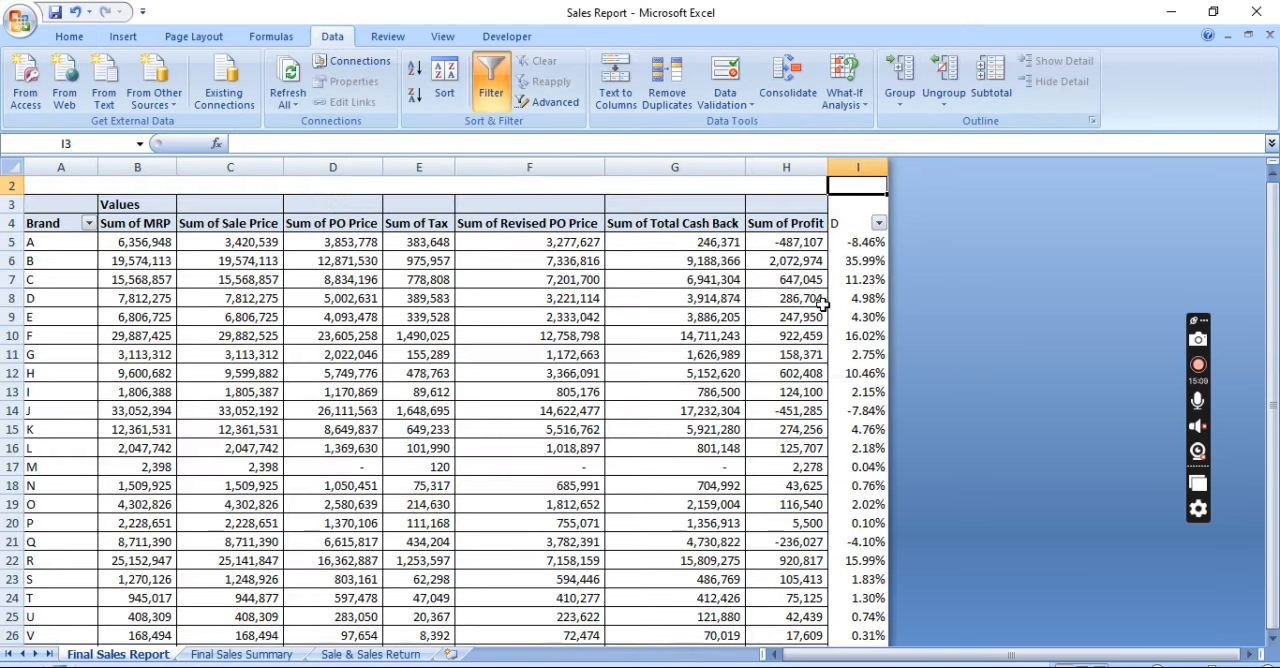
Go across the brand A row from its profit share back to the brand name
{"action": "key", "text": "Down"}
{"action": "key", "text": "Down"}
{"action": "key", "text": "Down"}
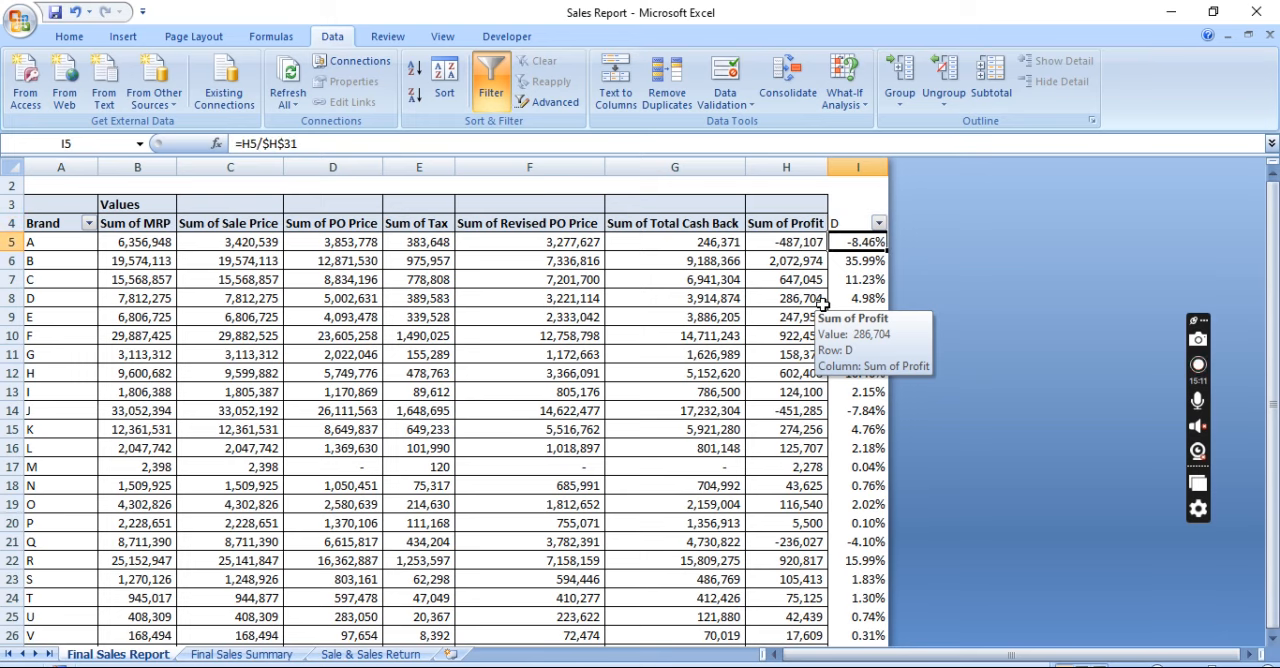
{"action": "key", "text": "Left"}
{"action": "key", "text": "Left"}
{"action": "key", "text": "Left"}
{"action": "key", "text": "Left"}
{"action": "key", "text": "Left"}
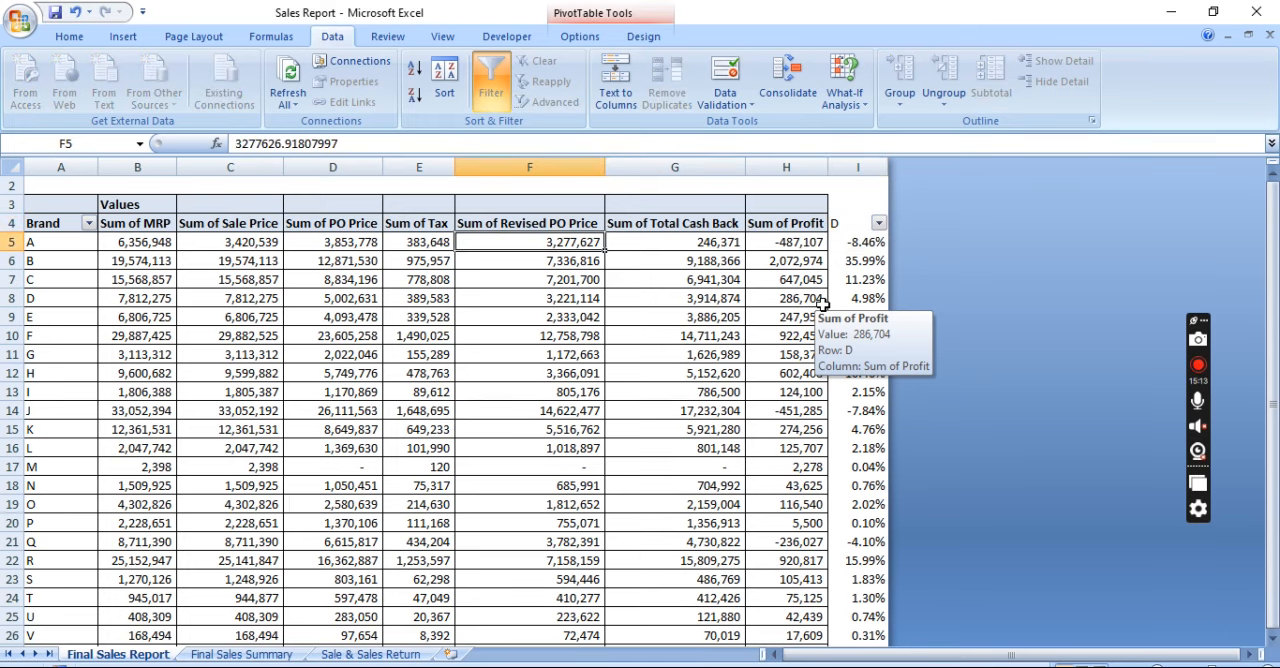
{"action": "key", "text": "Left"}
{"action": "key", "text": "Left"}
{"action": "key", "text": "Left"}
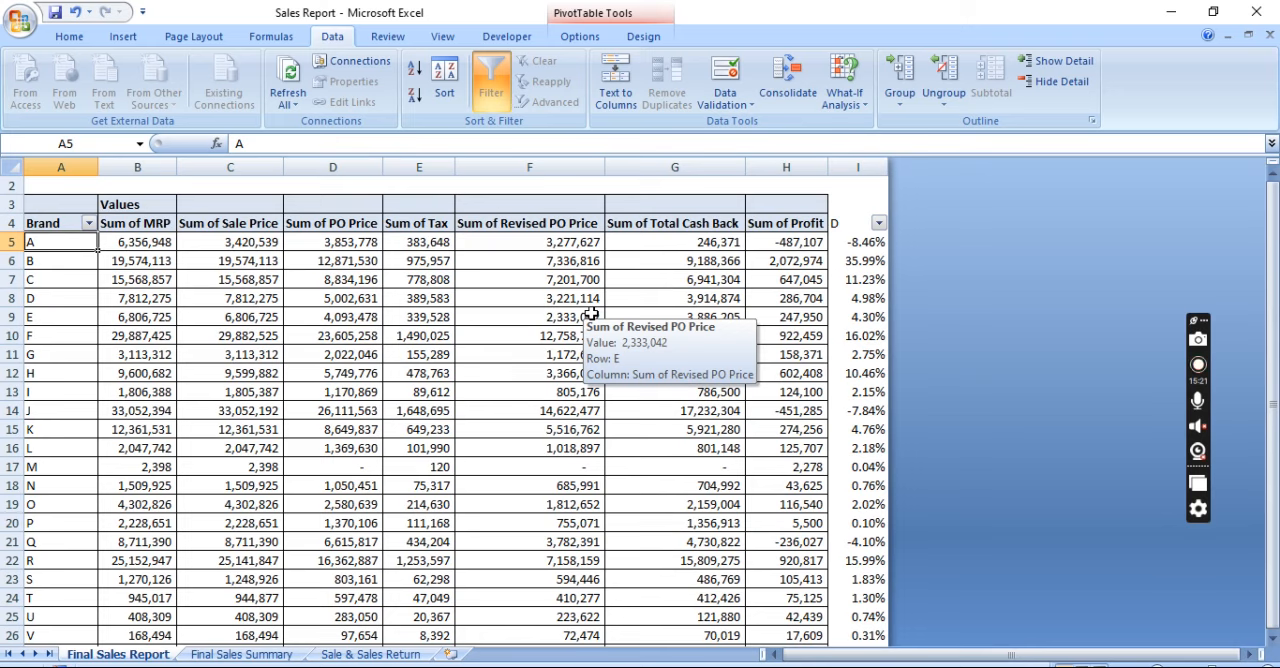
Open the Final Sales Summary sheet and check the location PivotTable's sale price and profit totals
{"action": "left_click", "coordinate": [240, 655]}
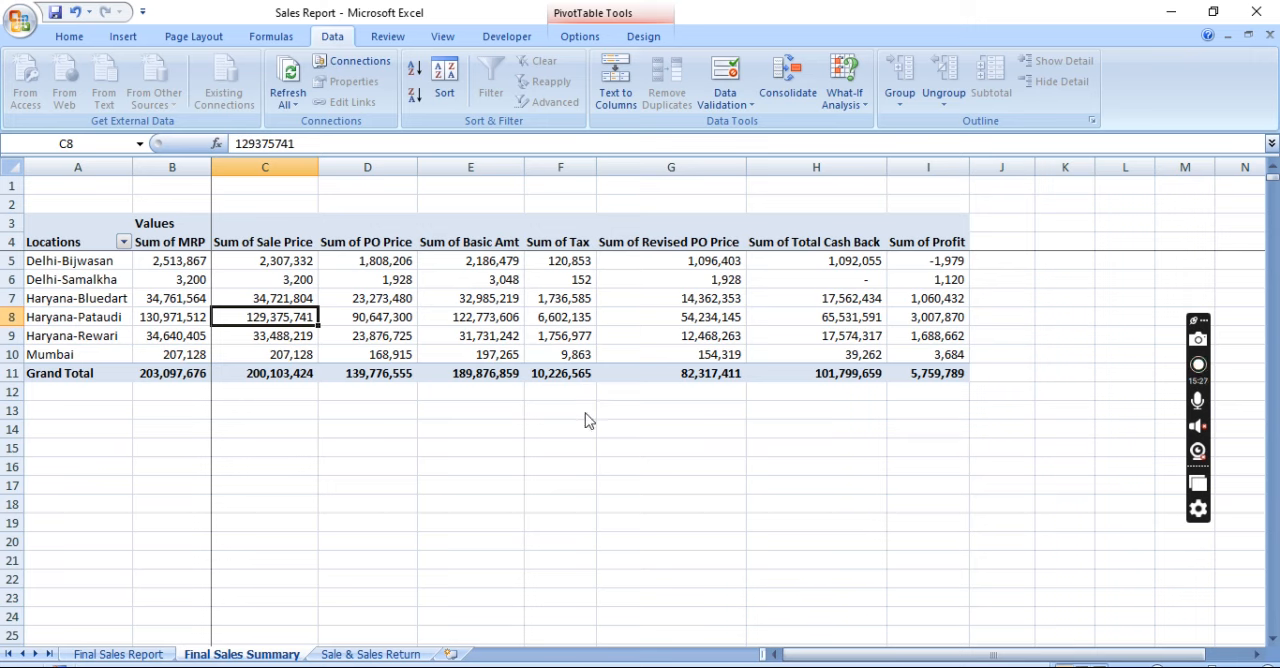
{"action": "left_click", "coordinate": [580, 36]}
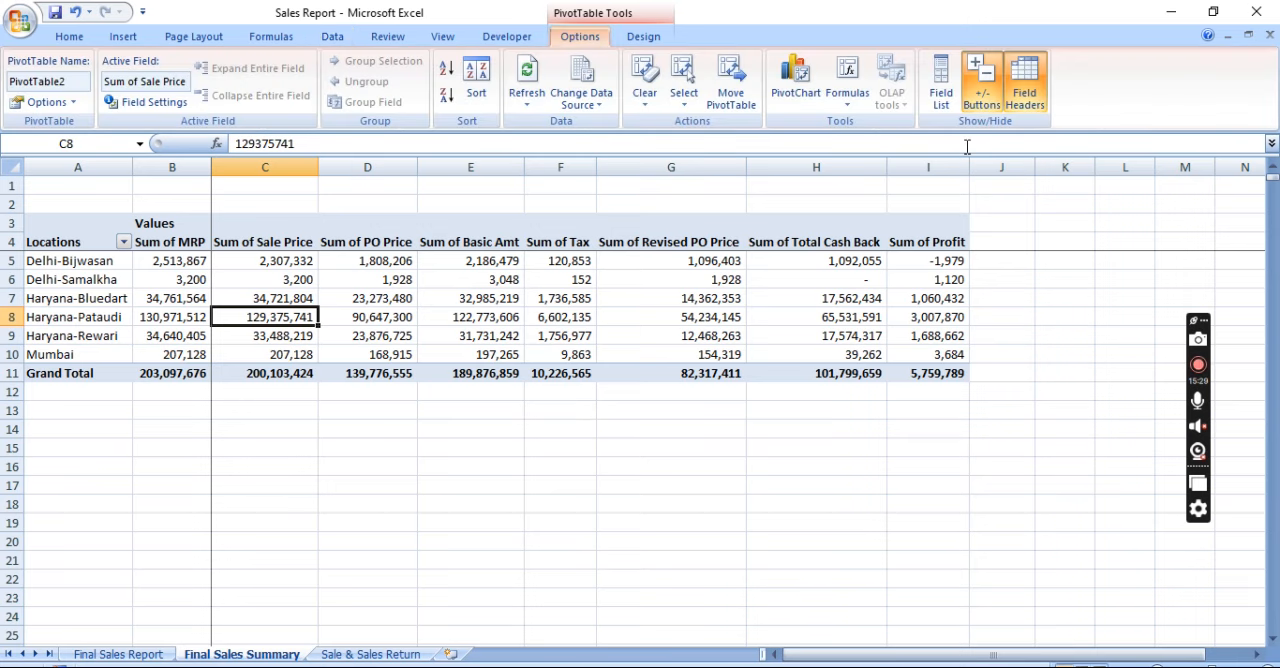
{"action": "key", "text": "ctrl+Up"}
{"action": "key", "text": "Down"}
{"action": "key", "text": "Down"}
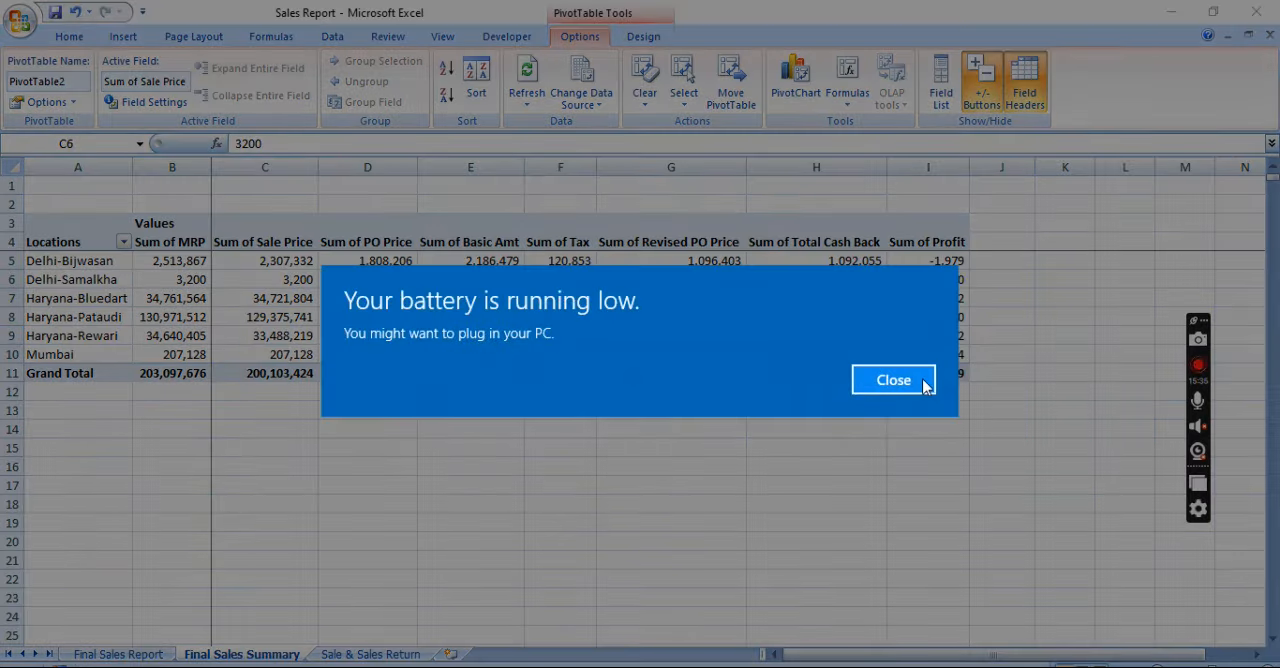
{"action": "left_click", "coordinate": [923, 386]}
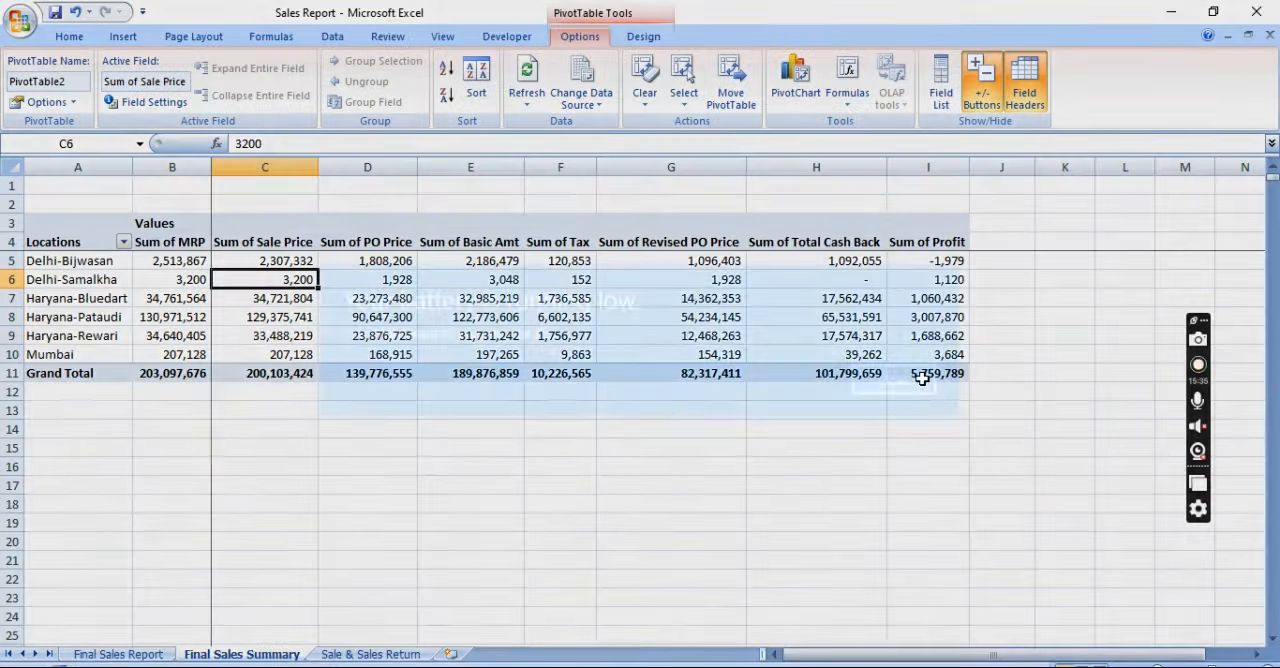